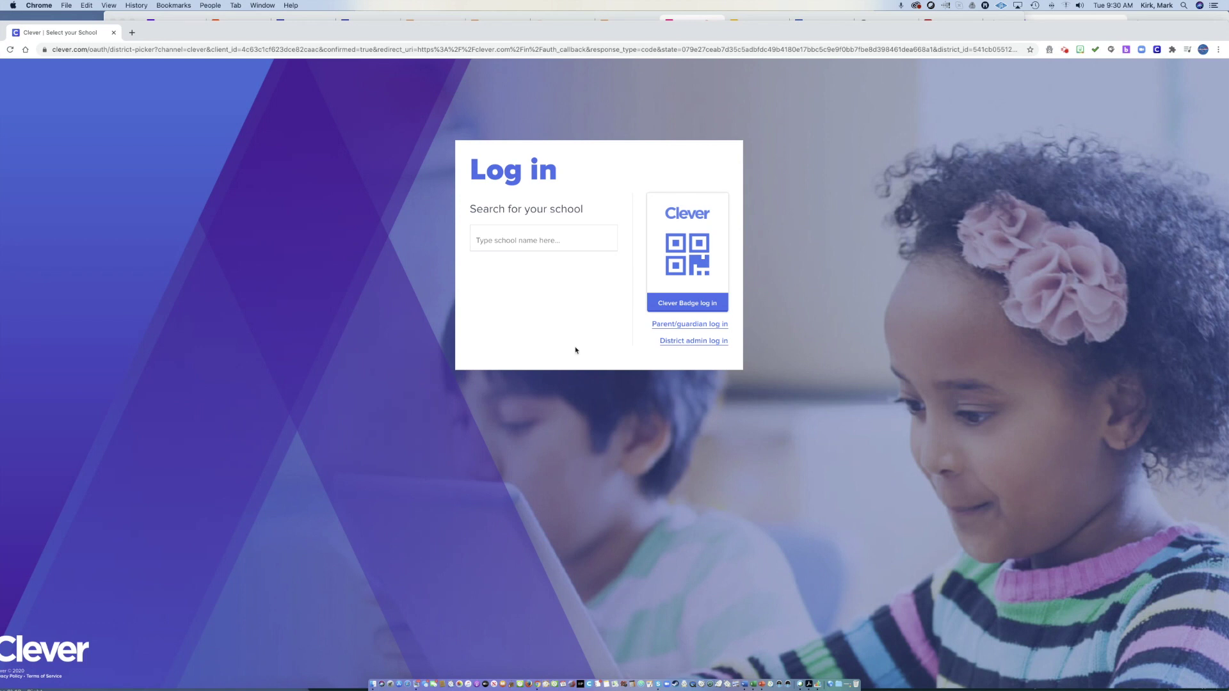
Load the Google home page from the address bar.
click(427, 49)
text(g)
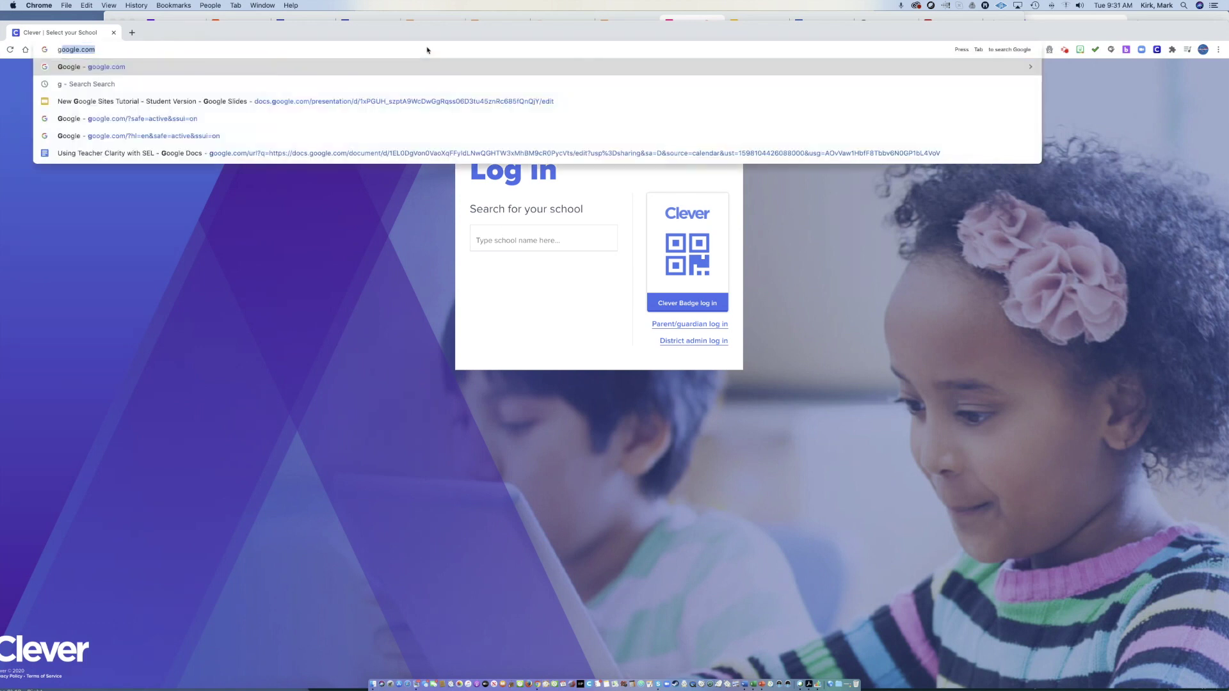
key(Return)
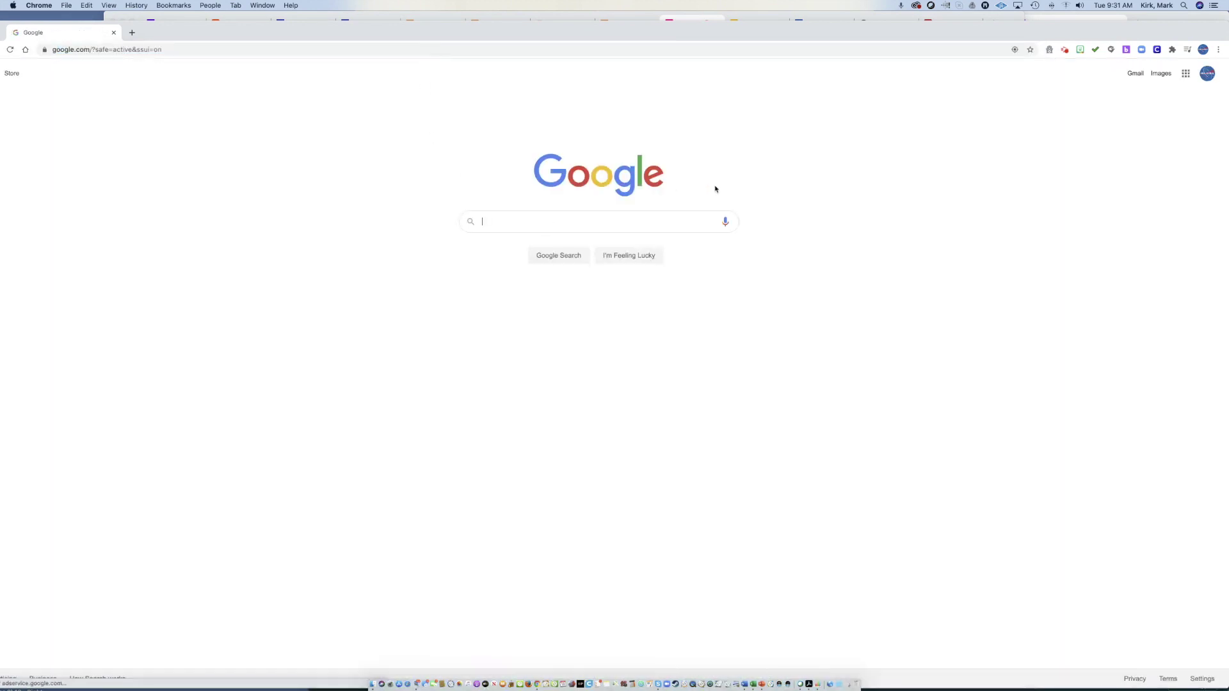
Check the Google account panel, then open the district's Clever login via the Clever extension.
click(1206, 80)
click(1206, 79)
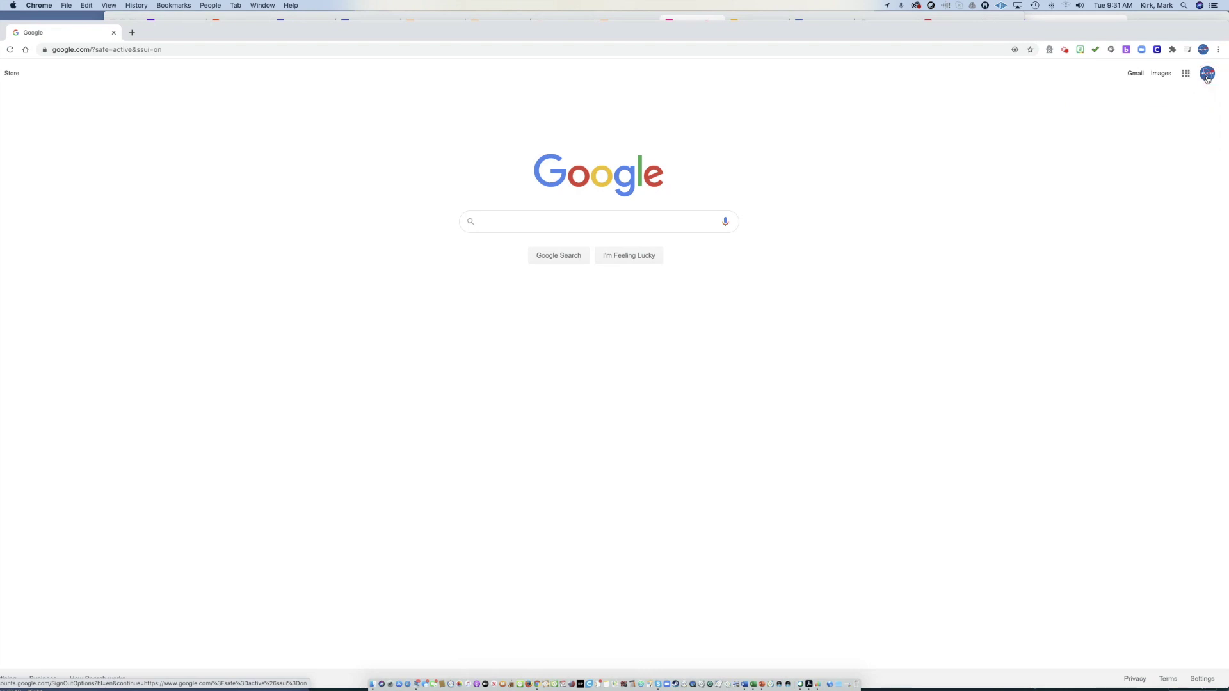
click(1207, 78)
click(1206, 79)
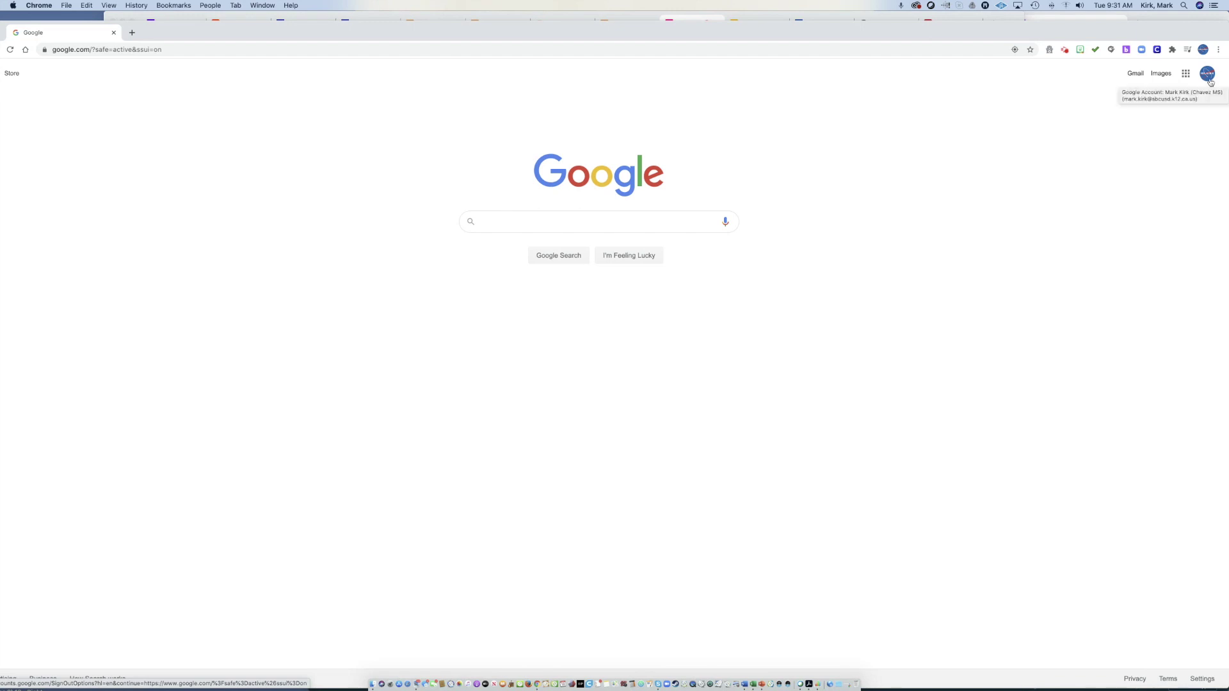
click(1207, 75)
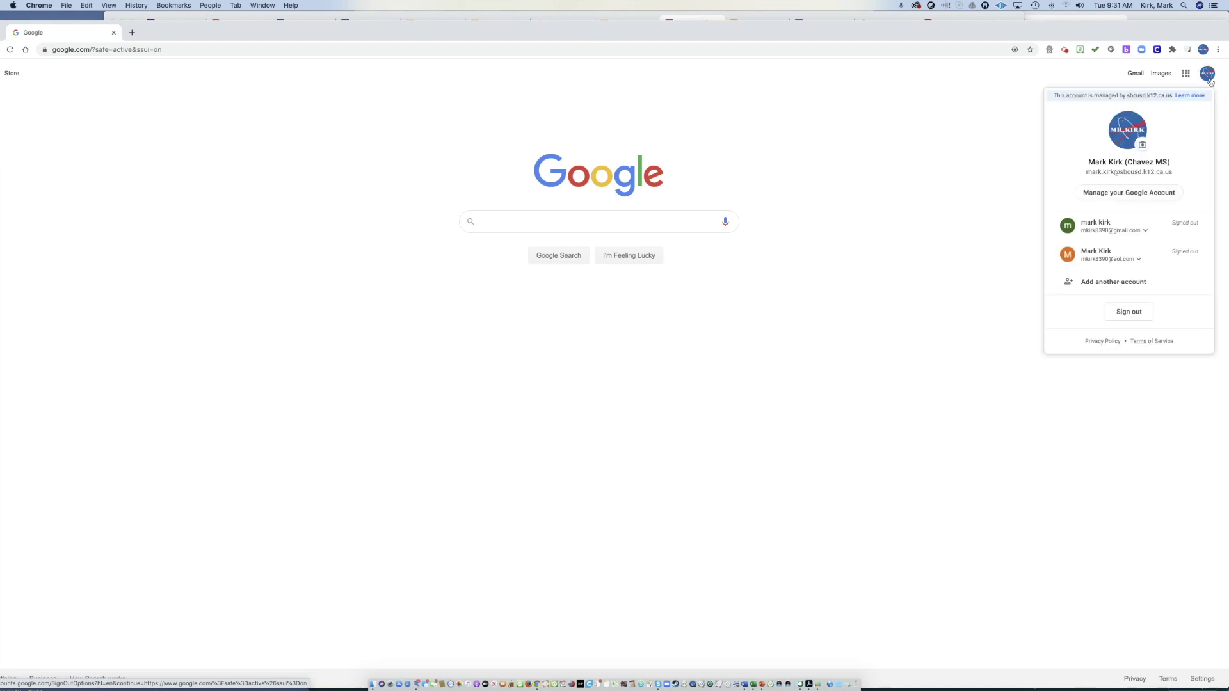
click(1209, 78)
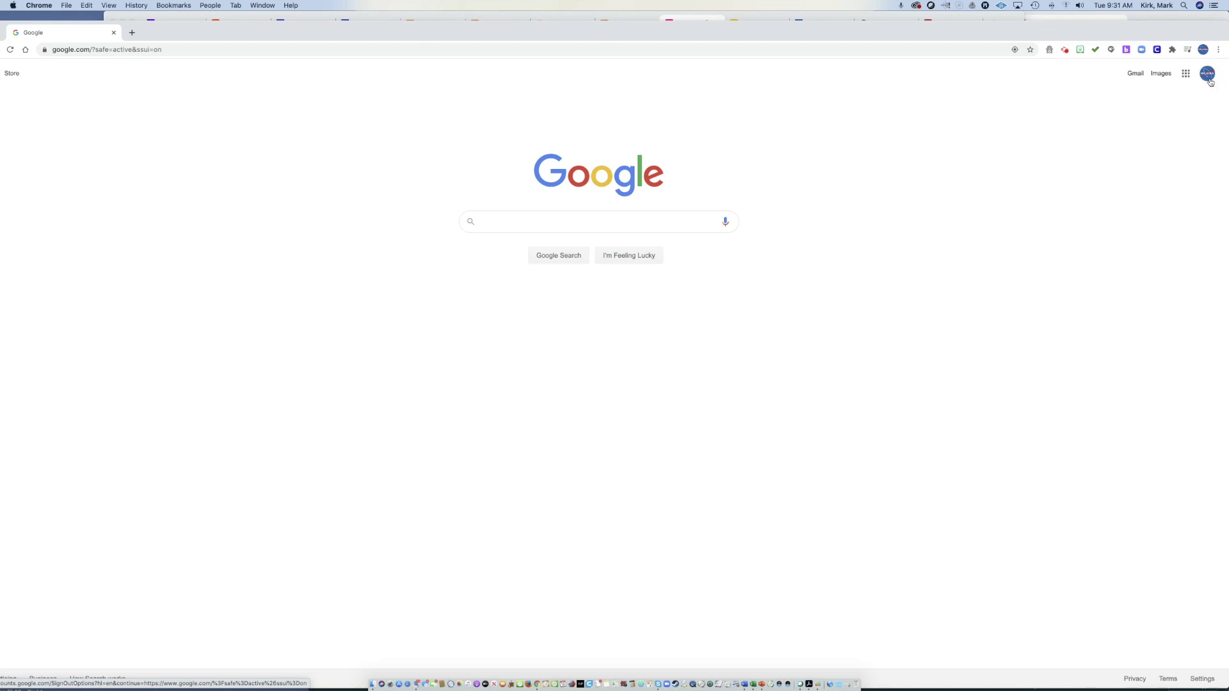
click(1158, 51)
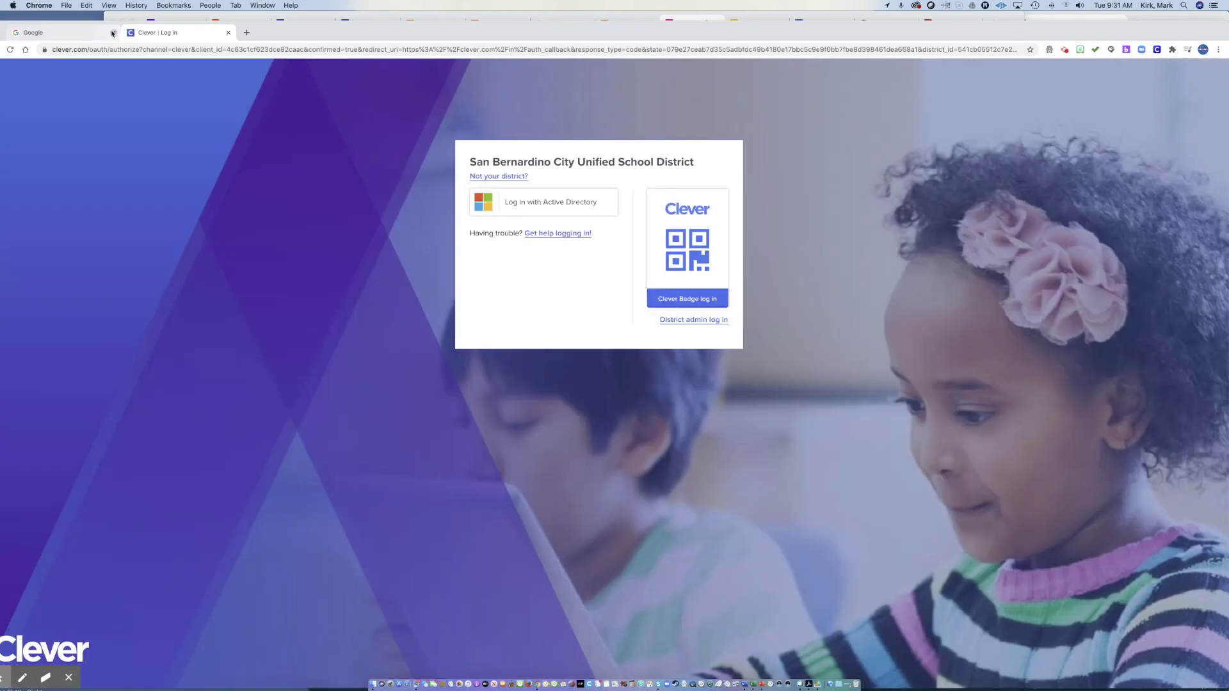
click(114, 32)
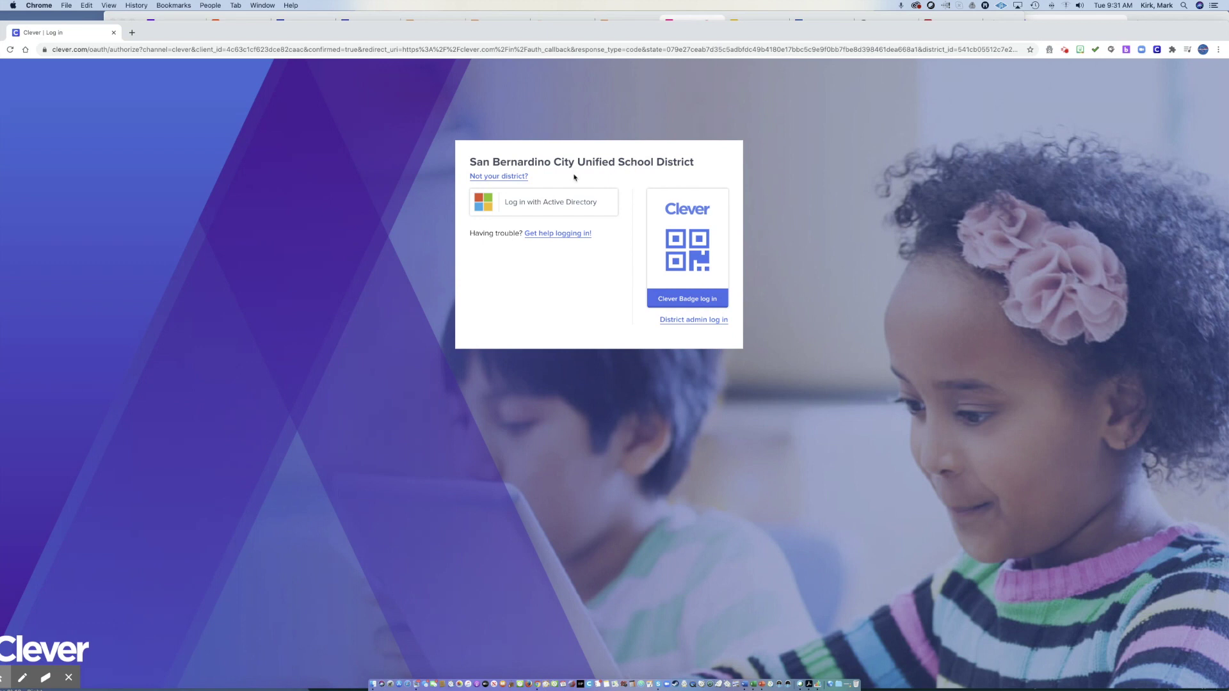
Switch to school search, try 'cesar chavez middle school', then clear the search box.
click(521, 176)
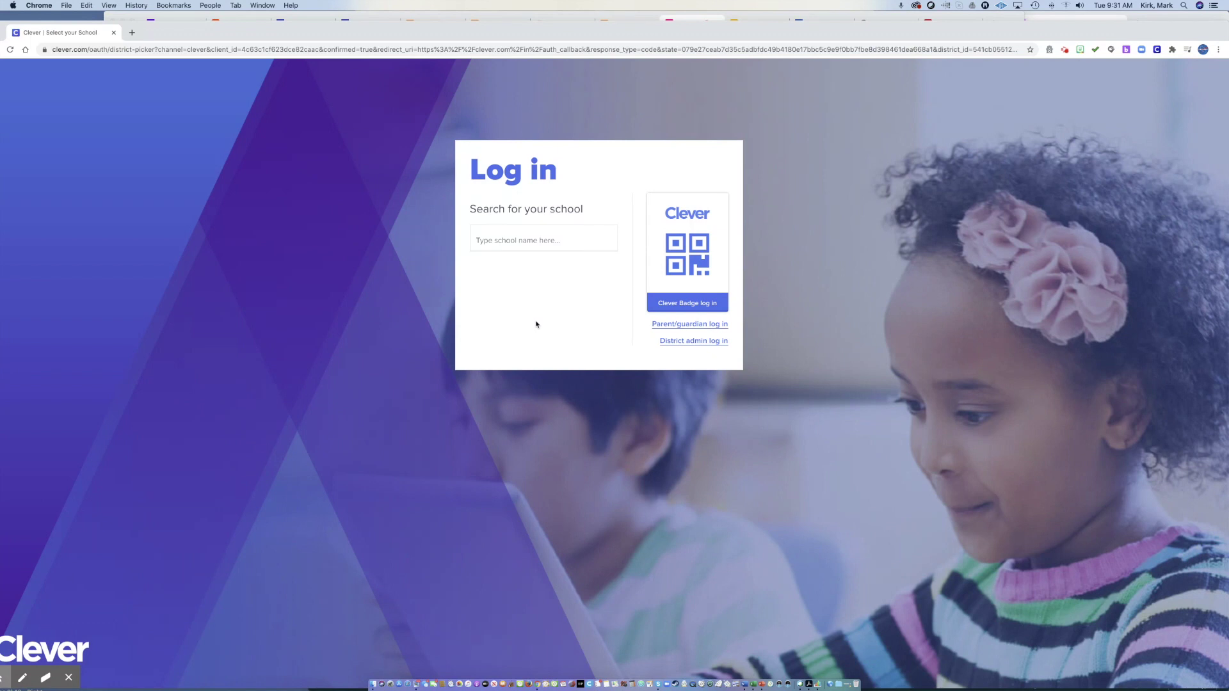
click(549, 237)
text(cesar chav)
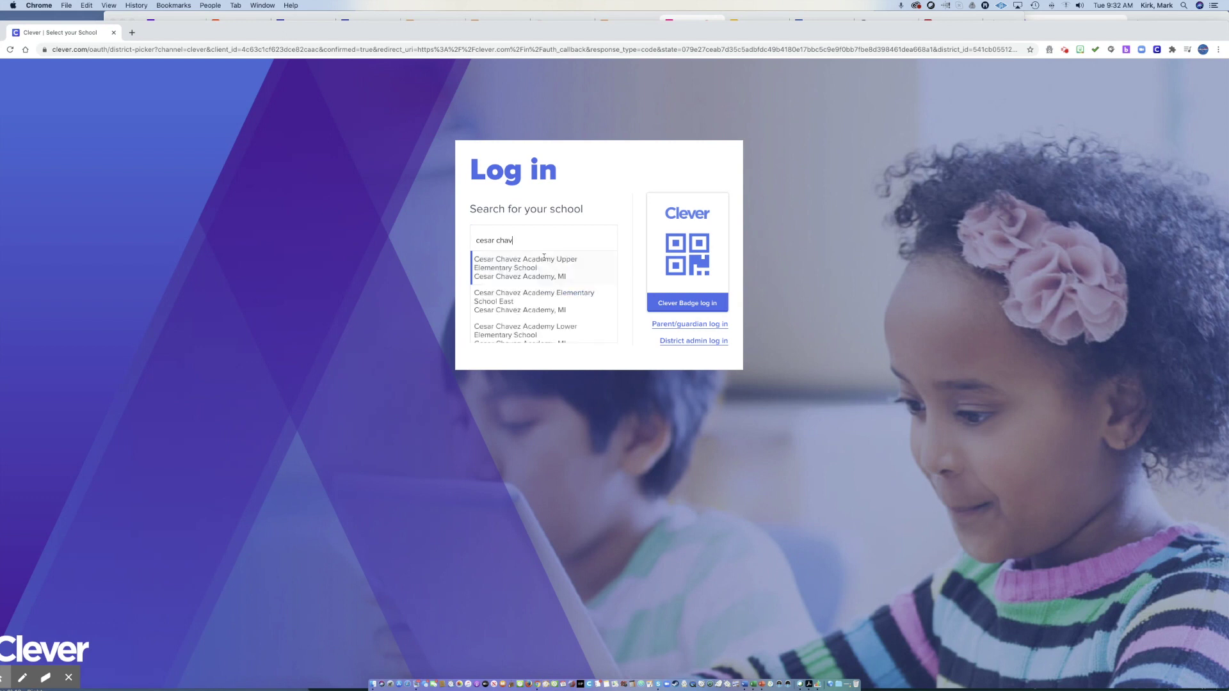
text(ez middle school)
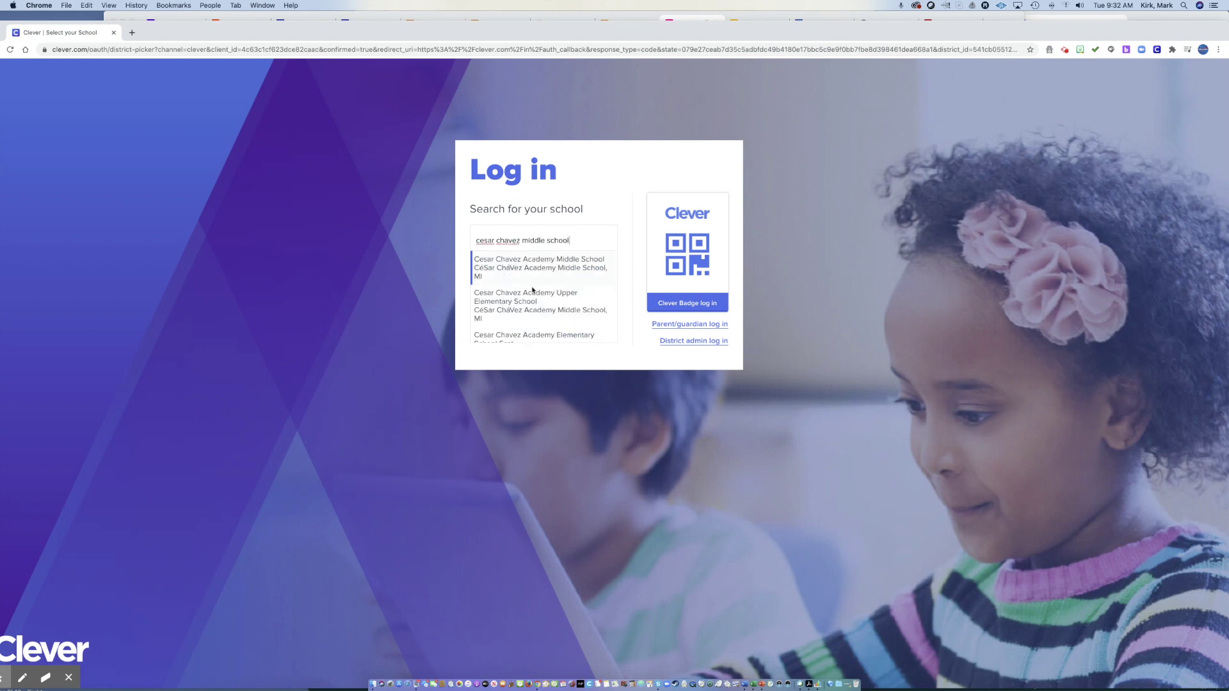
scroll(532, 289, down, 5)
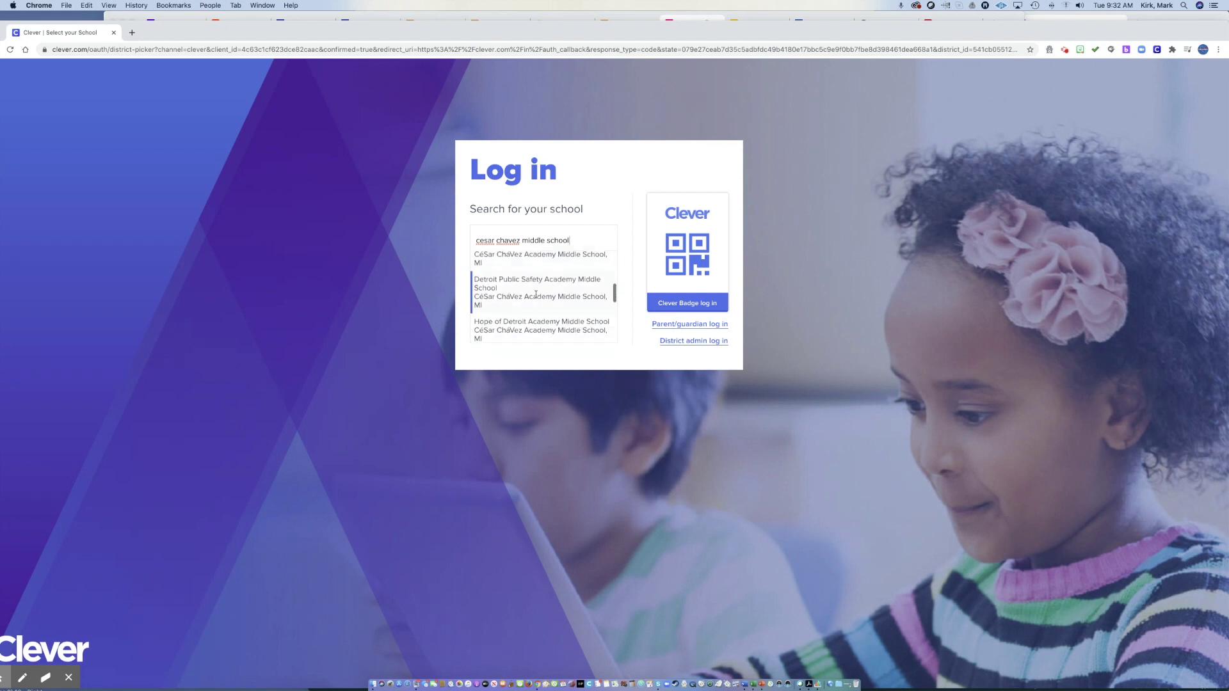
scroll(535, 295, down, 5)
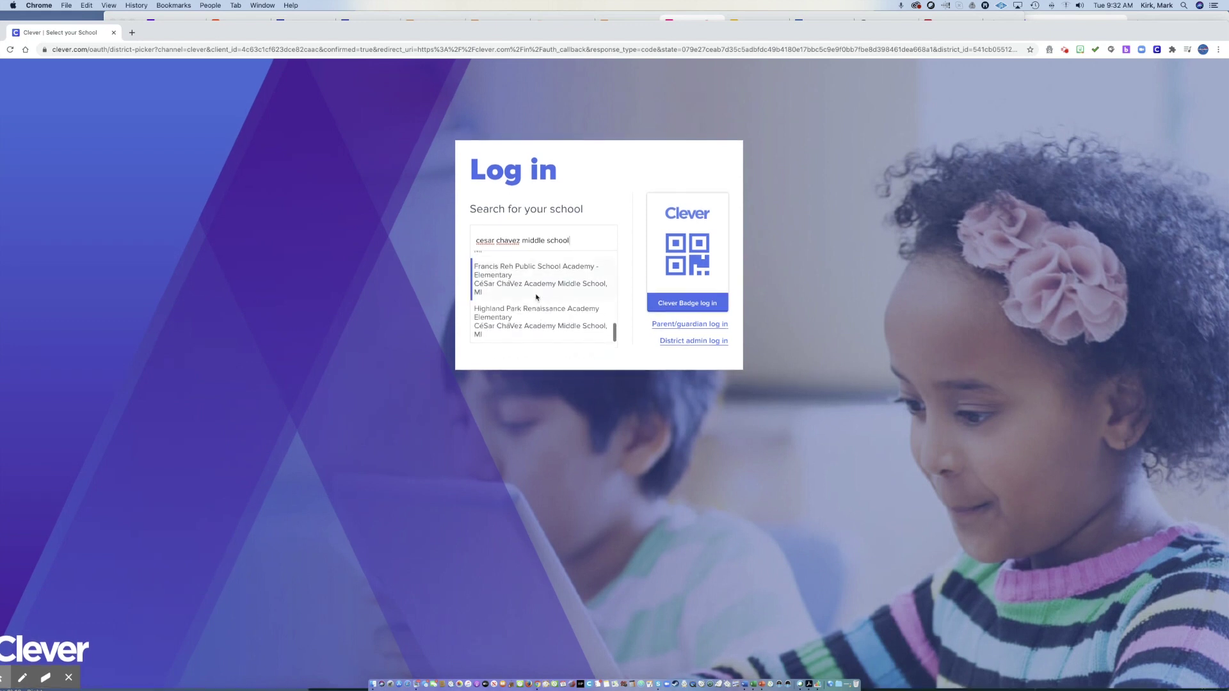
scroll(536, 296, up, 10)
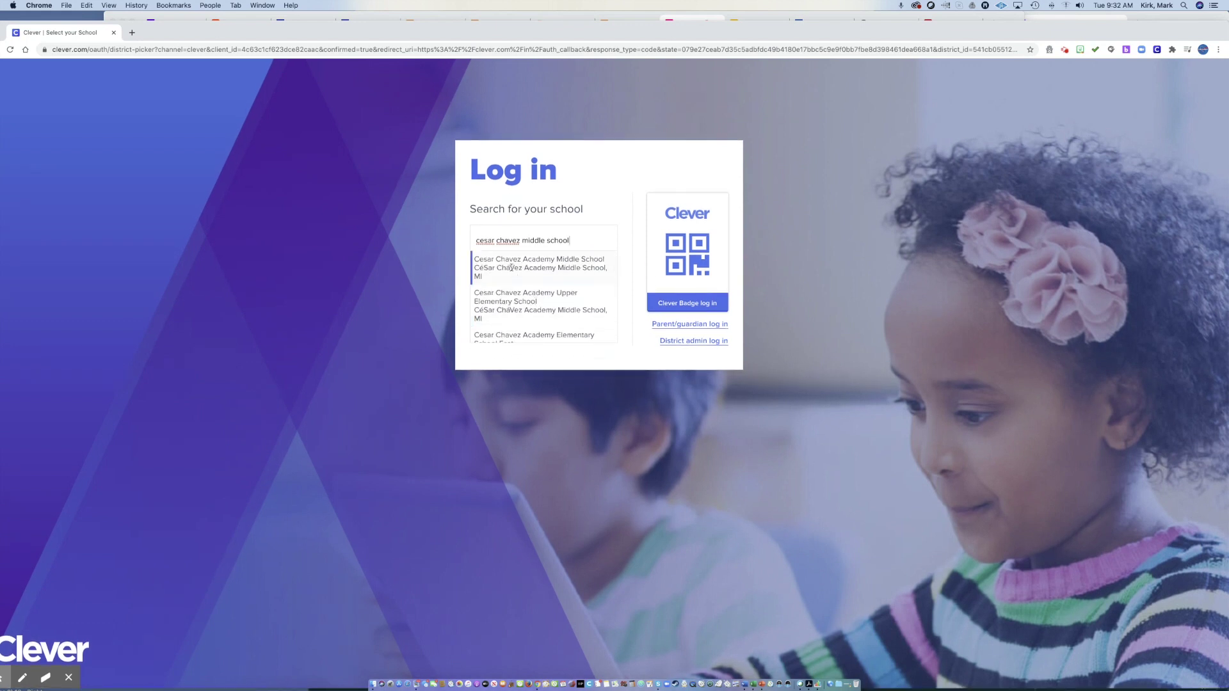
drag(571, 240, 477, 238)
key(BackSpace)
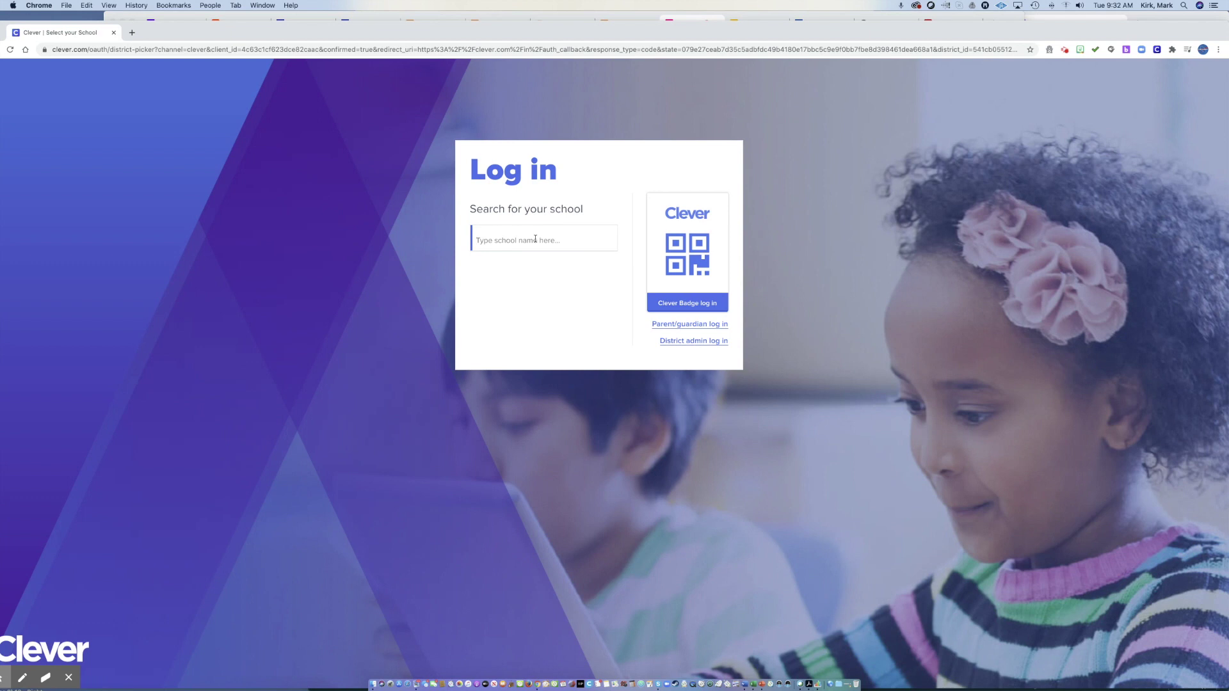
Search 'san bernardino' and pick CHAVEZ MIDDLE SCHOOL from the results.
text(chavez)
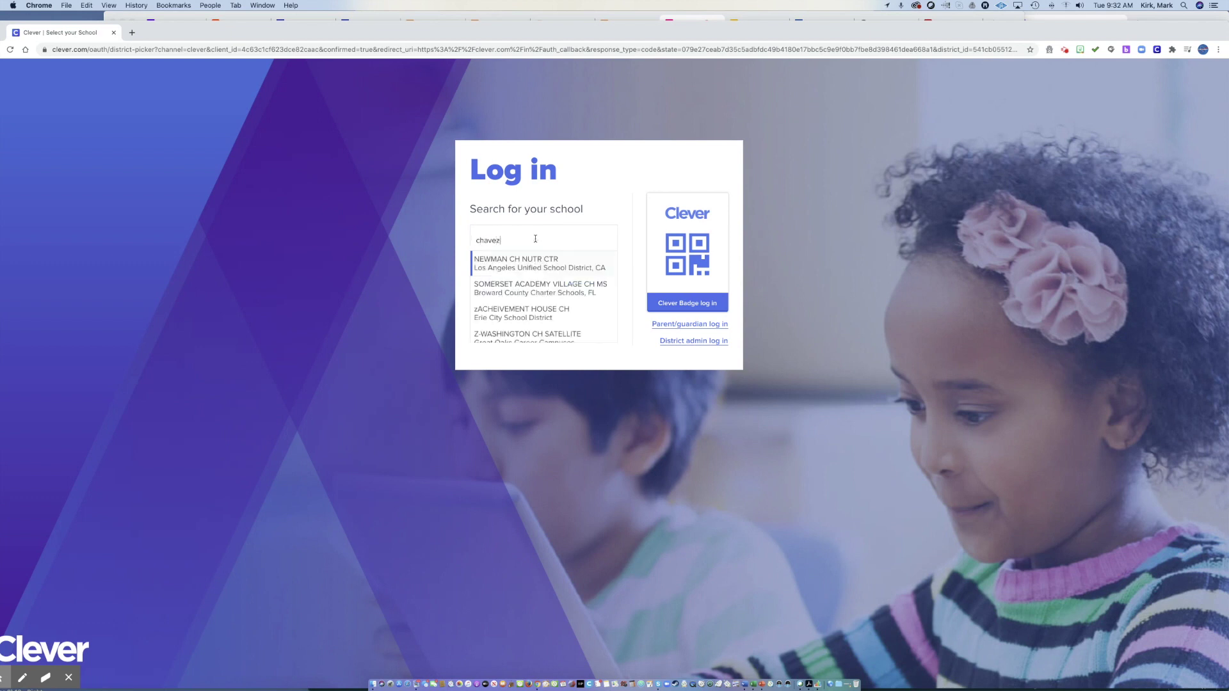
text( middle)
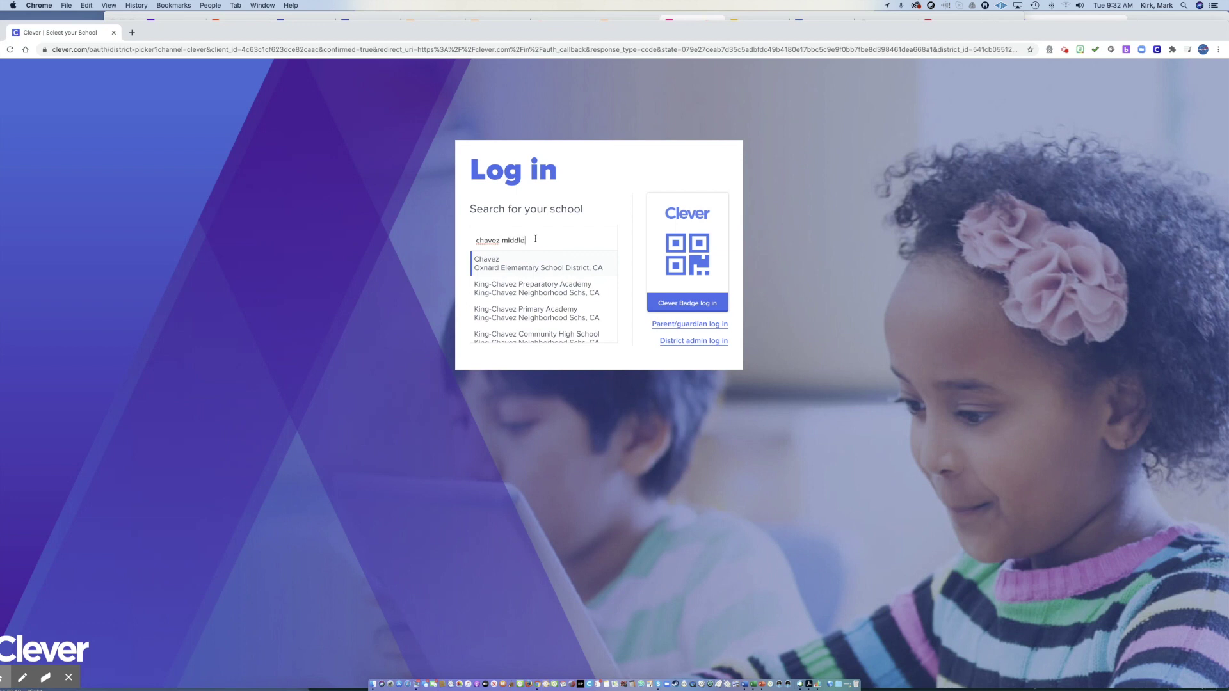
text( school)
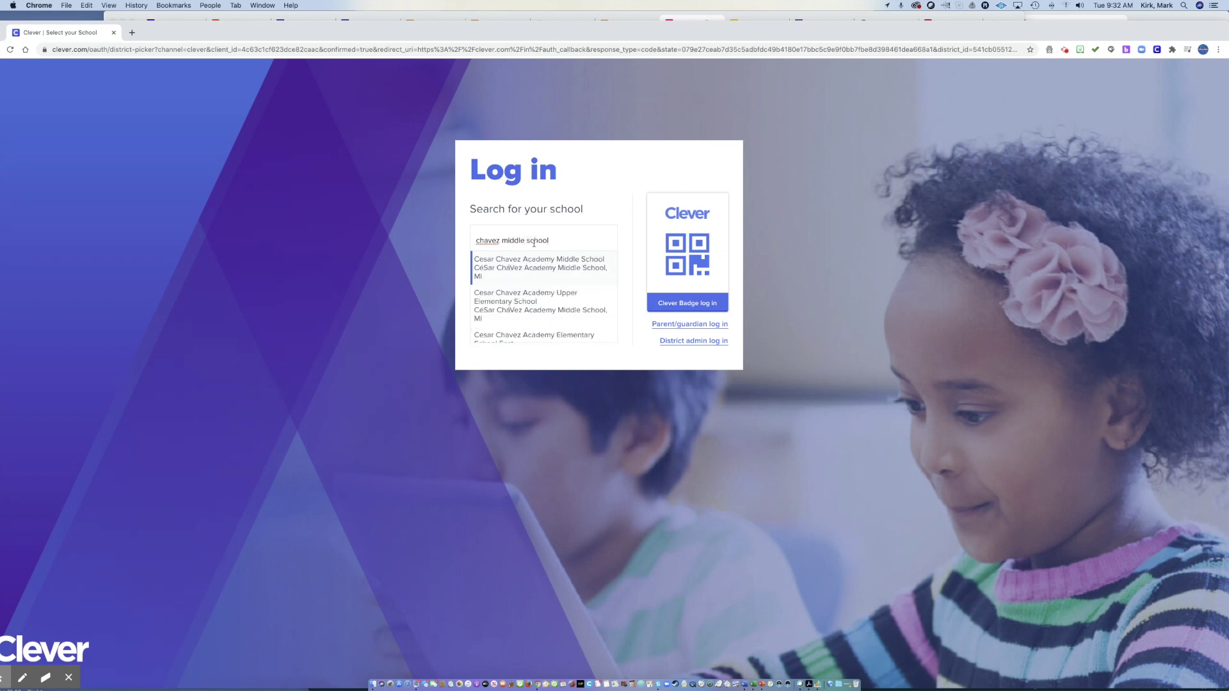
scroll(533, 290, down, 3)
text(l)
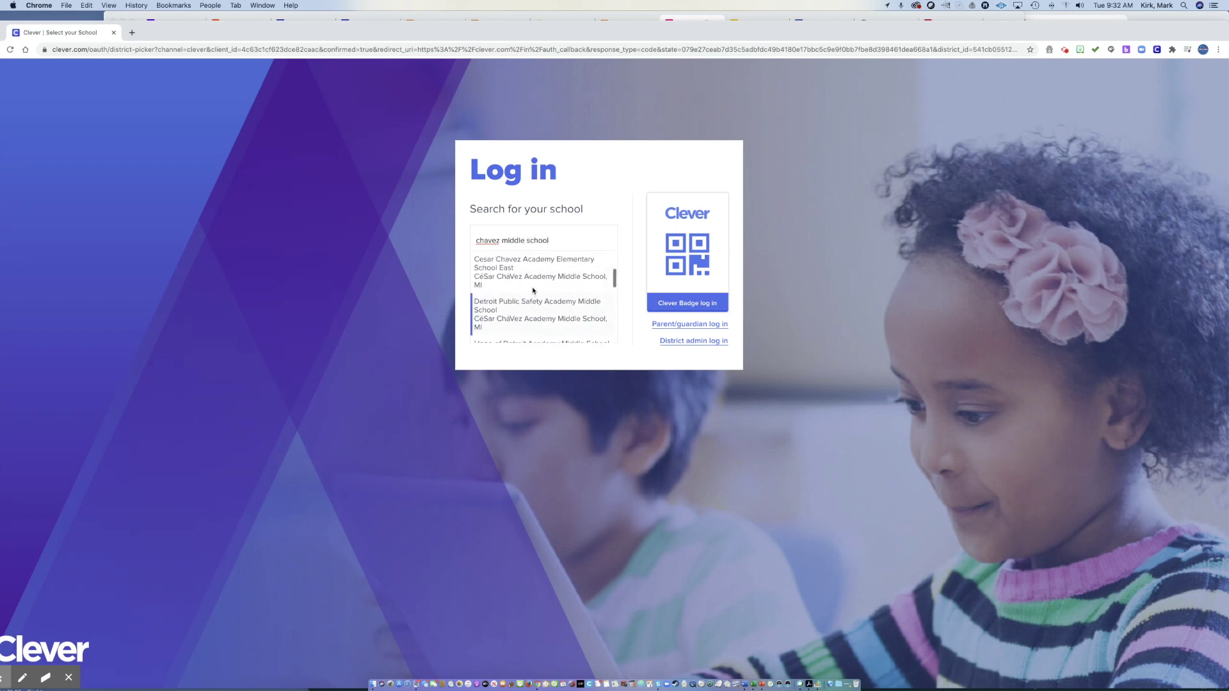
text( san)
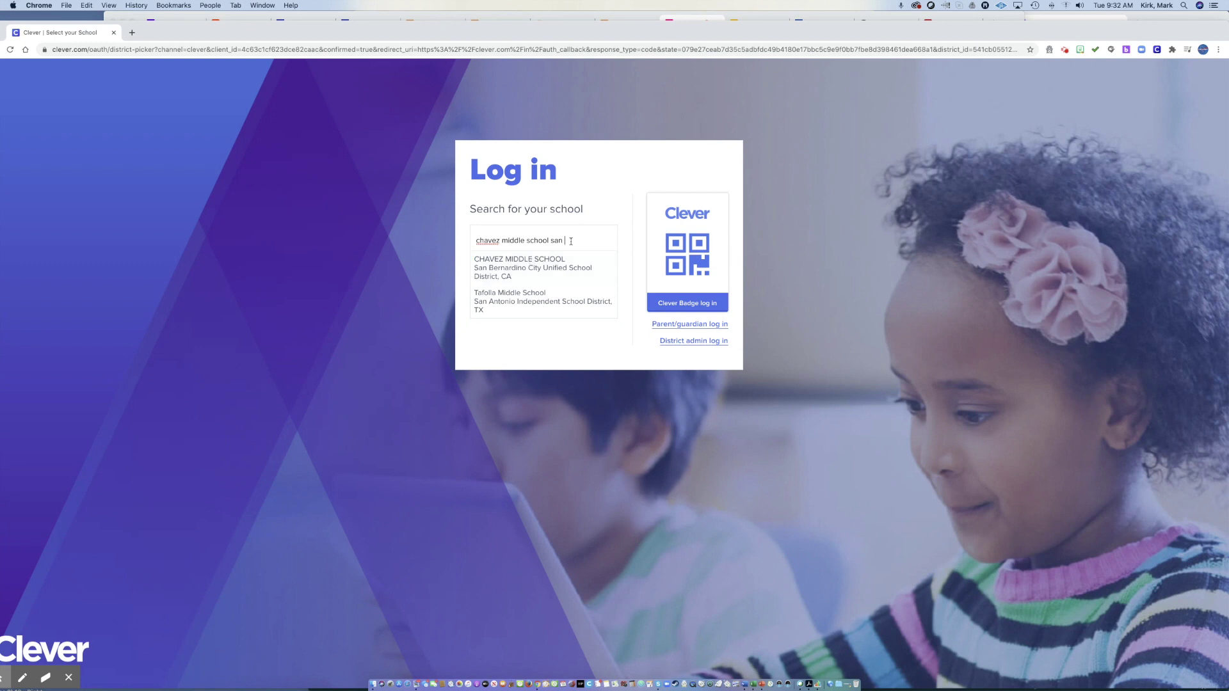
drag(566, 240, 471, 240)
text(san bernardino)
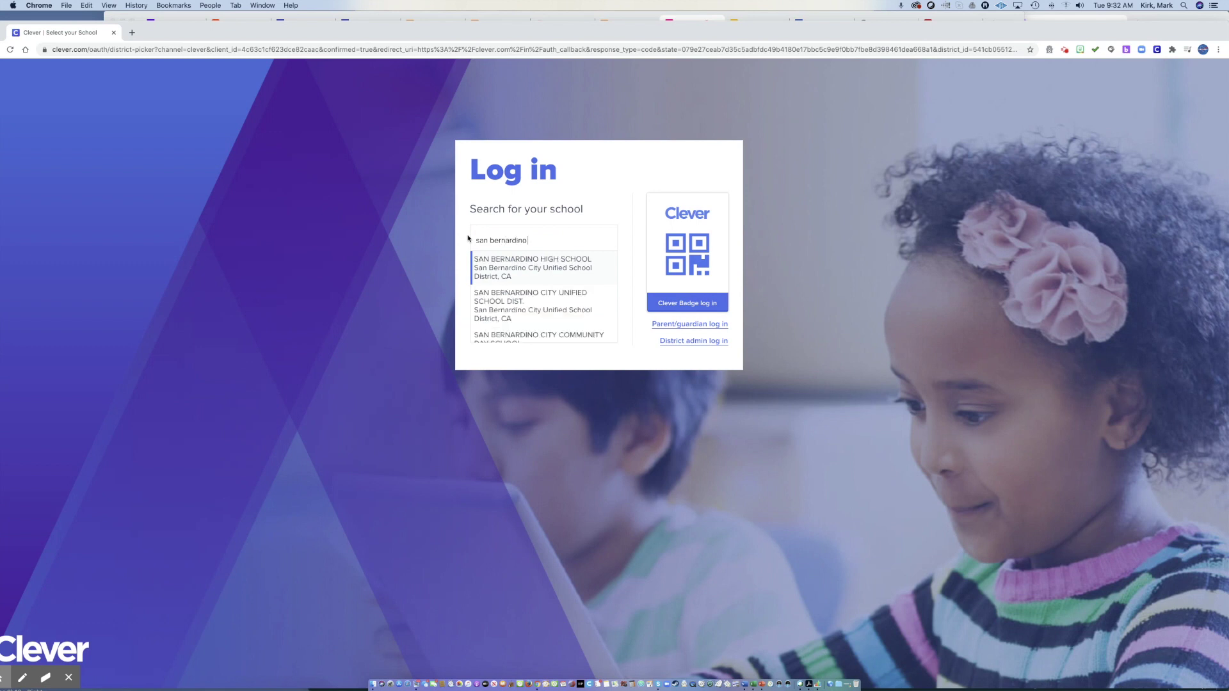
scroll(525, 305, down, 3)
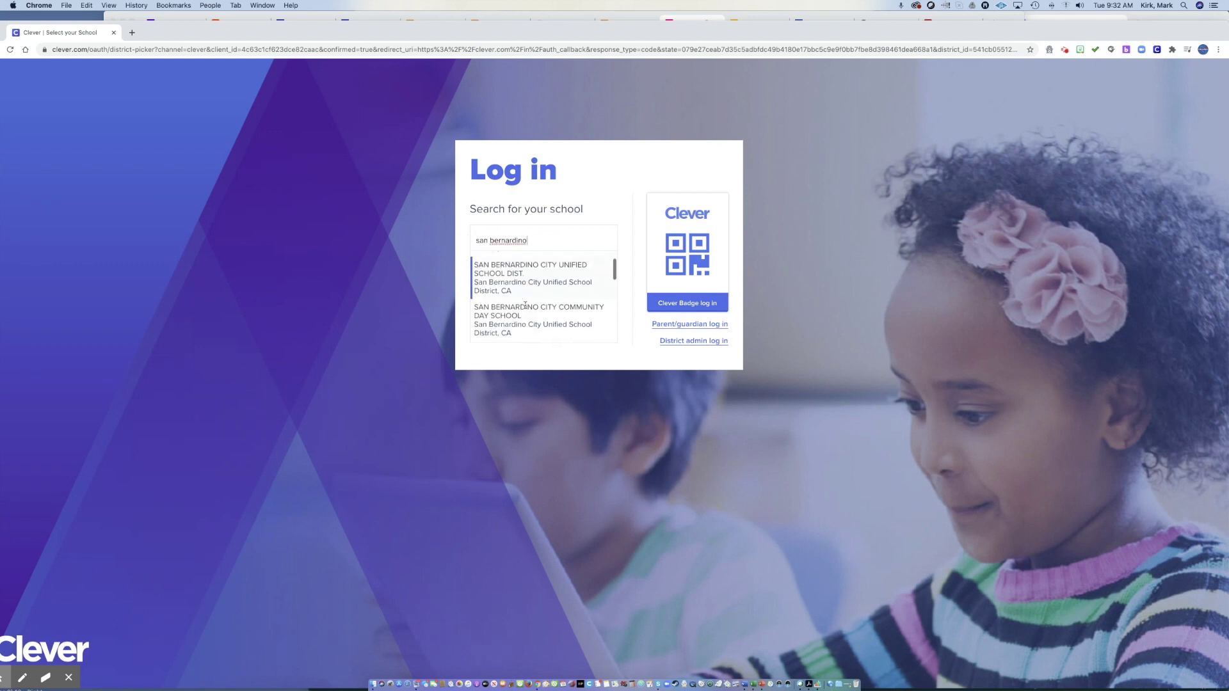
scroll(525, 305, down, 5)
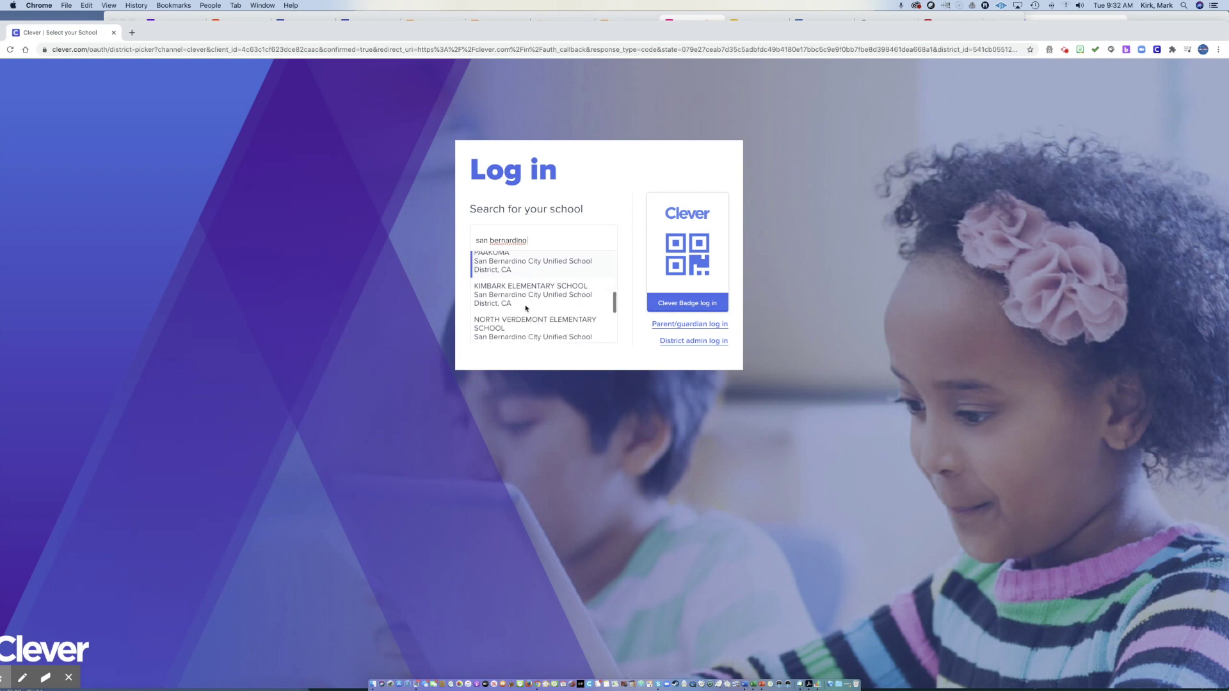
scroll(524, 305, down, 5)
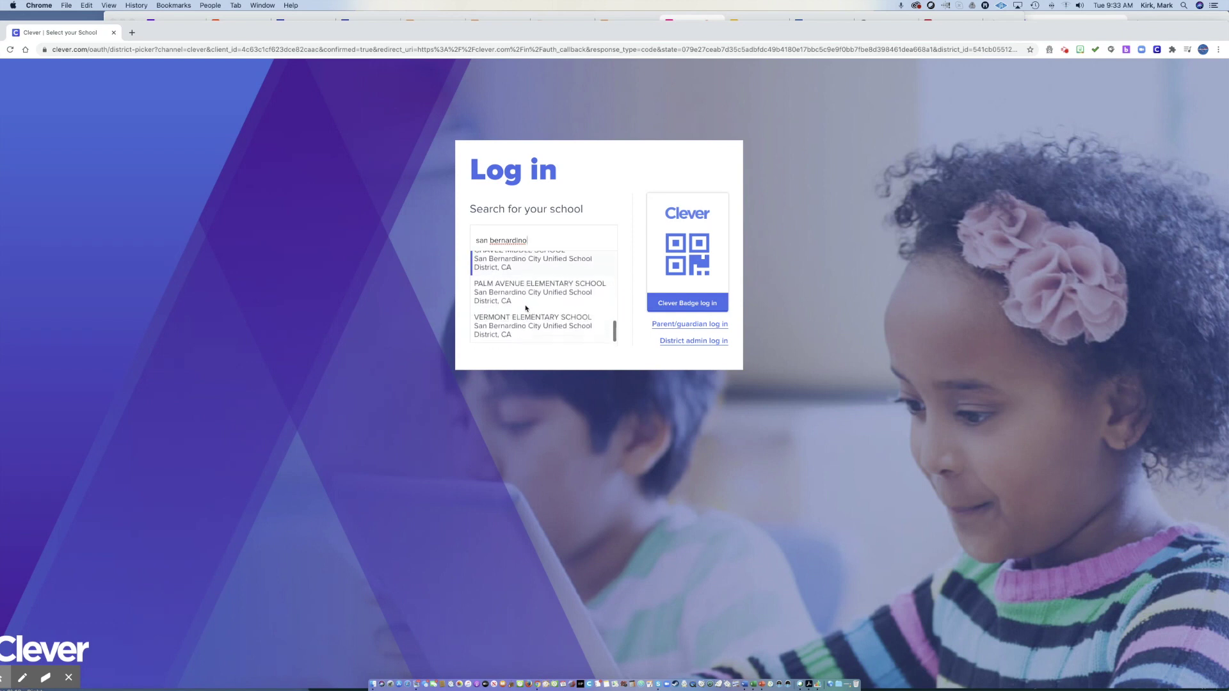
scroll(525, 308, up, 2)
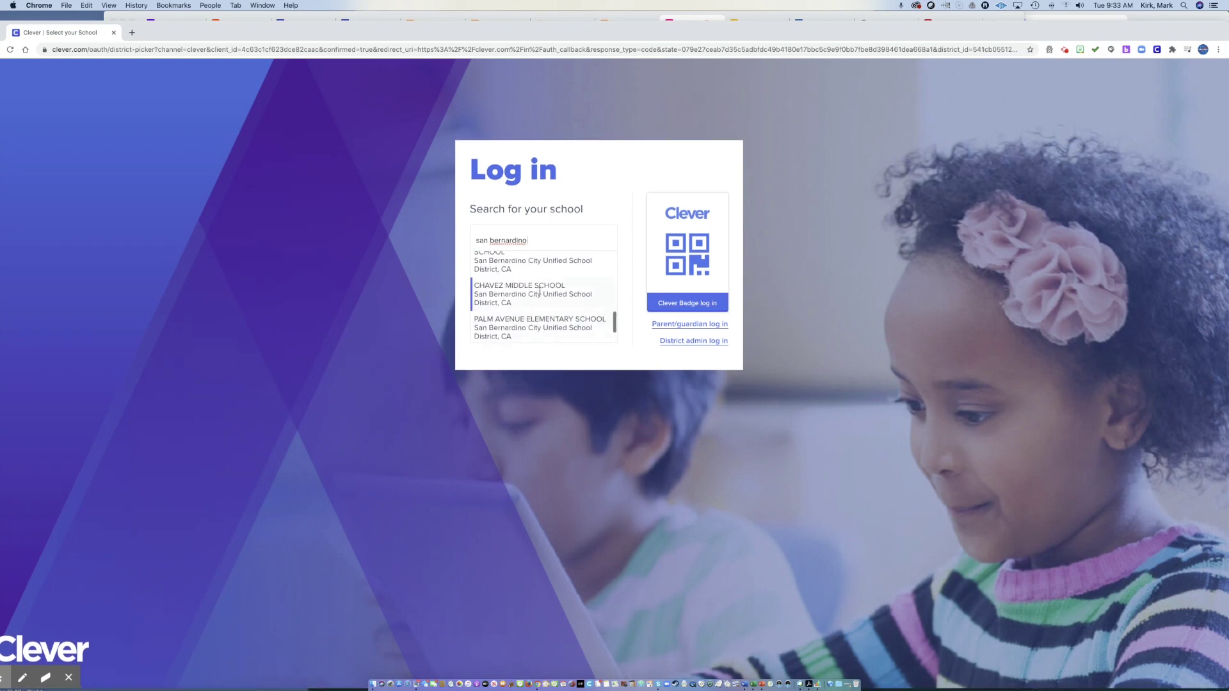
click(539, 293)
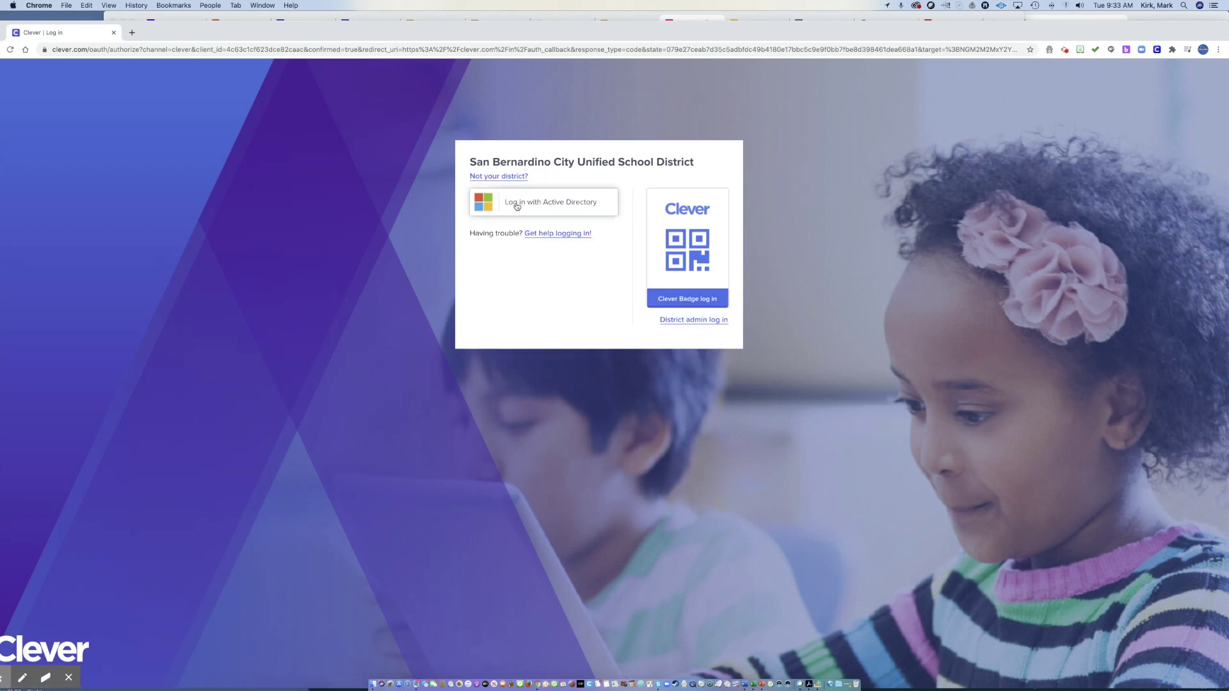
Log in through Active Directory with the saved district account, dismissing autofill and a mail notification.
click(550, 204)
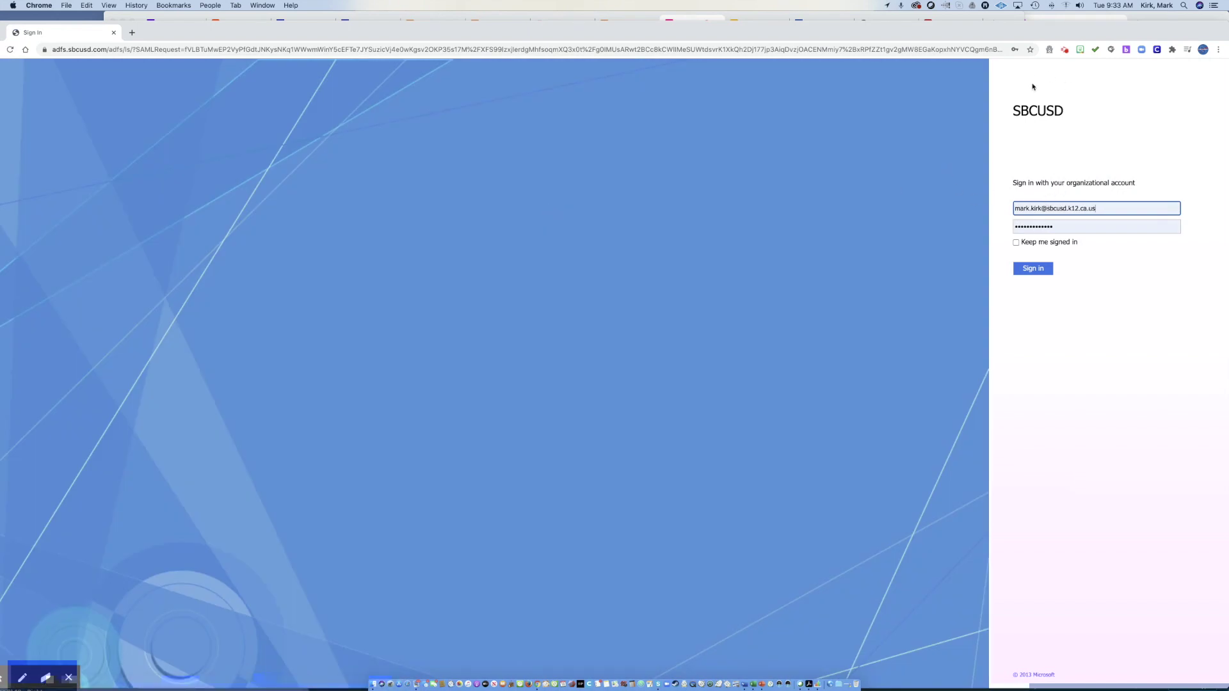
click(1031, 207)
click(991, 224)
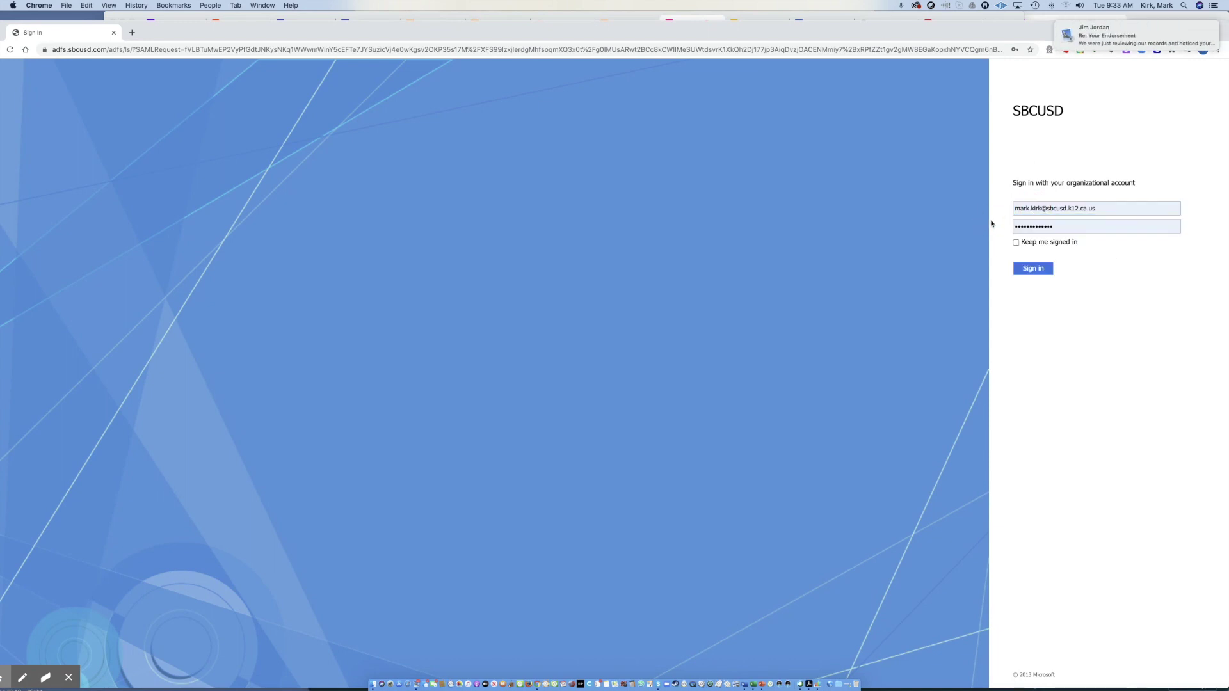
mouse_move(1195, 28)
click(1208, 34)
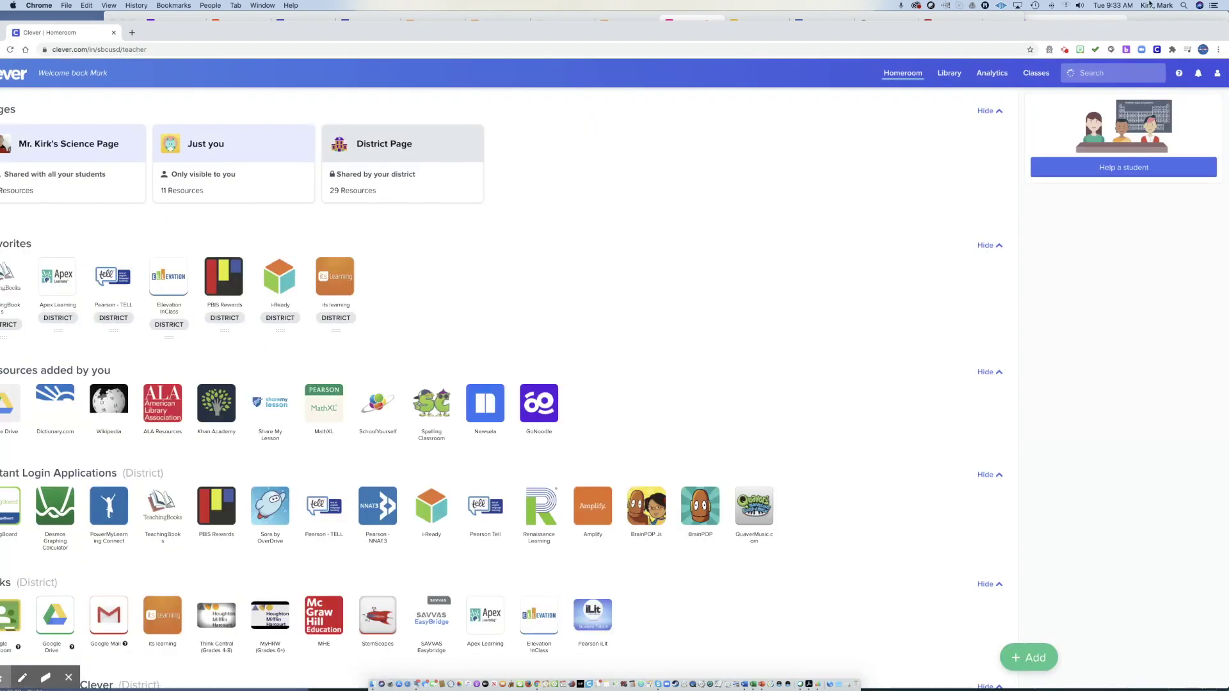
Log out of the Clever teacher account from the profile menu.
click(1218, 74)
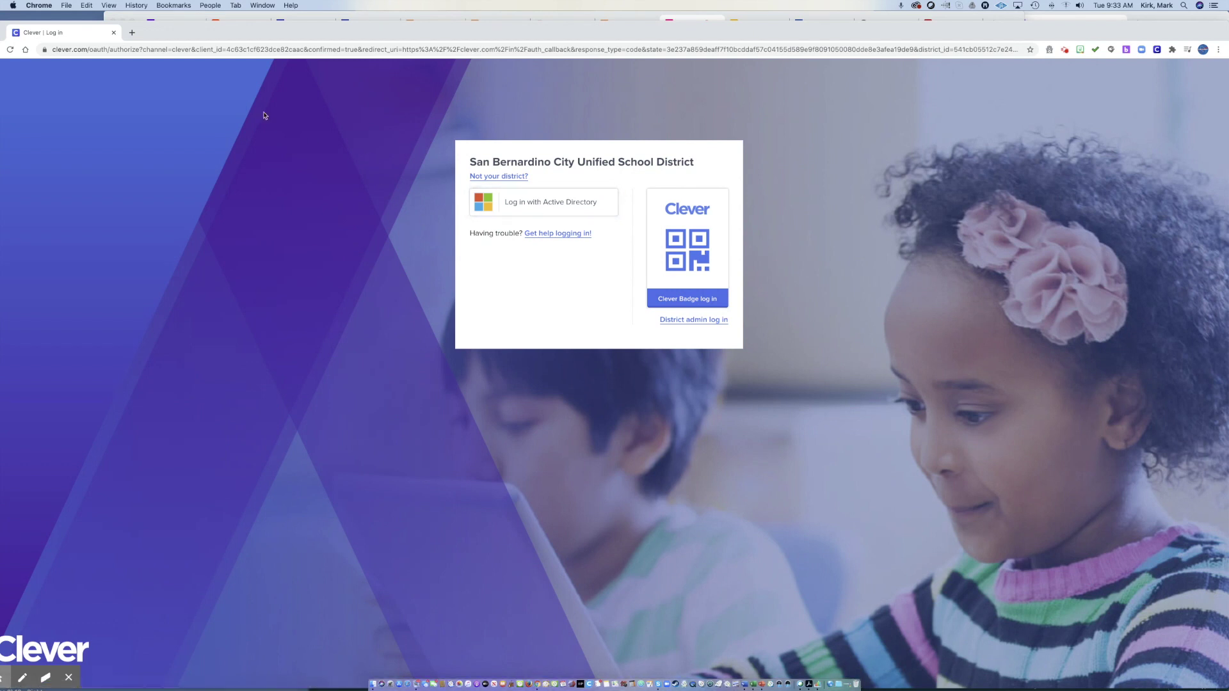
Reach Chrome's settings through the browser's main menu.
click(47, 9)
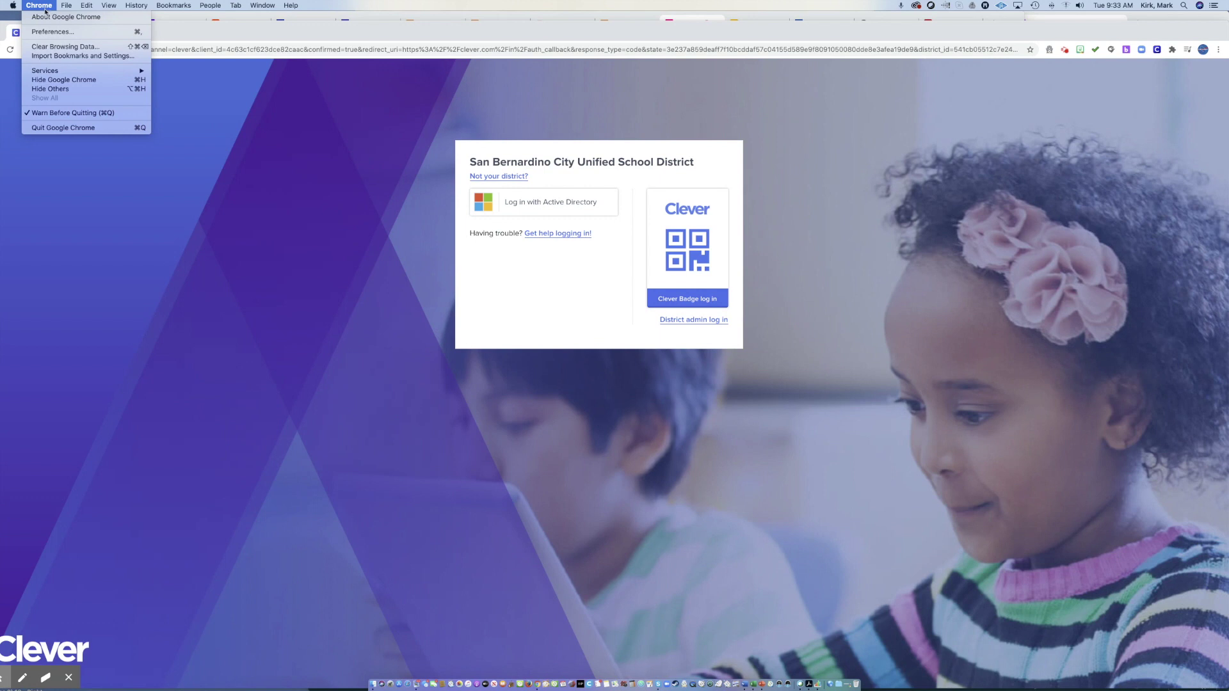
click(390, 121)
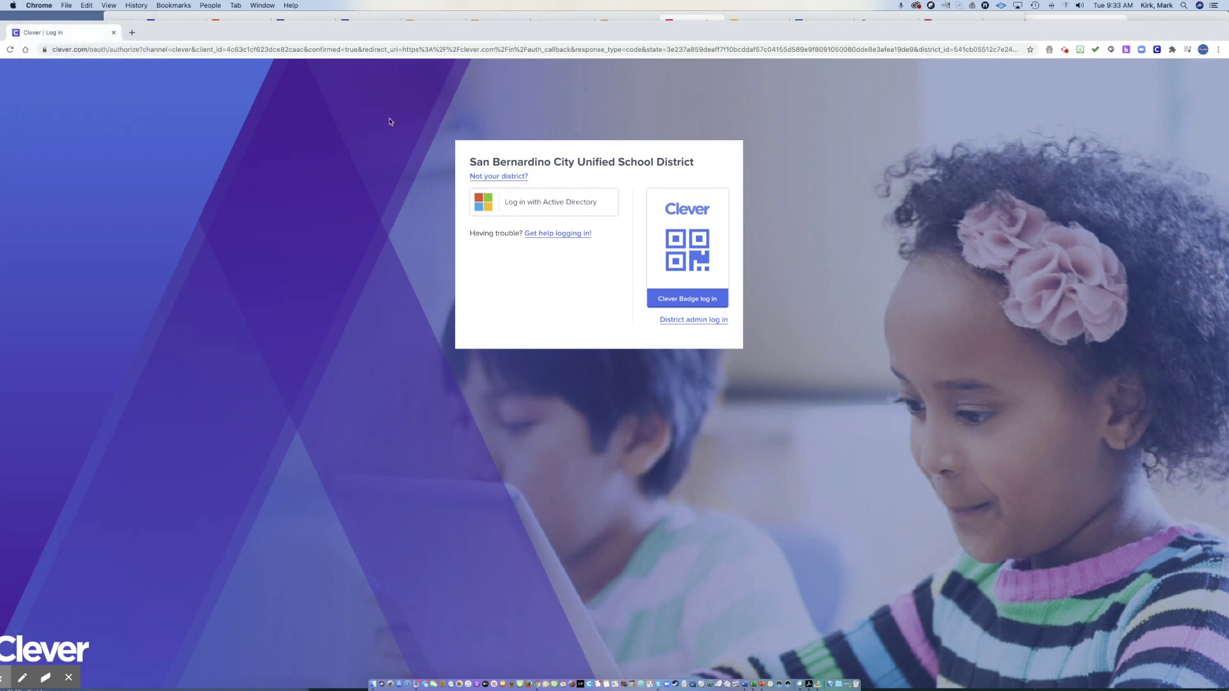
click(1203, 50)
click(1203, 49)
click(1203, 50)
click(1203, 50)
click(1219, 51)
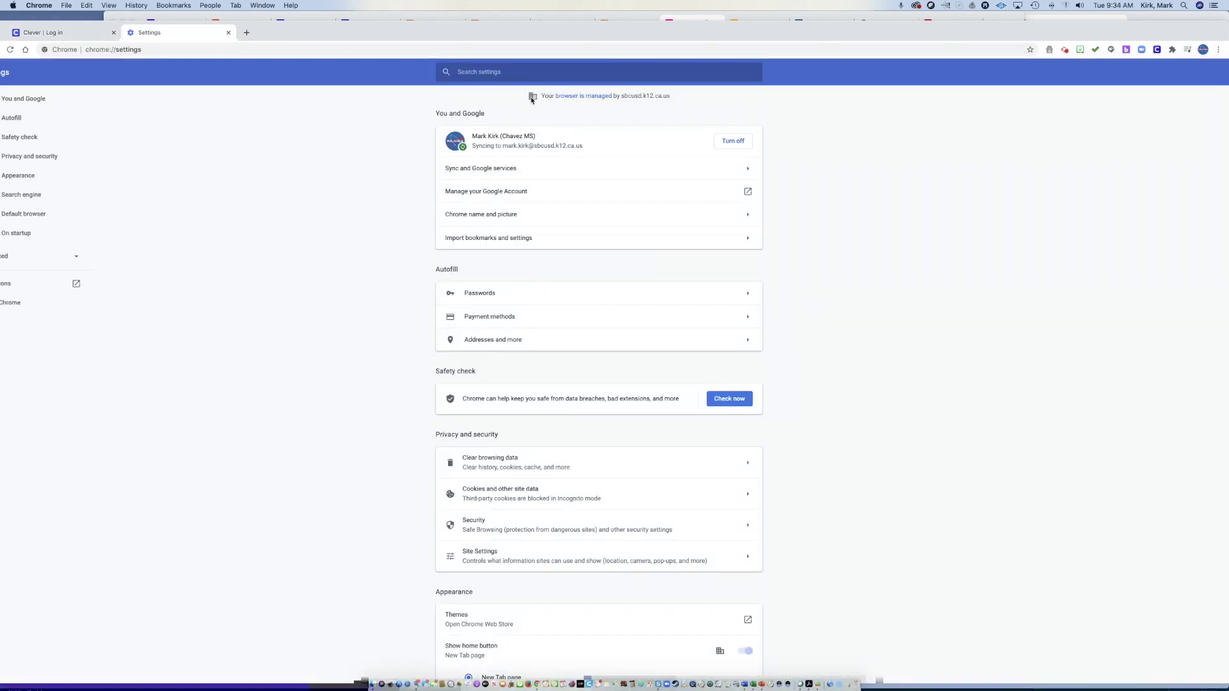
Search settings for 'cache' and clear all-time history, cookies and cached files.
click(515, 75)
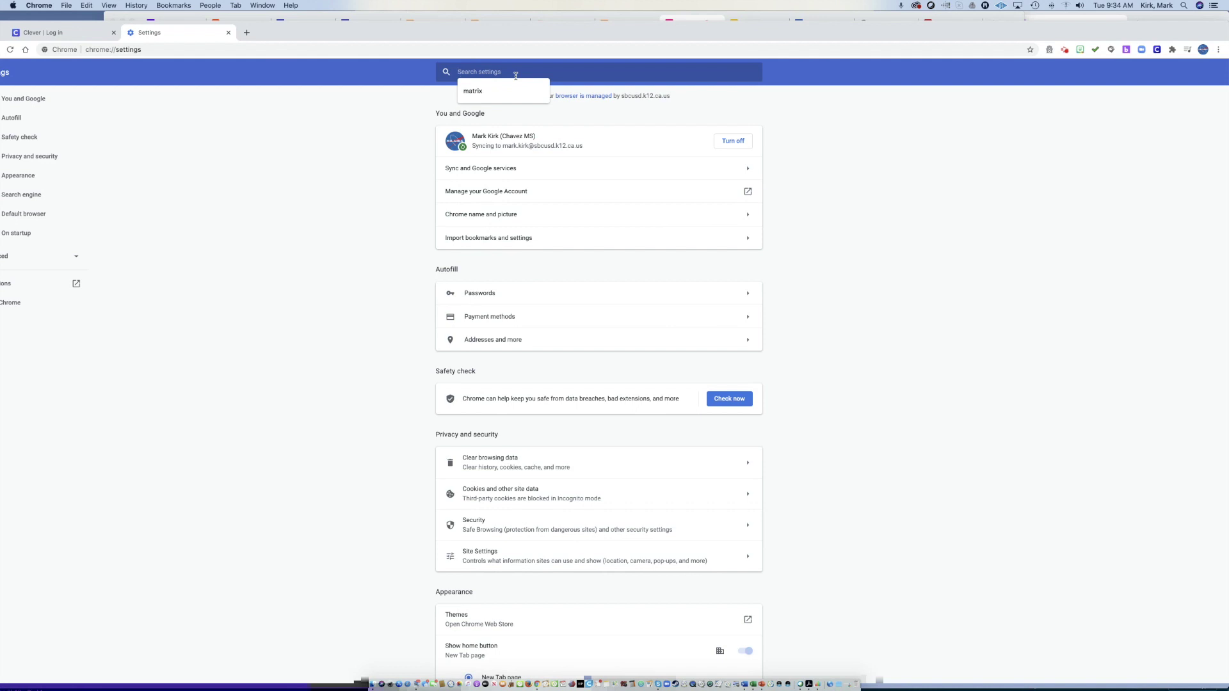
text(ca)
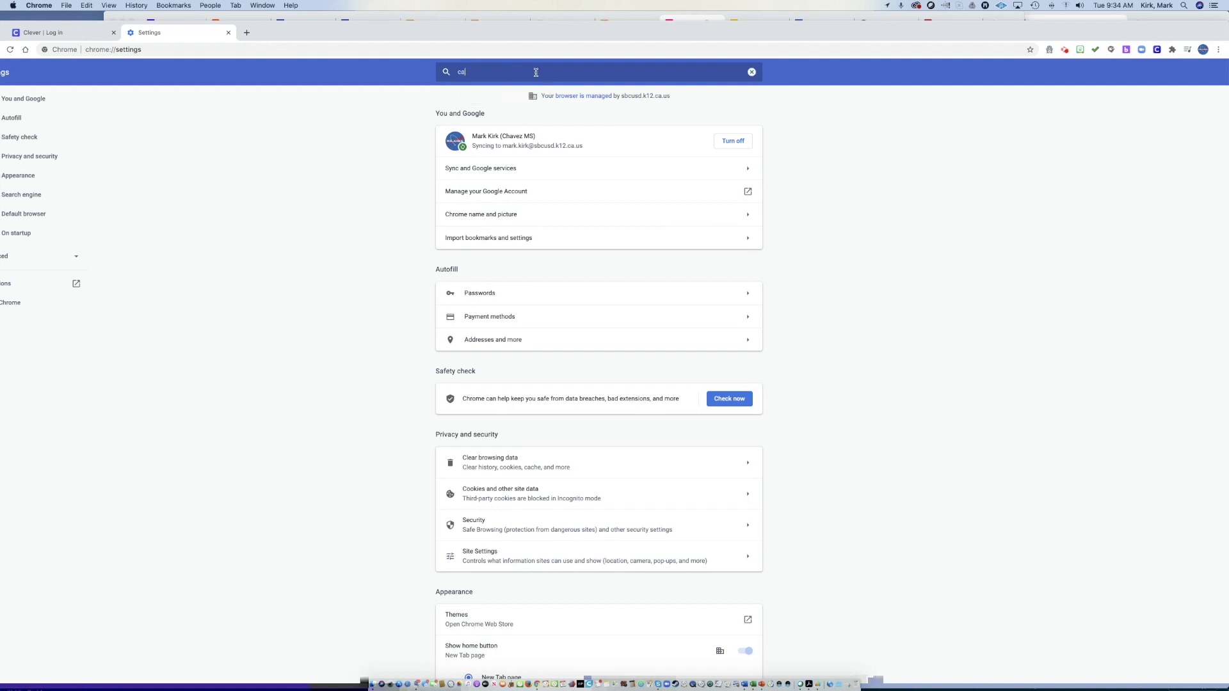
text(che)
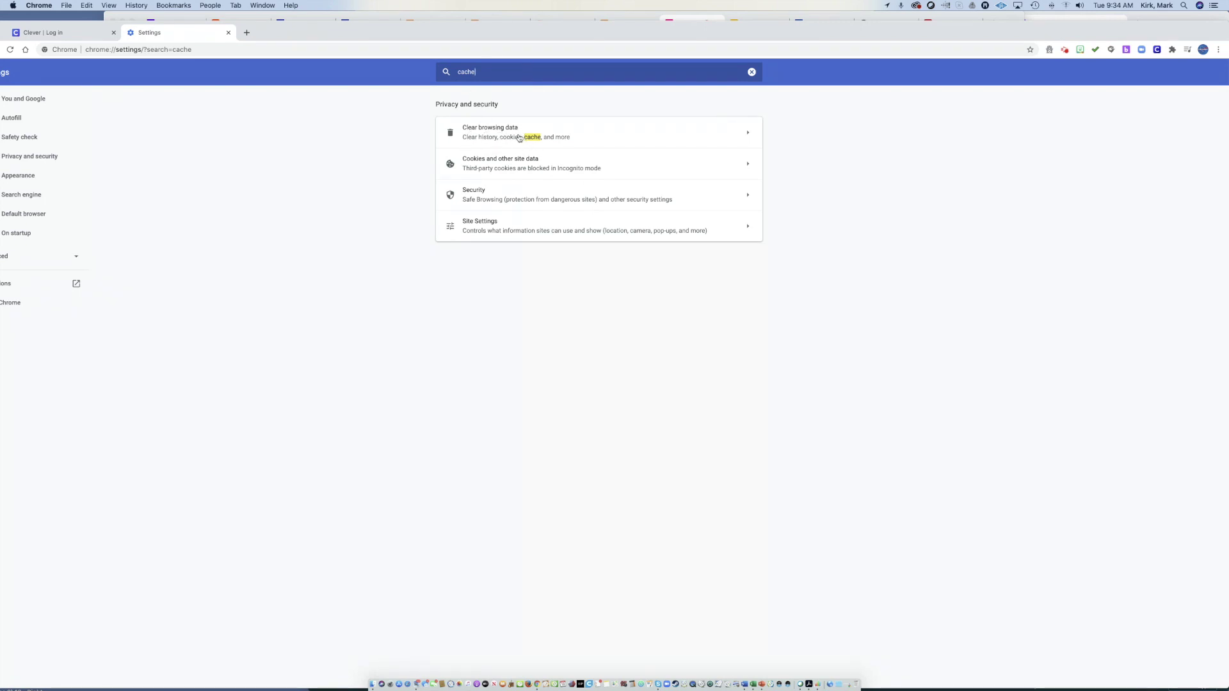
click(563, 134)
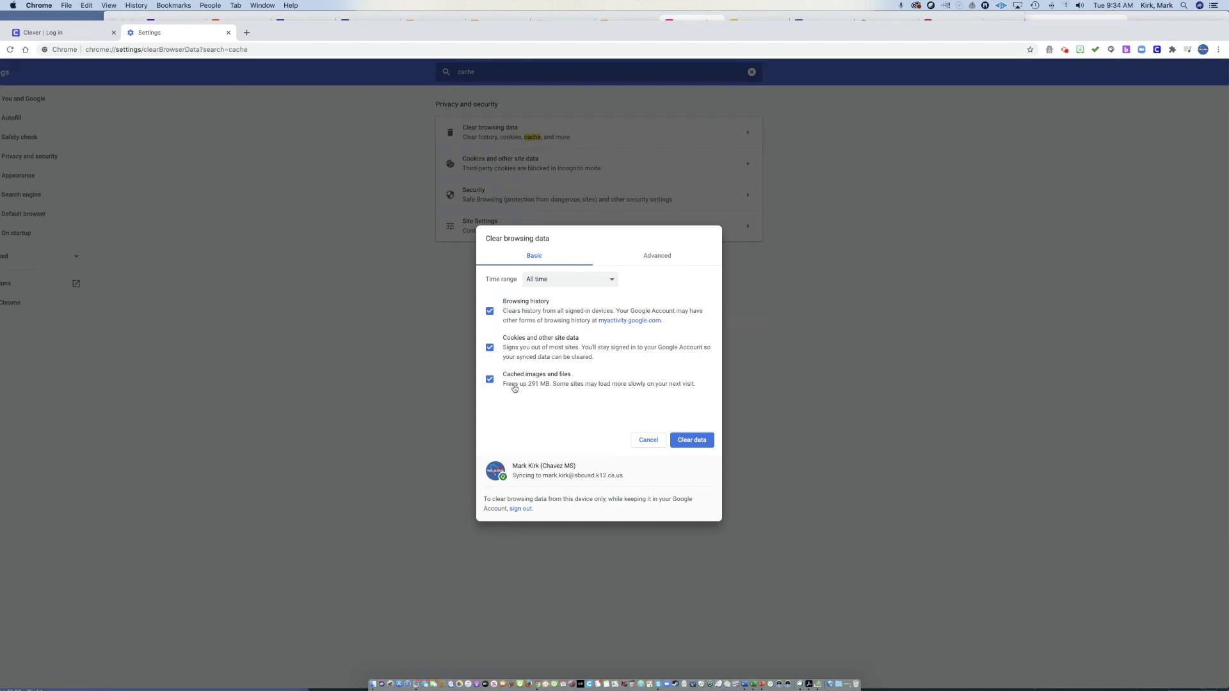
click(694, 441)
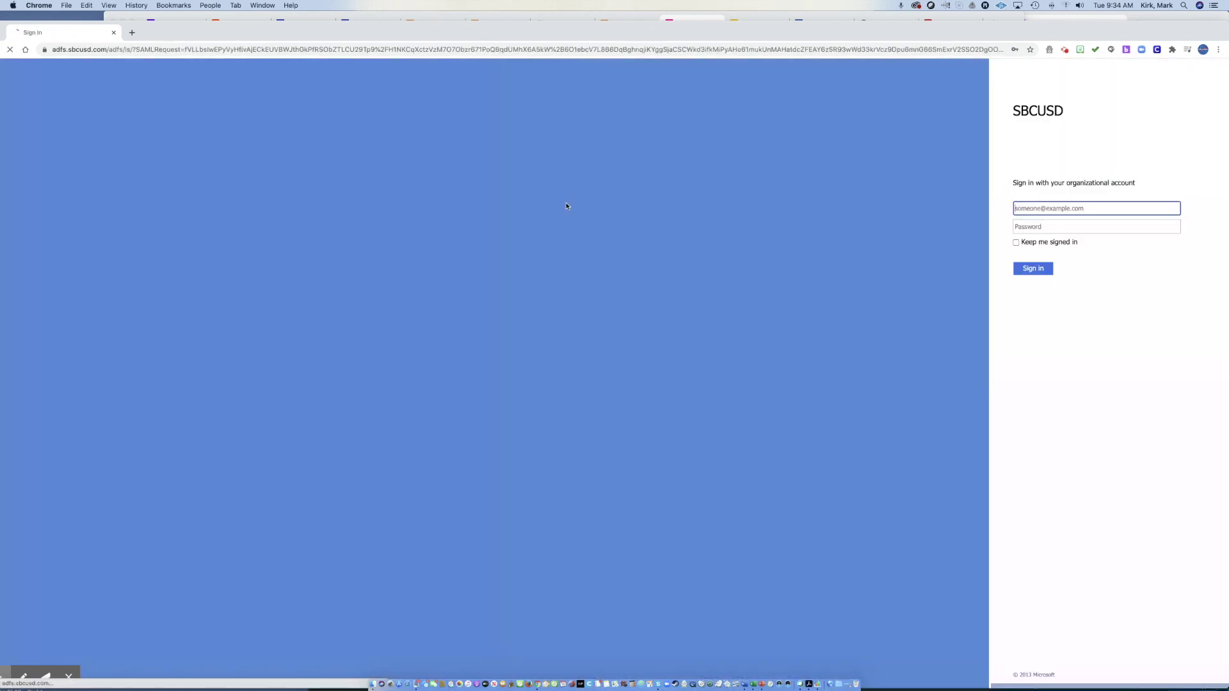
Sign in with the district account and scroll the Chavez Middle School Homeroom app list.
click(1032, 268)
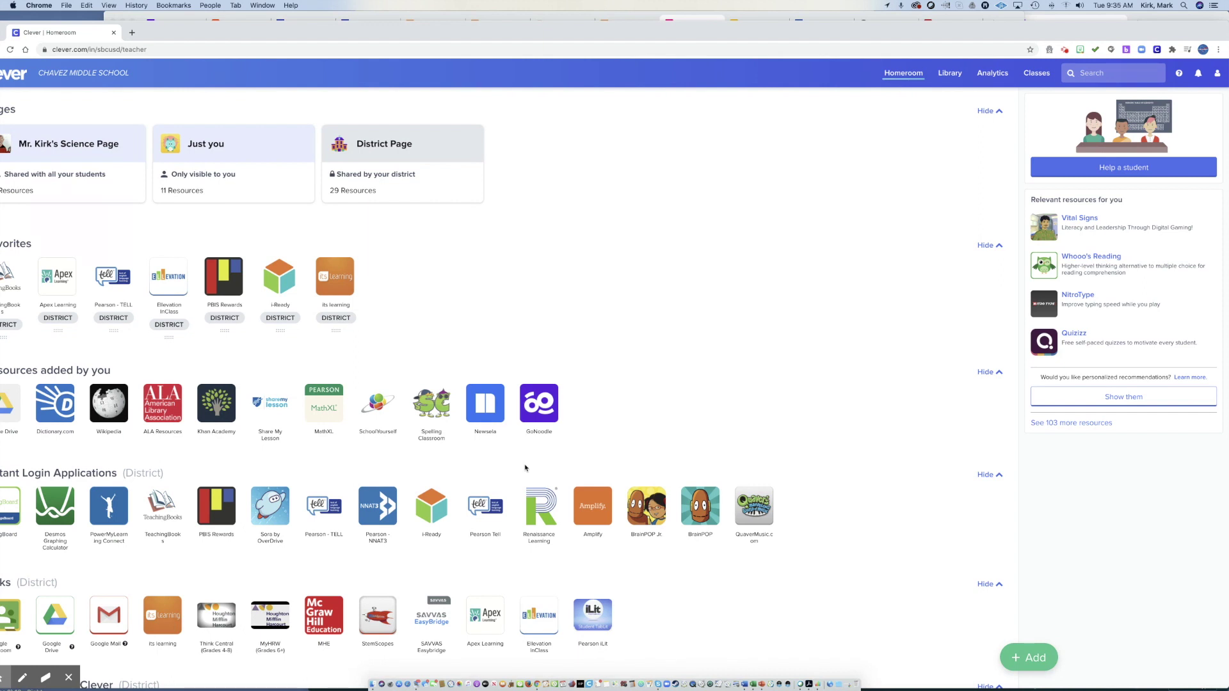
scroll(525, 468, down, 2)
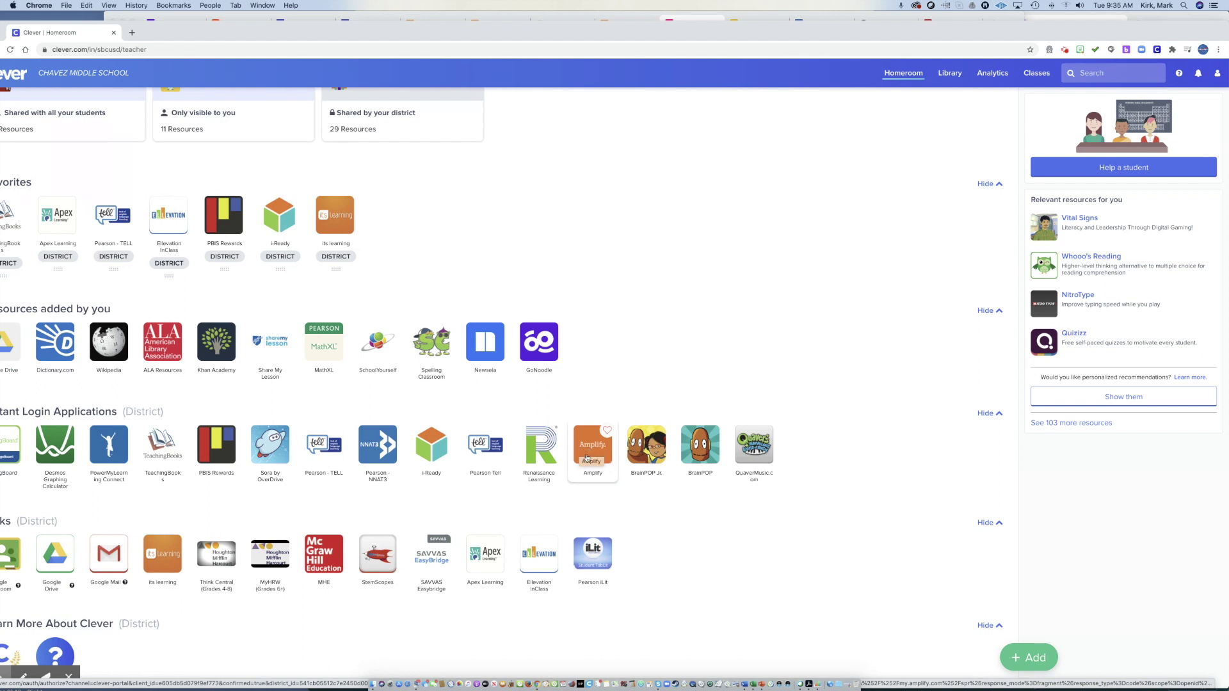
Launch Amplify from the Clever Homeroom tile and open the account navigation panel.
click(586, 453)
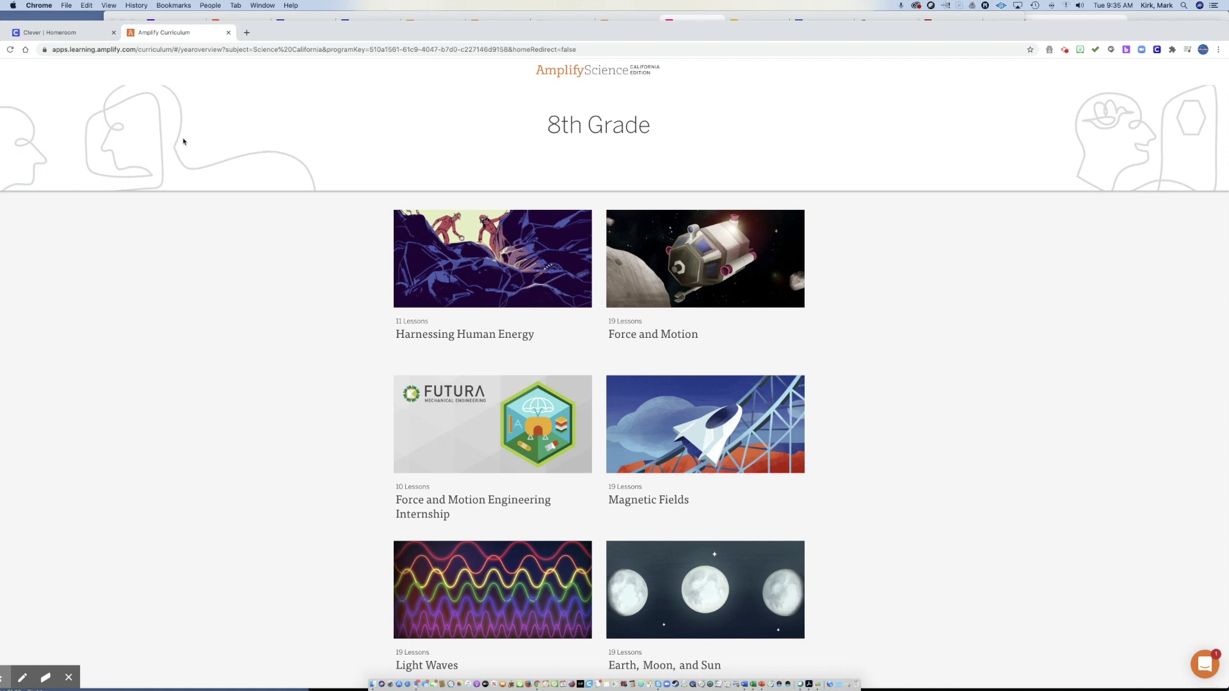
scroll(160, 128, down, 1)
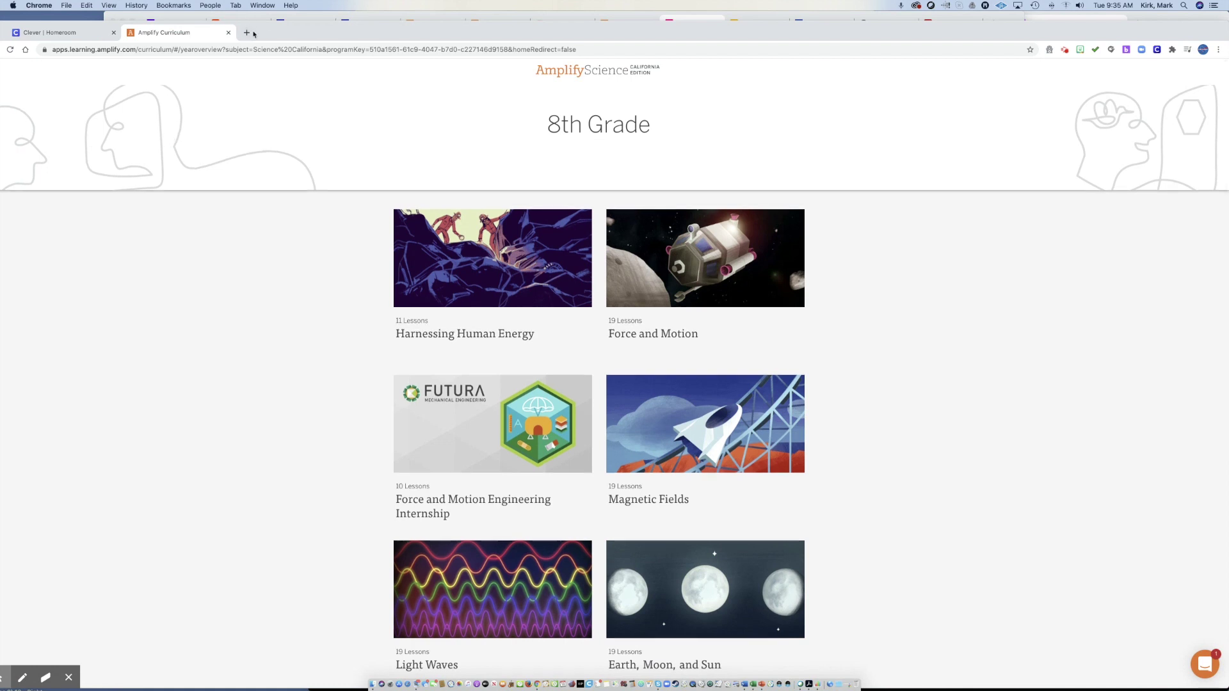
drag(273, 33, 319, 29)
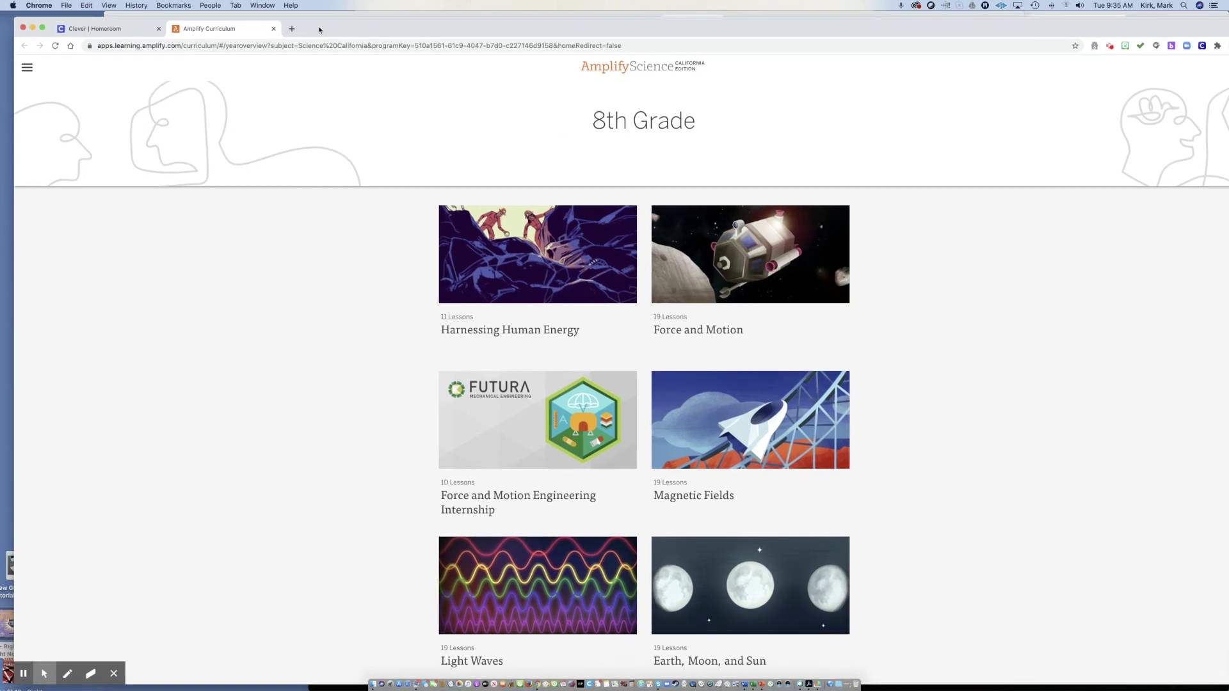
click(27, 68)
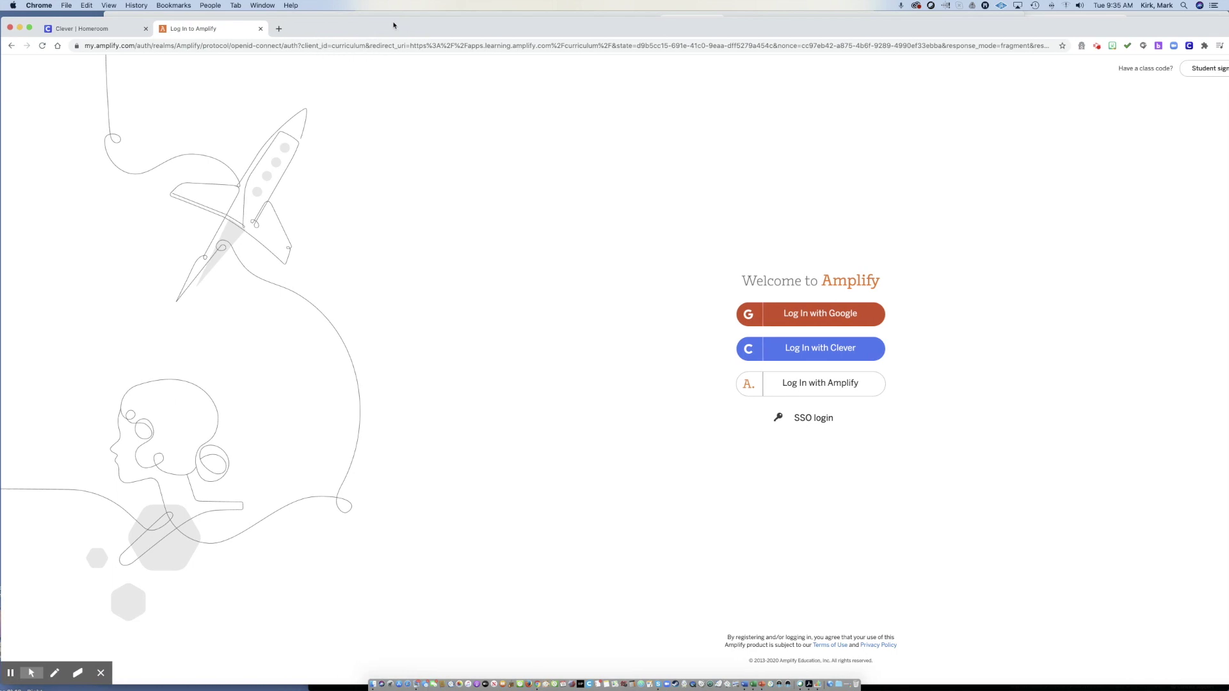
Trim the page address to my.amplify.com and reload the Welcome to Amplify login page.
drag(394, 25, 396, 21)
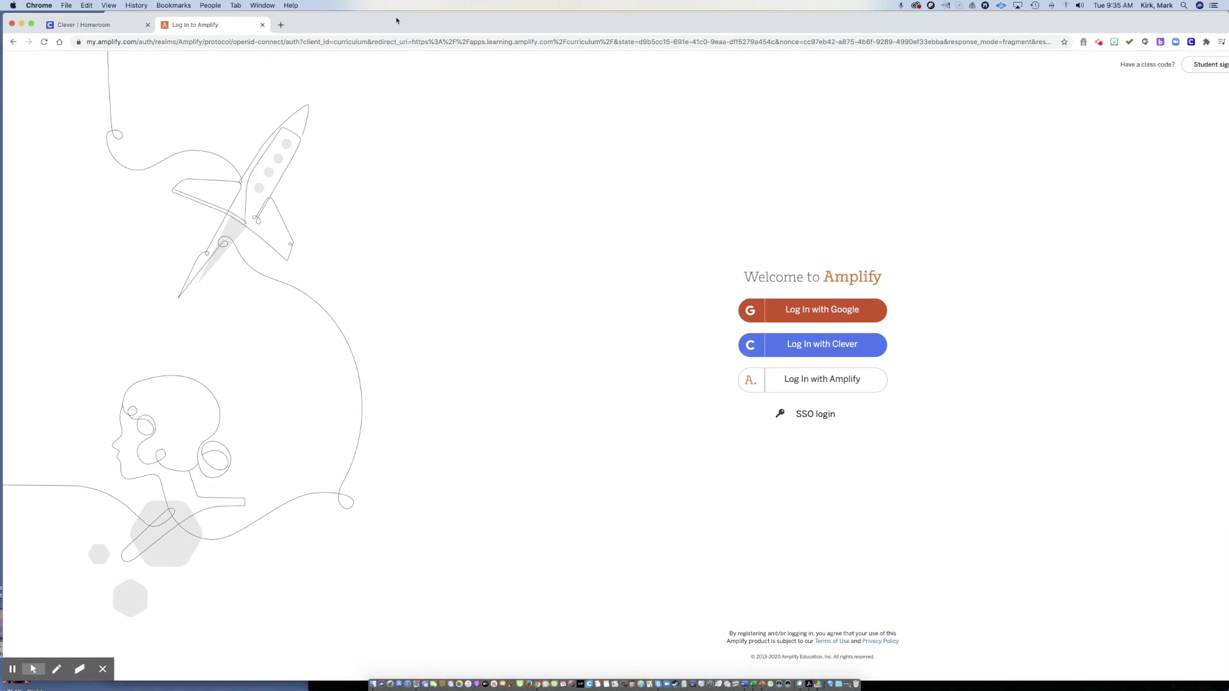
click(134, 43)
key(super+c)
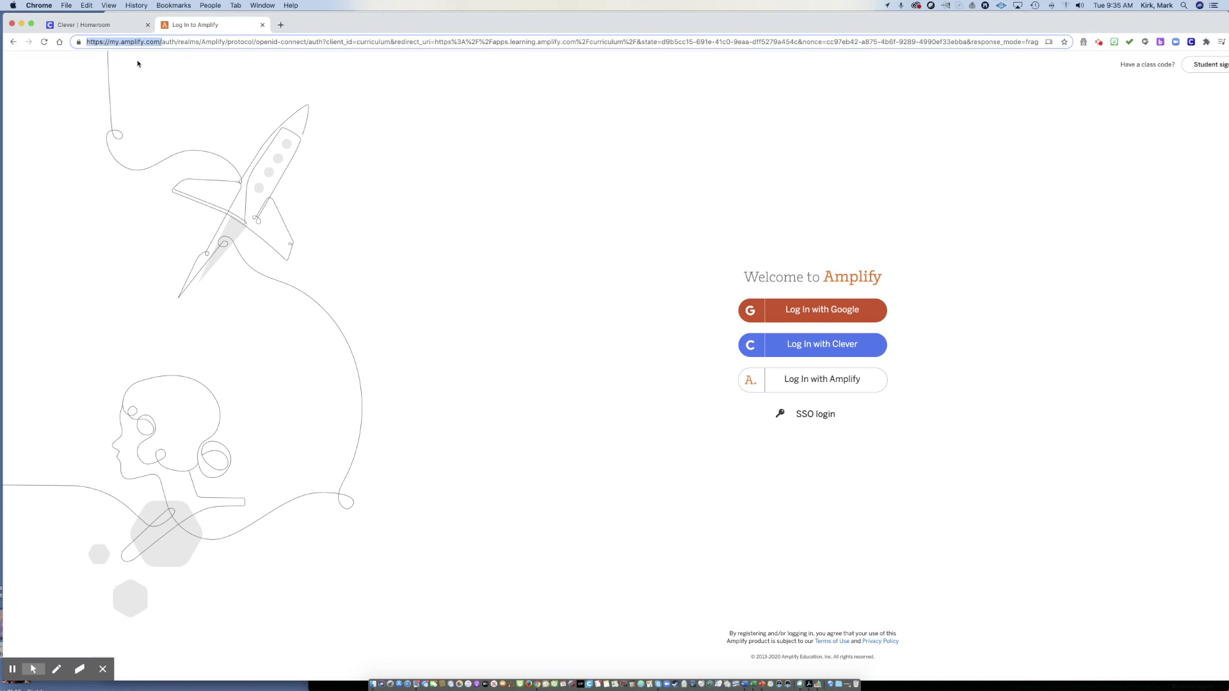
click(160, 42)
drag(159, 40, 170, 60)
key(BackSpace)
key(Return)
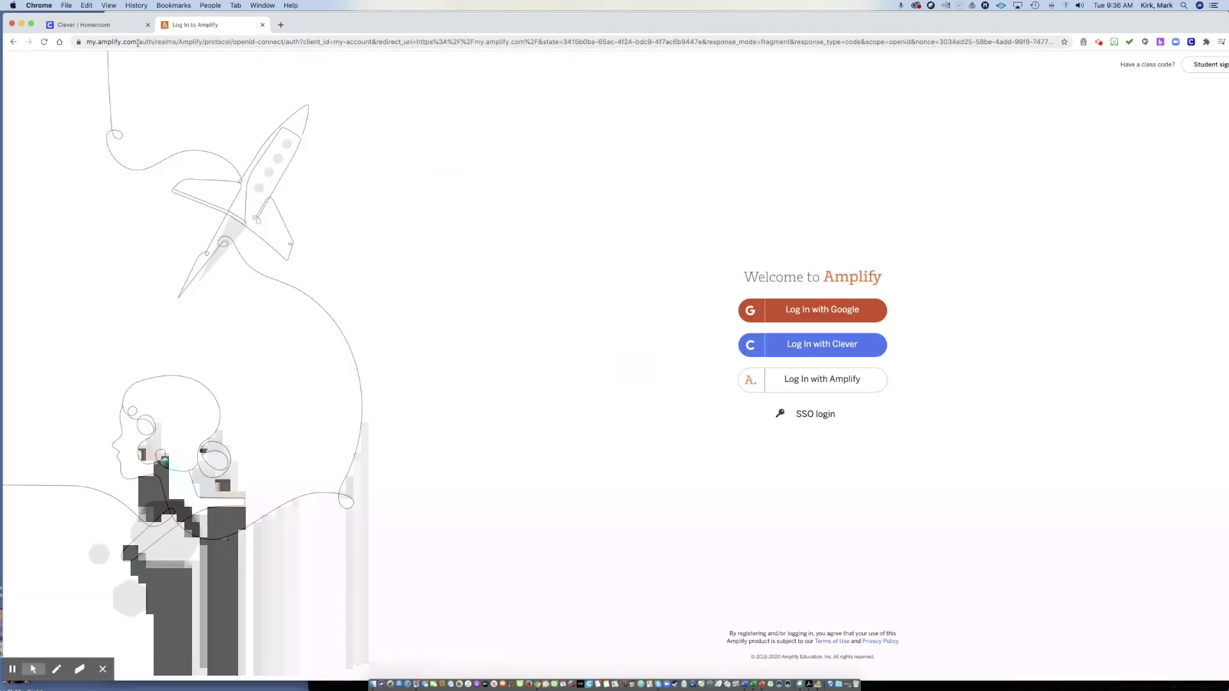
click(138, 43)
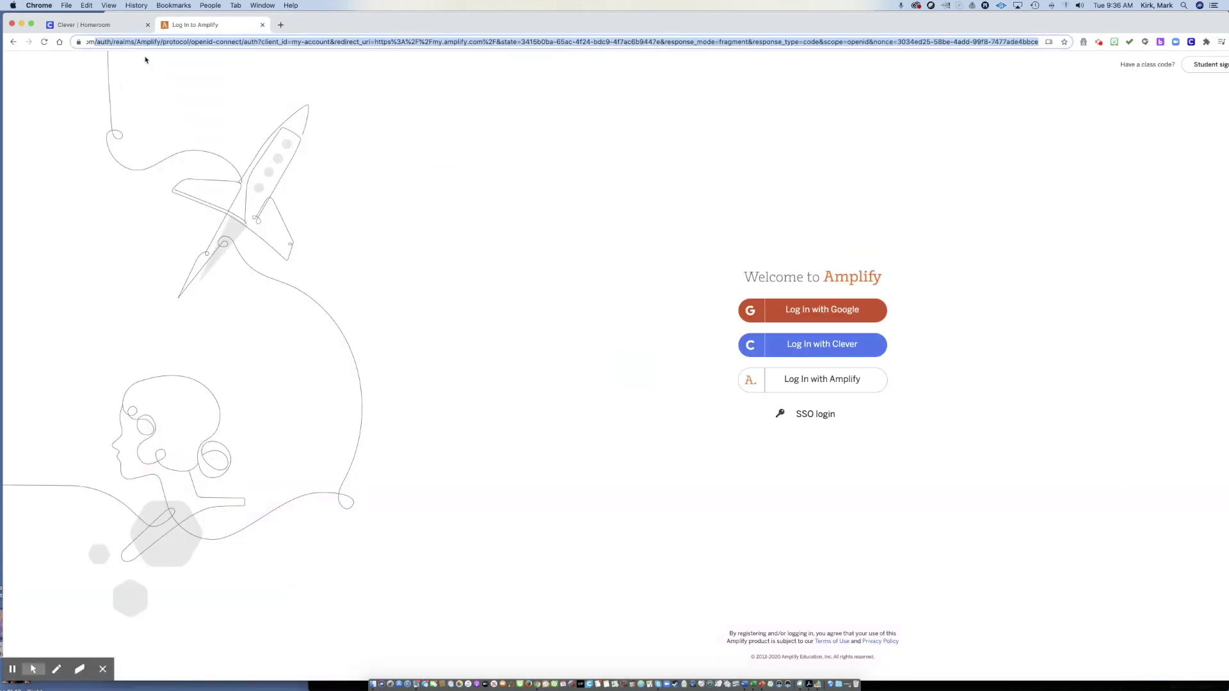
key(super+v)
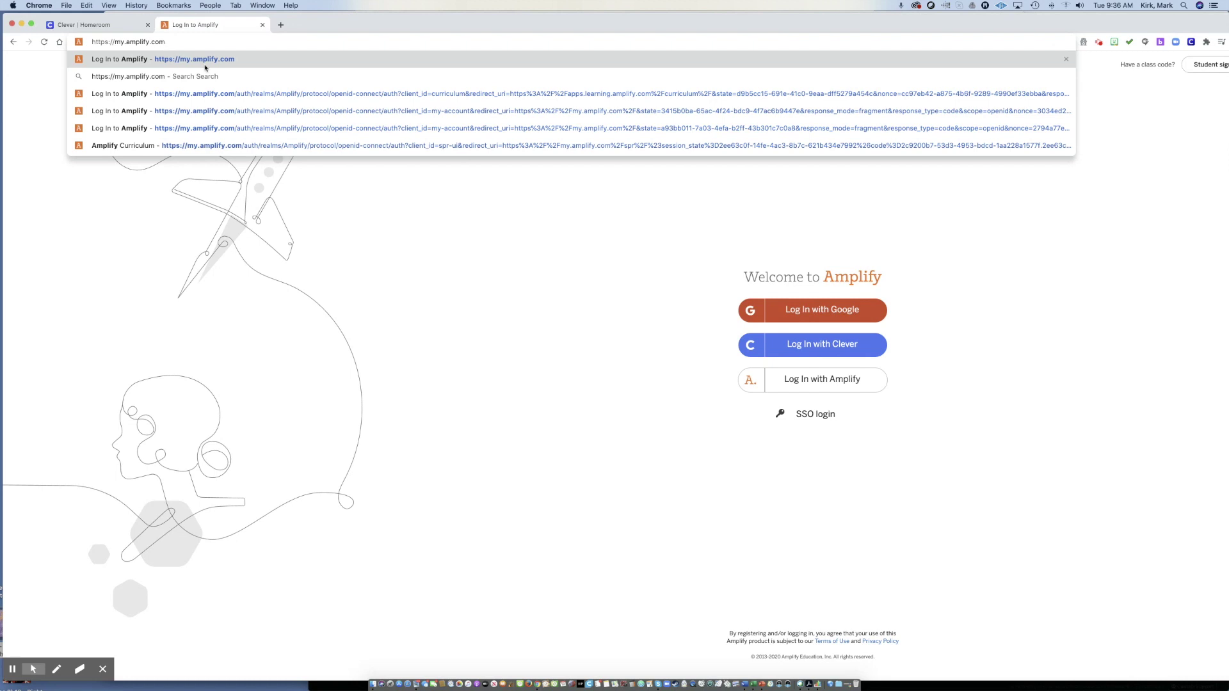
click(374, 361)
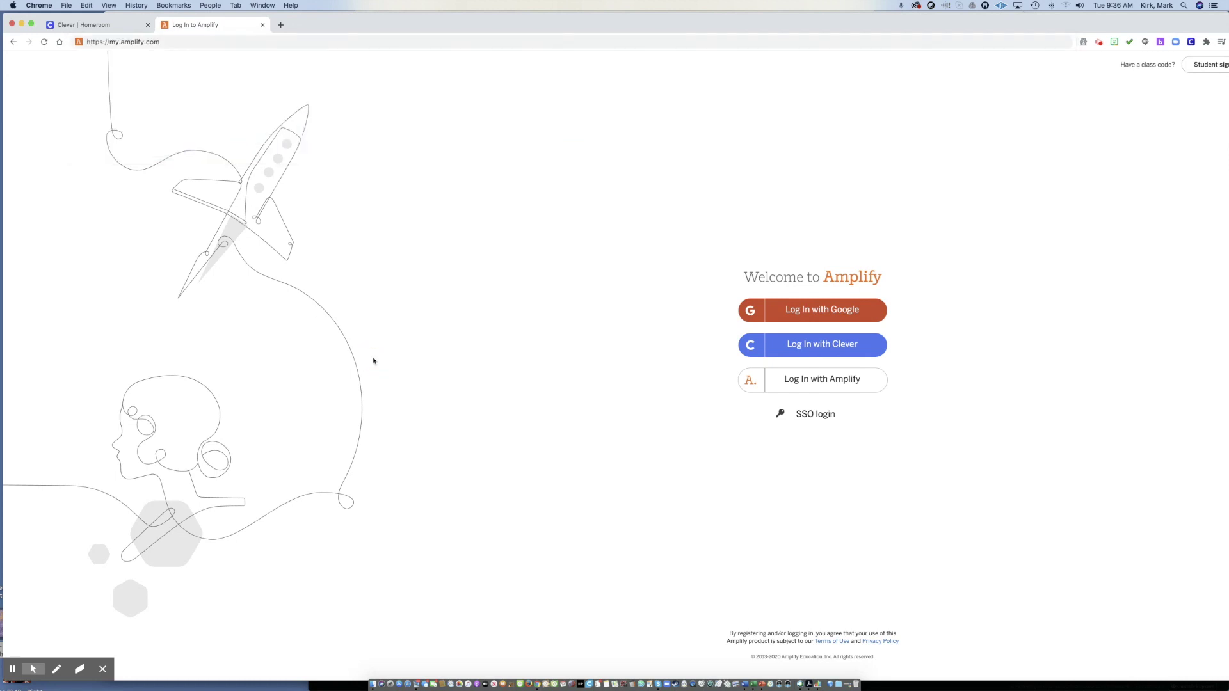
Sign in with the school Google account, browse launch programs, then reopen my.amplify.com in a new tab.
click(812, 312)
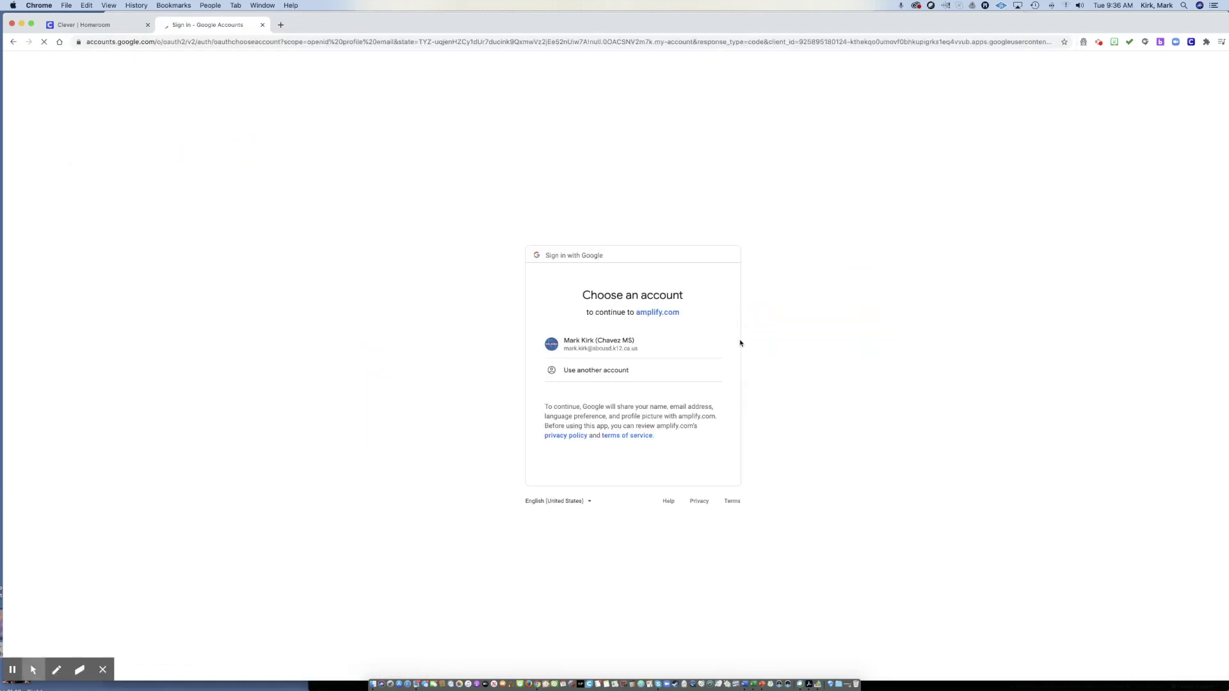
click(656, 351)
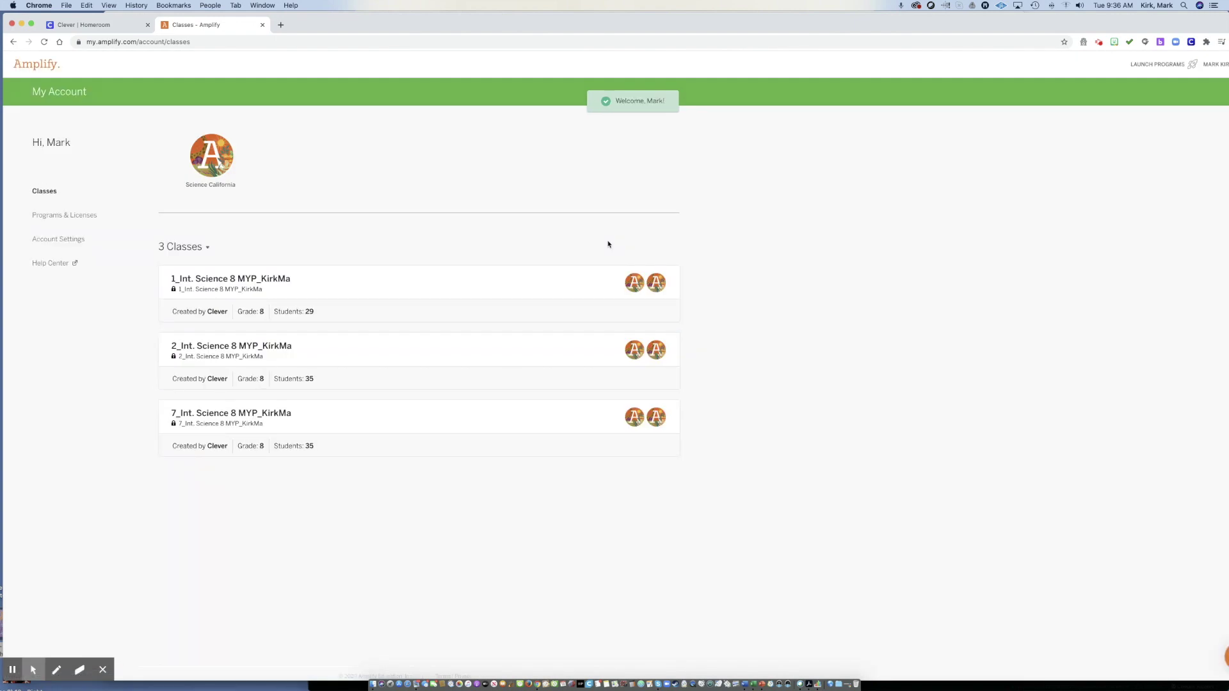
click(33, 67)
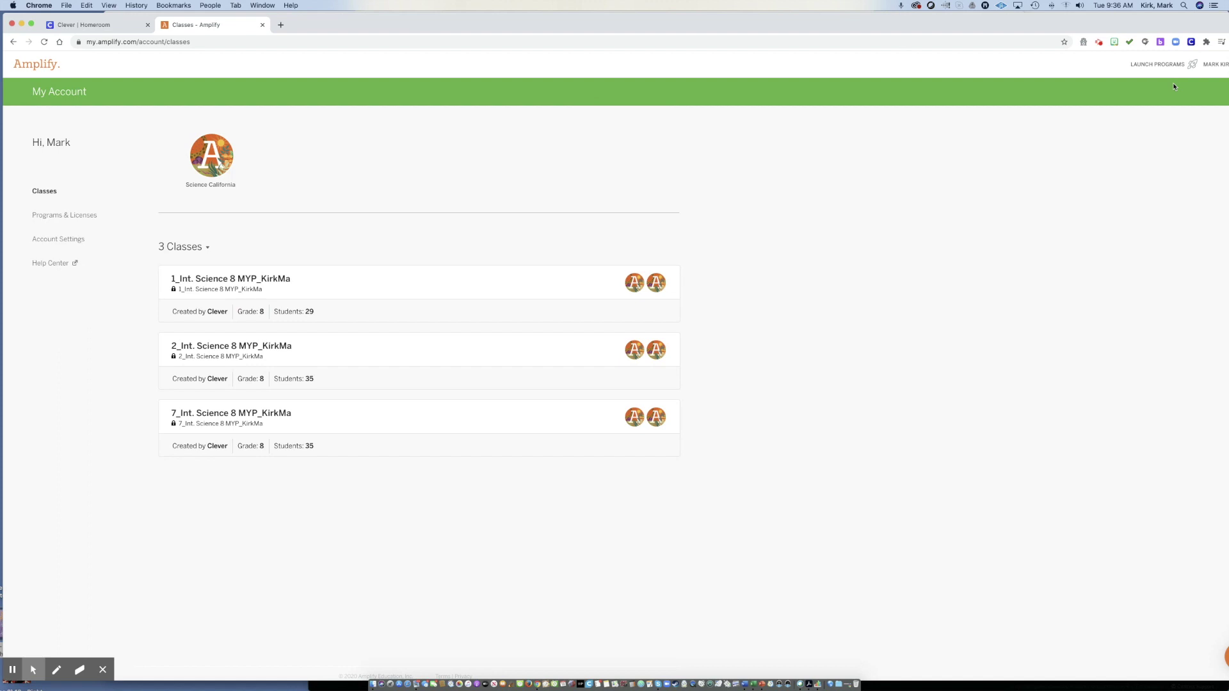
click(1160, 65)
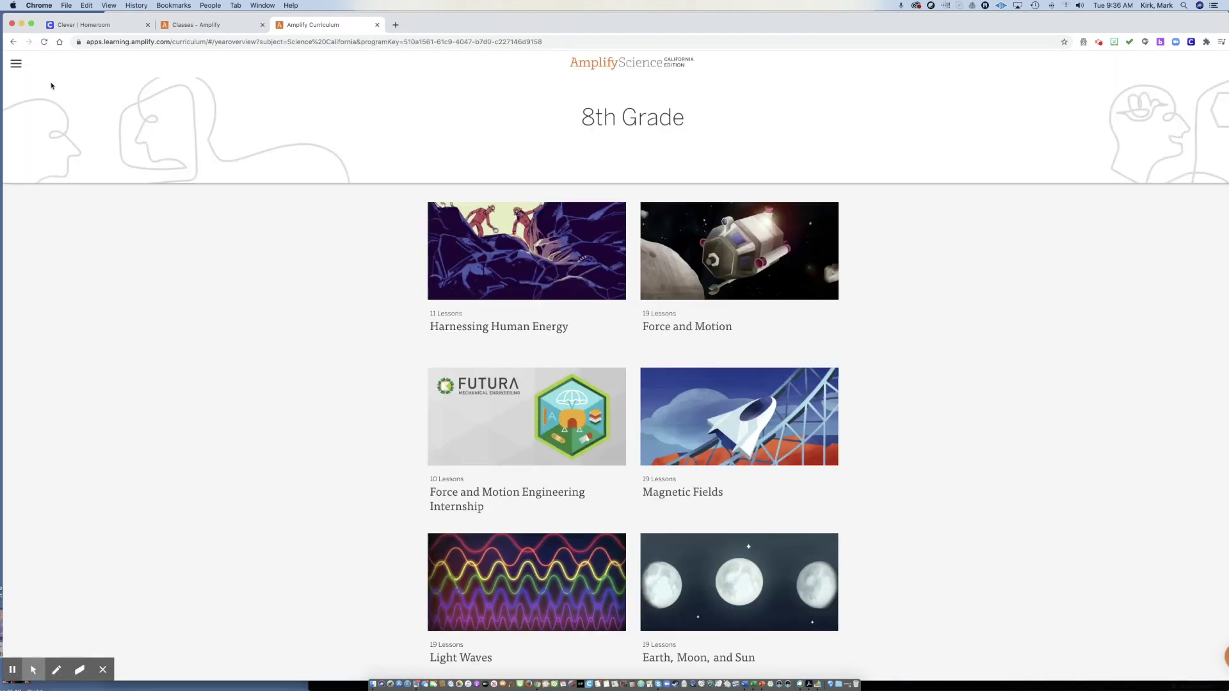
click(16, 64)
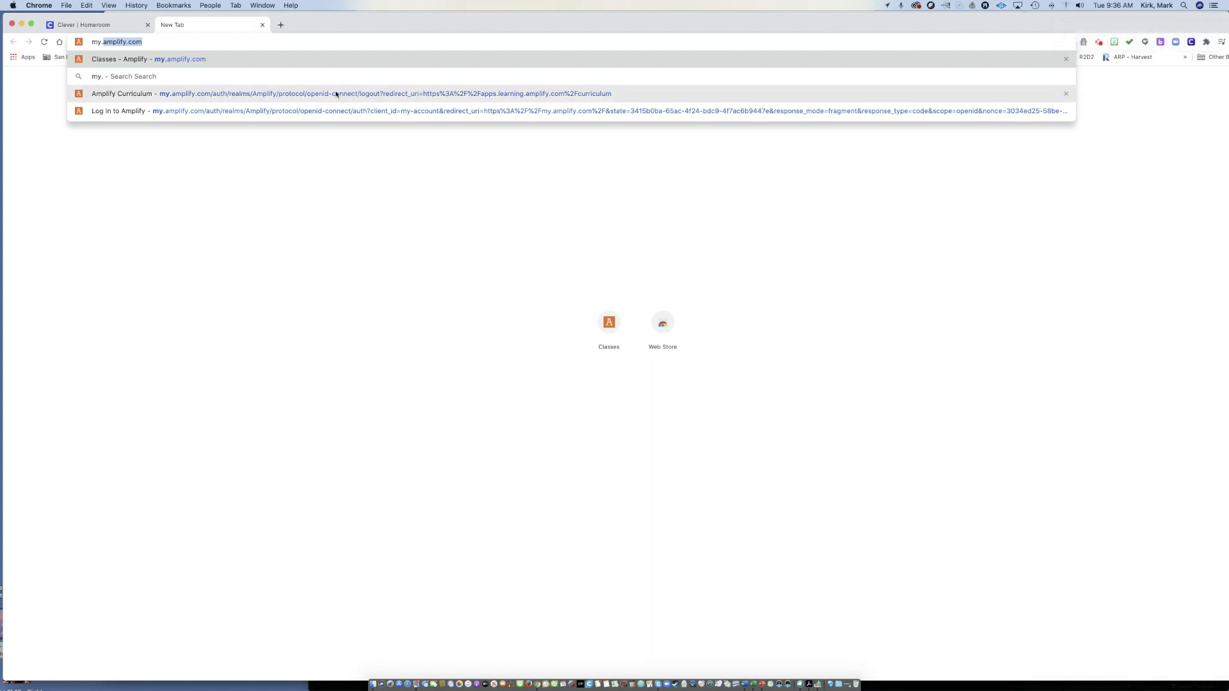
click(299, 42)
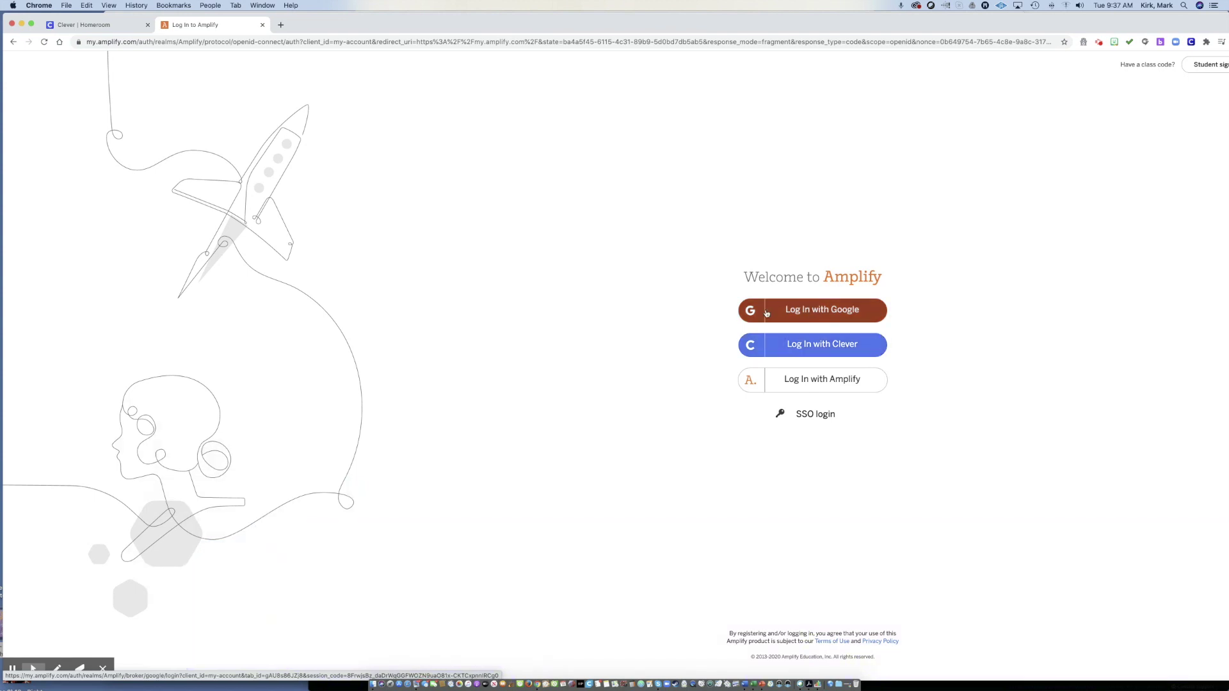
Log in to Amplify with Google using the school account and scroll the 8th Grade unit list.
click(835, 312)
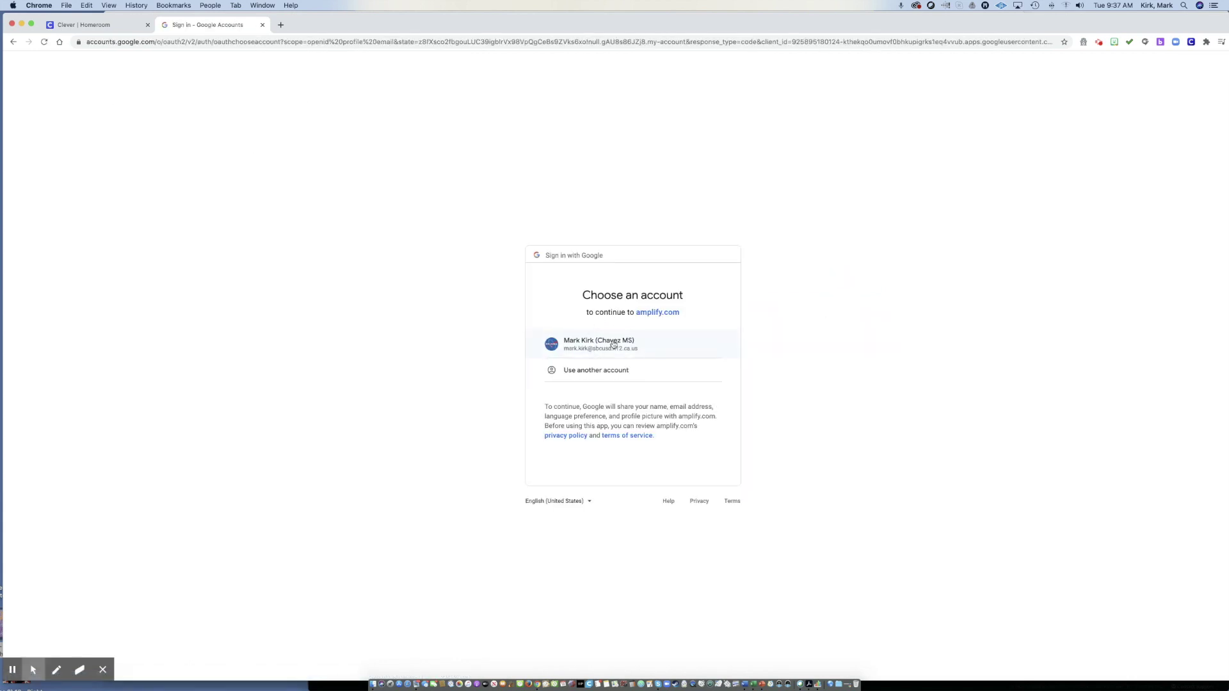
click(610, 348)
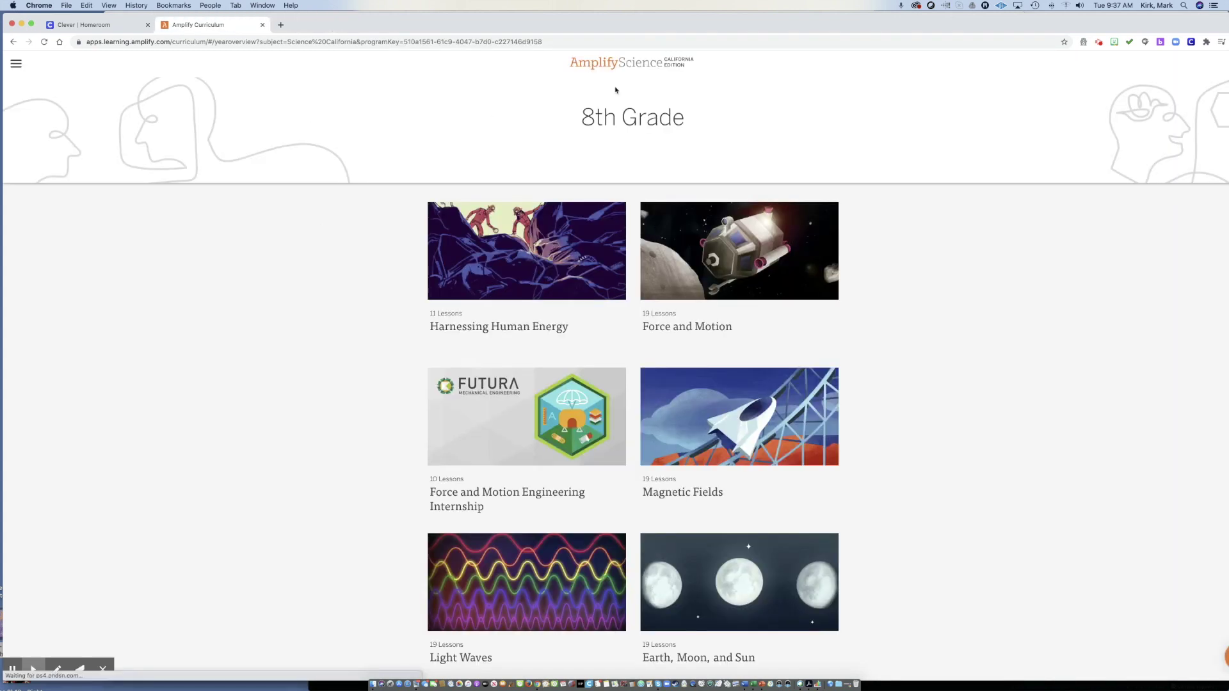
scroll(636, 298, down, 5)
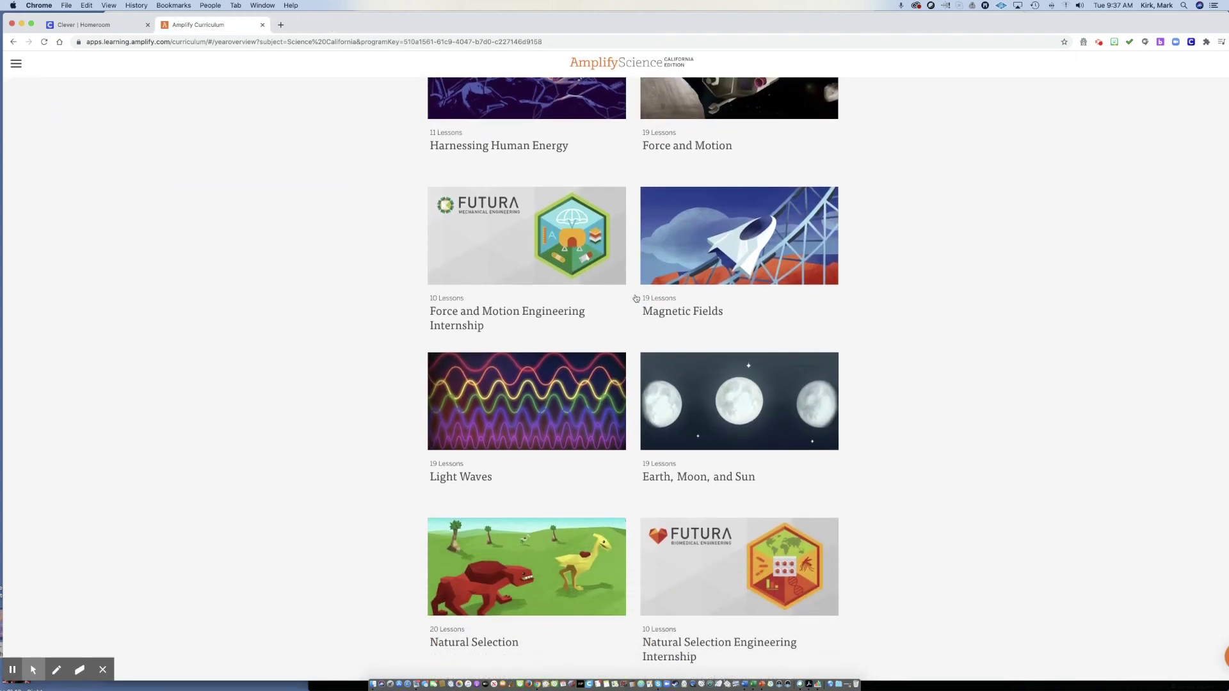
scroll(636, 298, up, 5)
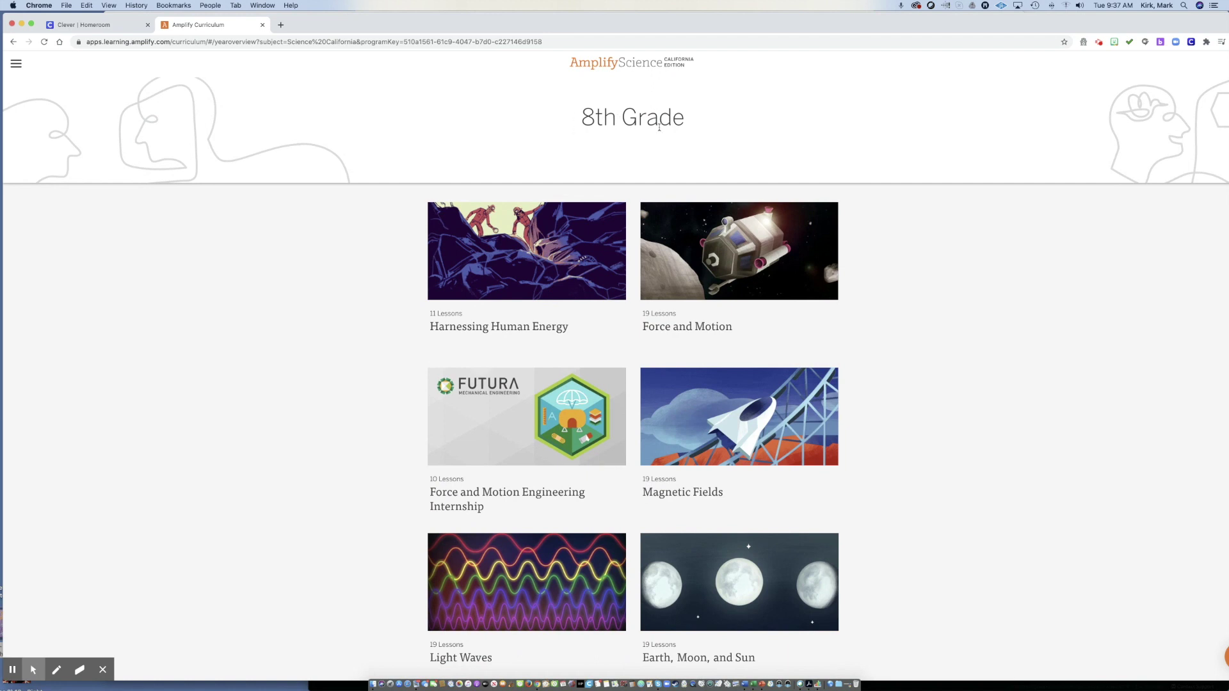
scroll(734, 547, down, 5)
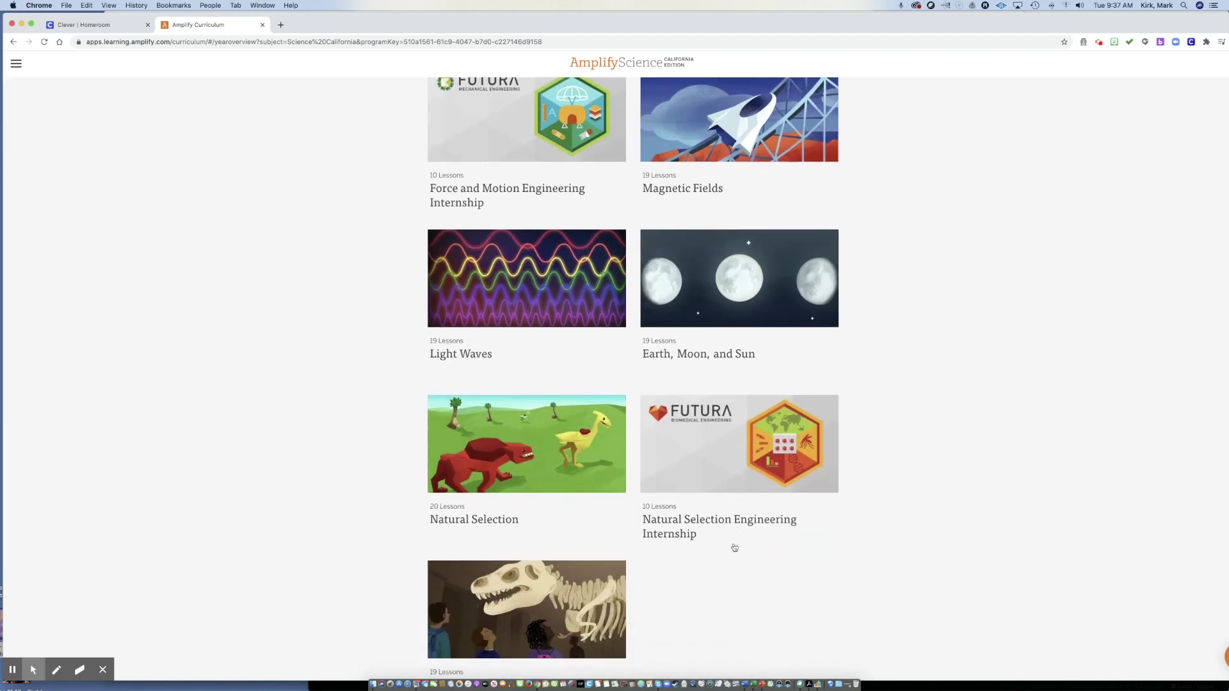
scroll(734, 547, up, 5)
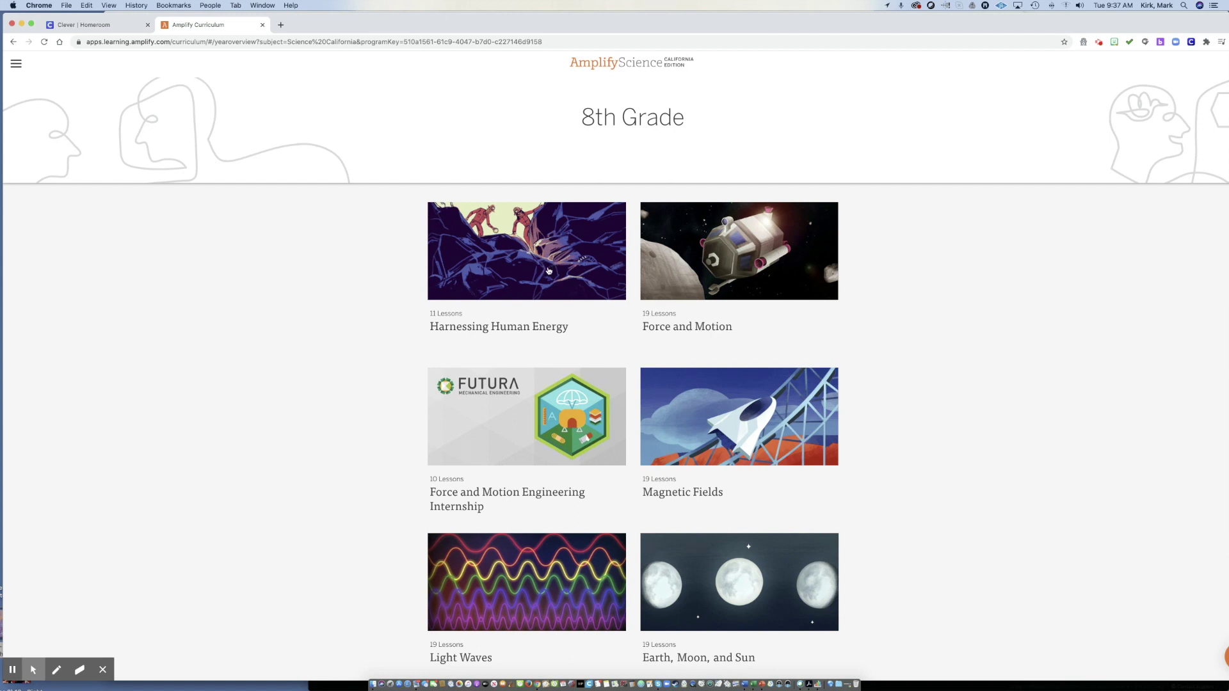
click(544, 266)
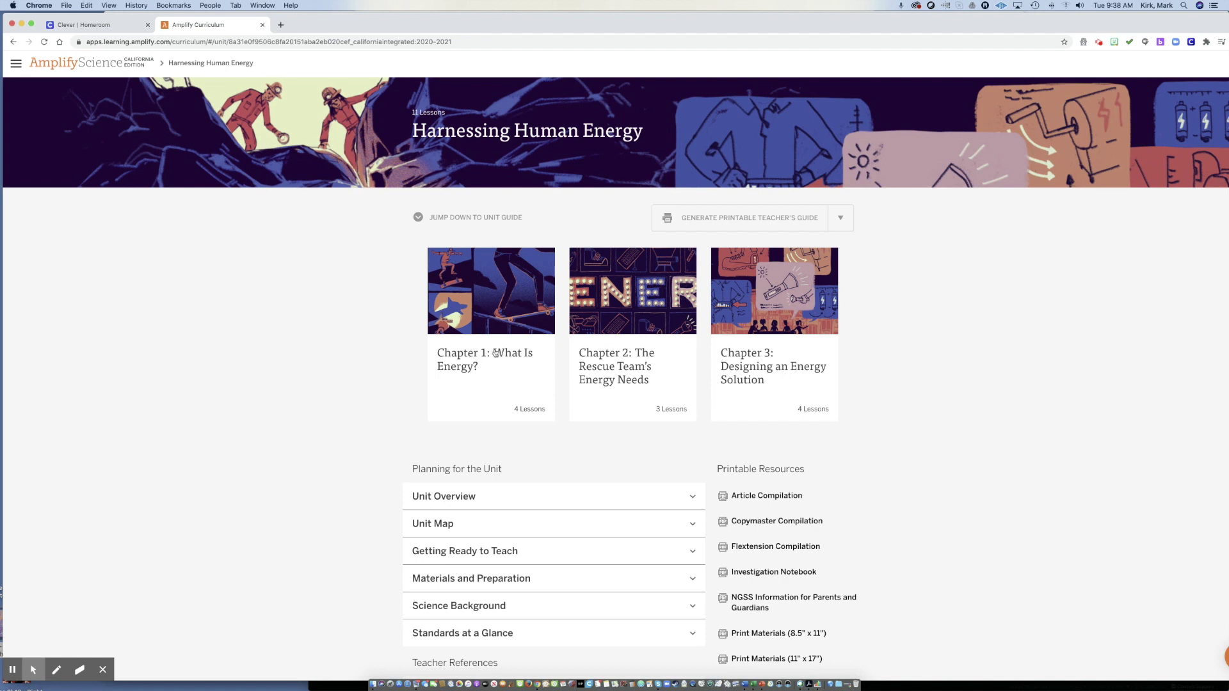
Open Chapter 1: What Is Energy? and its Lesson 1.1 Welcome to the Energy Research Lab page.
click(509, 362)
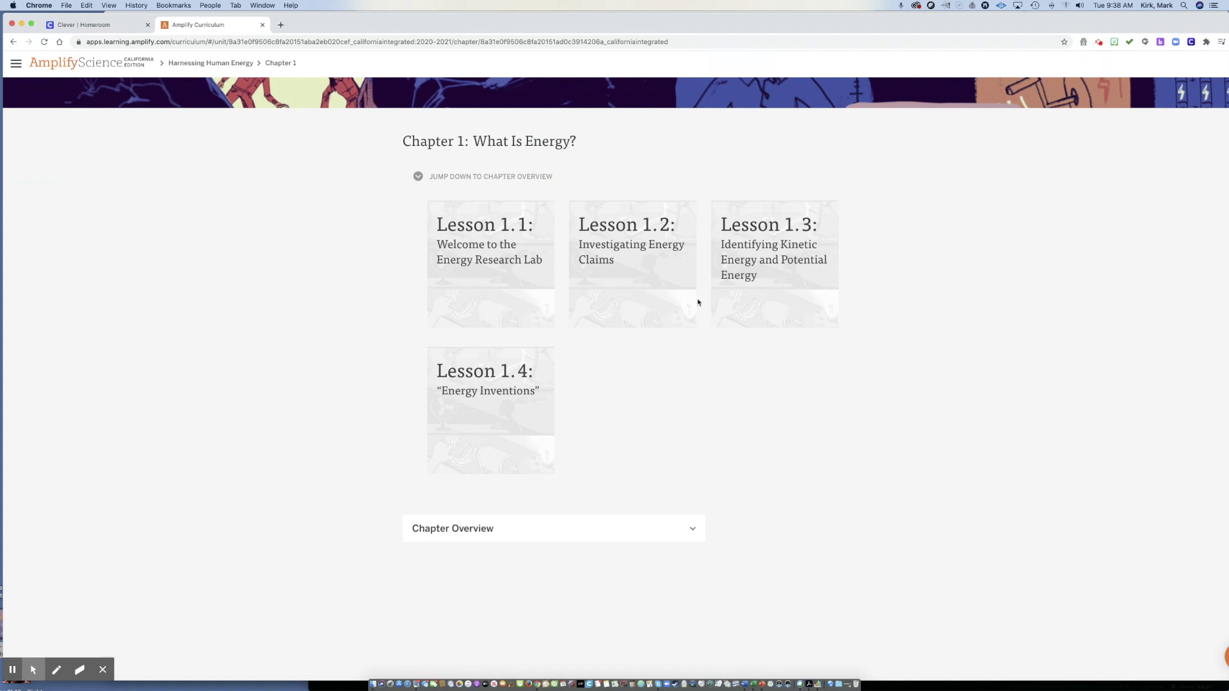
click(506, 251)
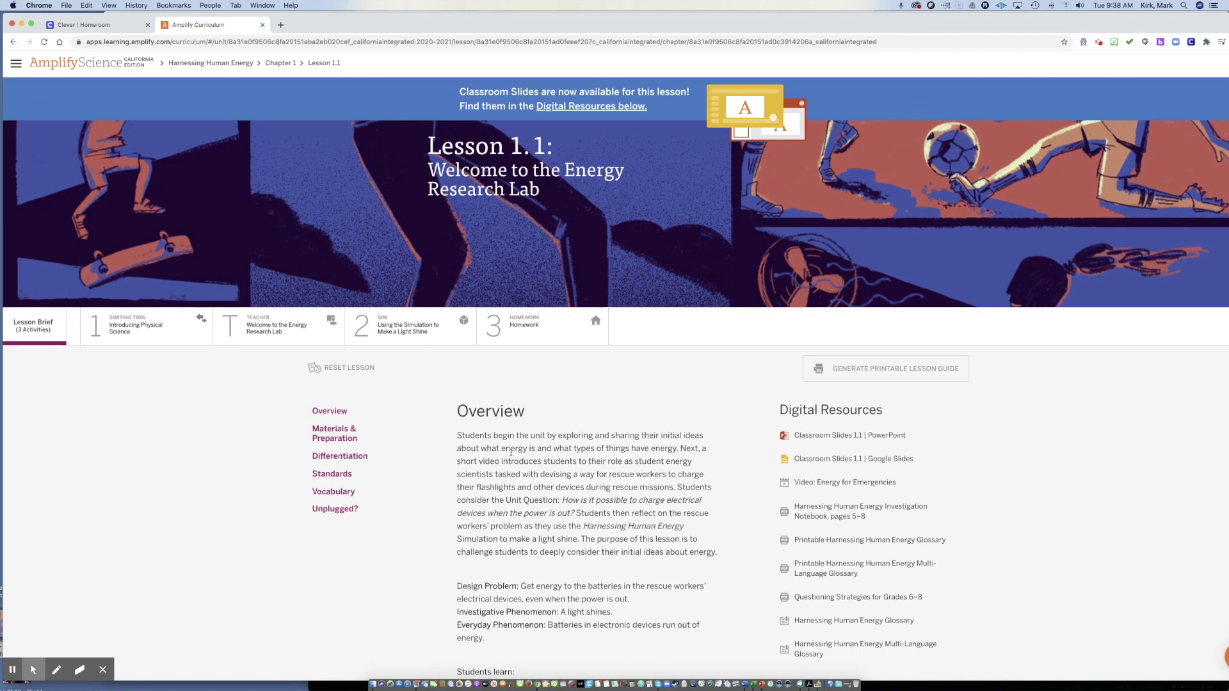
scroll(511, 453, down, 2)
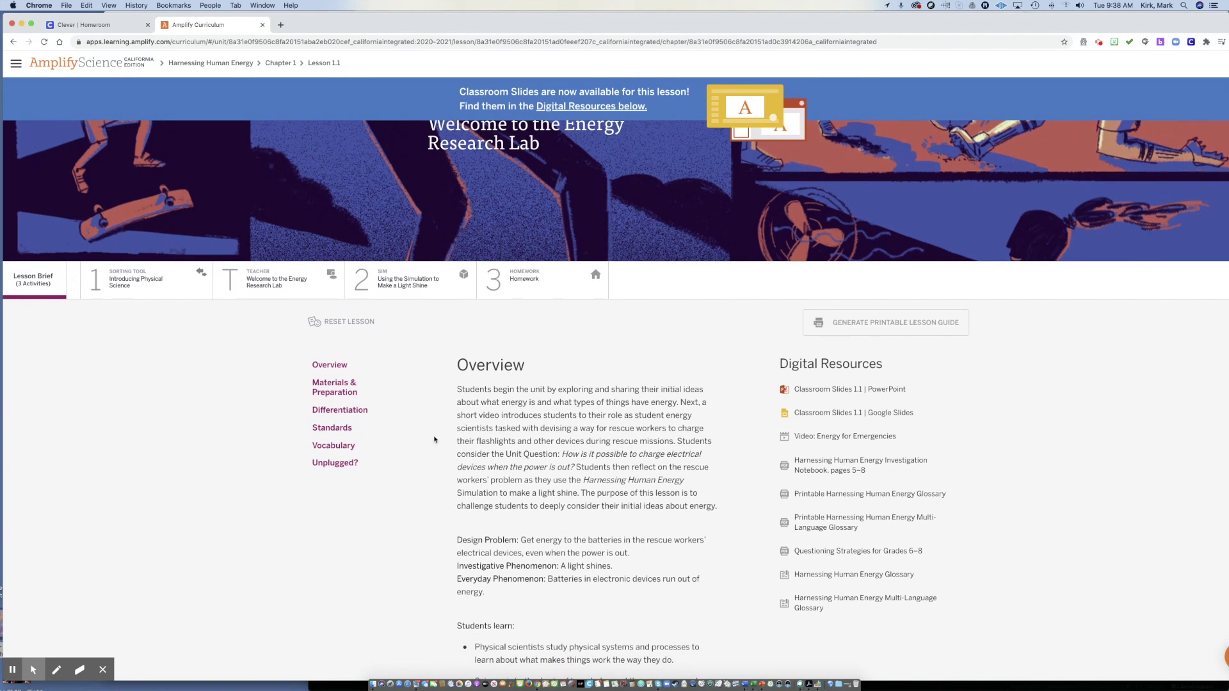
scroll(434, 439, up, 2)
Close the Classroom Slides announcement banner and the news notification.
drag(1083, 21, 1017, 22)
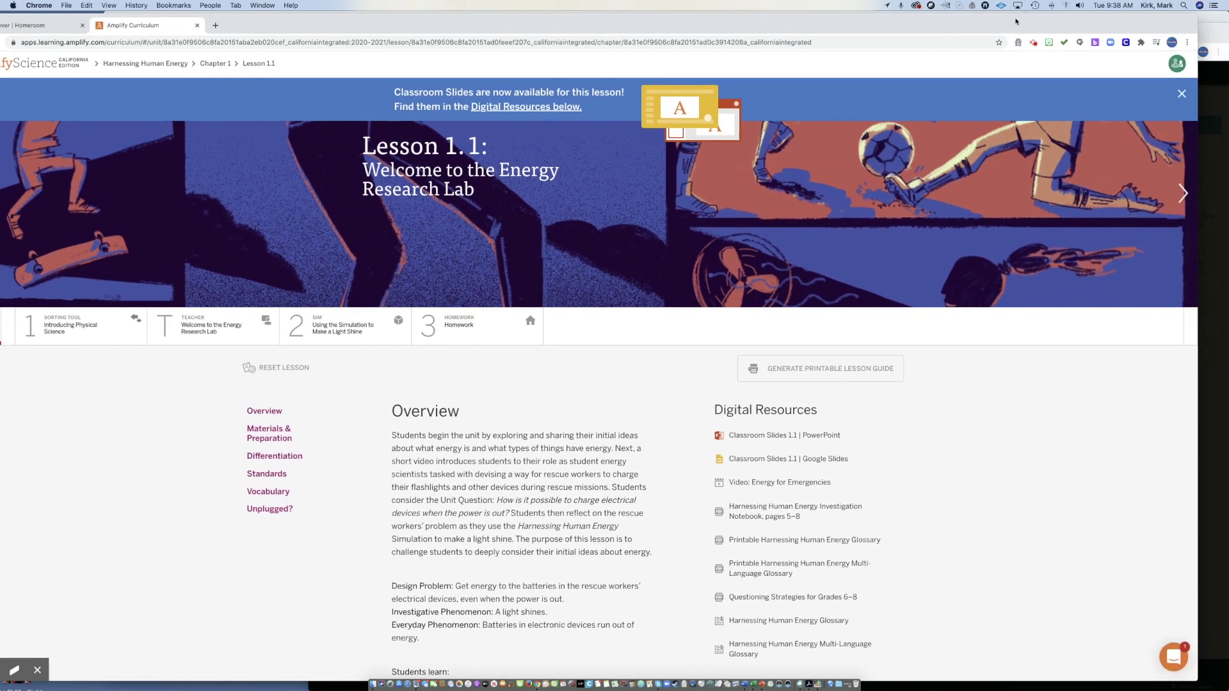
click(1181, 93)
drag(1094, 21, 1155, 20)
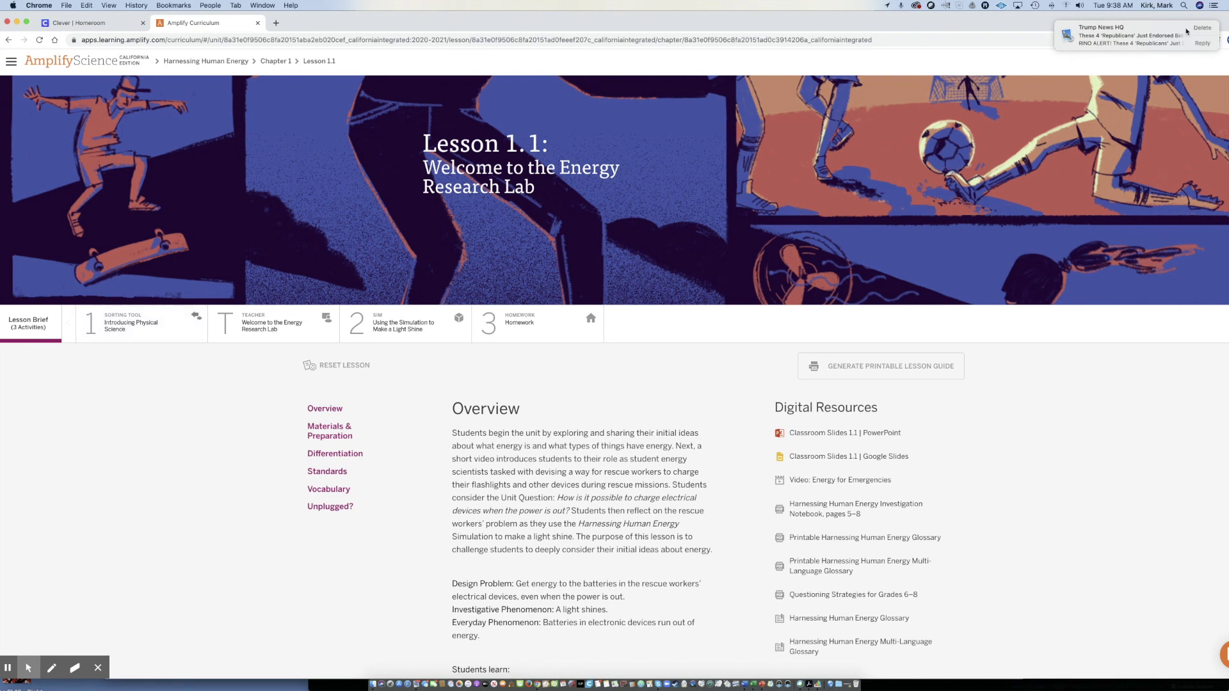
click(1201, 28)
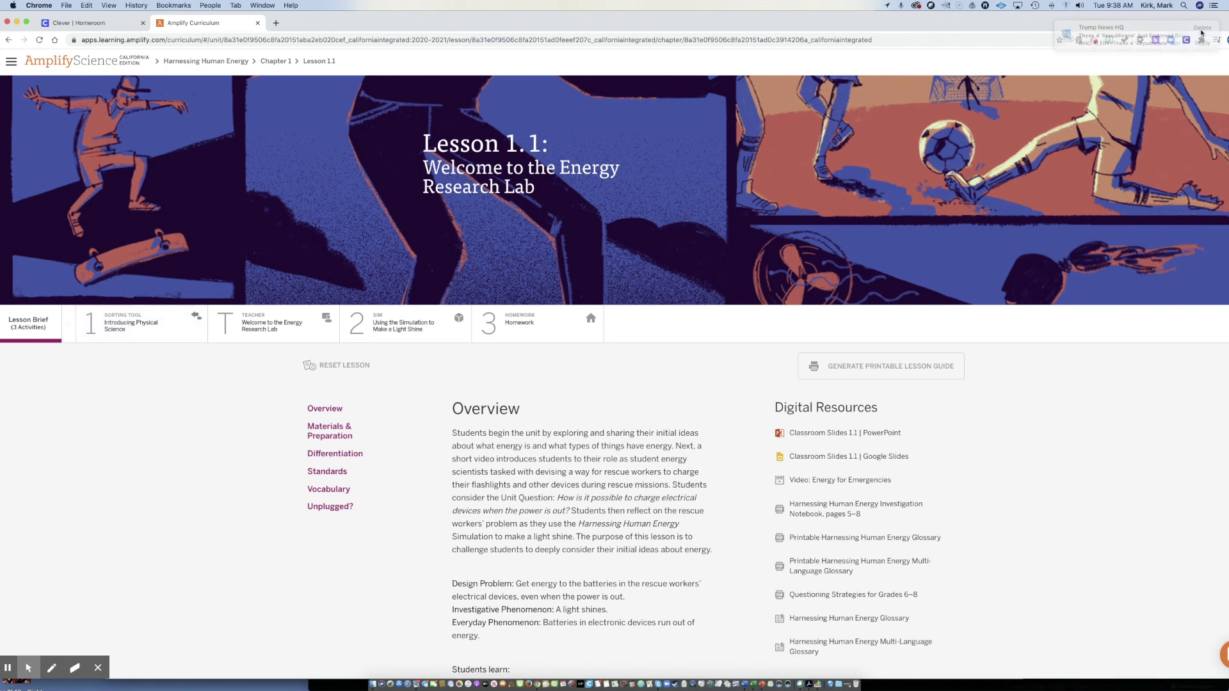
Open the Introducing Physical Science activity and launch the What Has Energy? Sorting Tool.
click(102, 337)
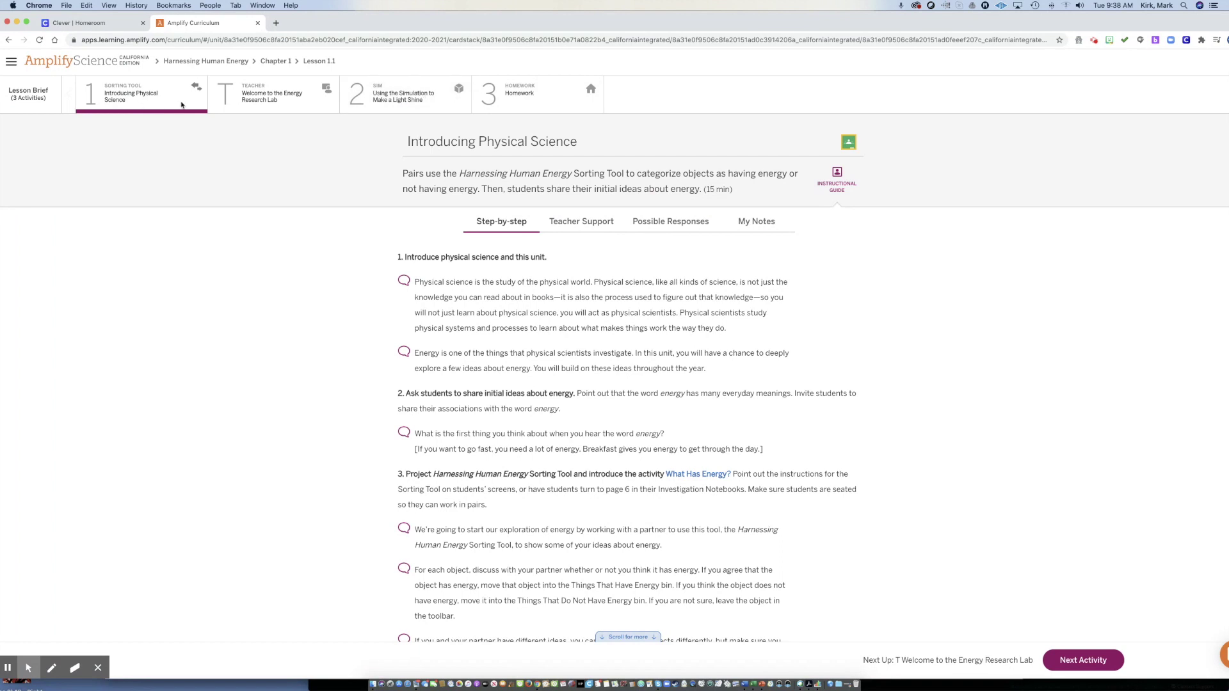
click(837, 179)
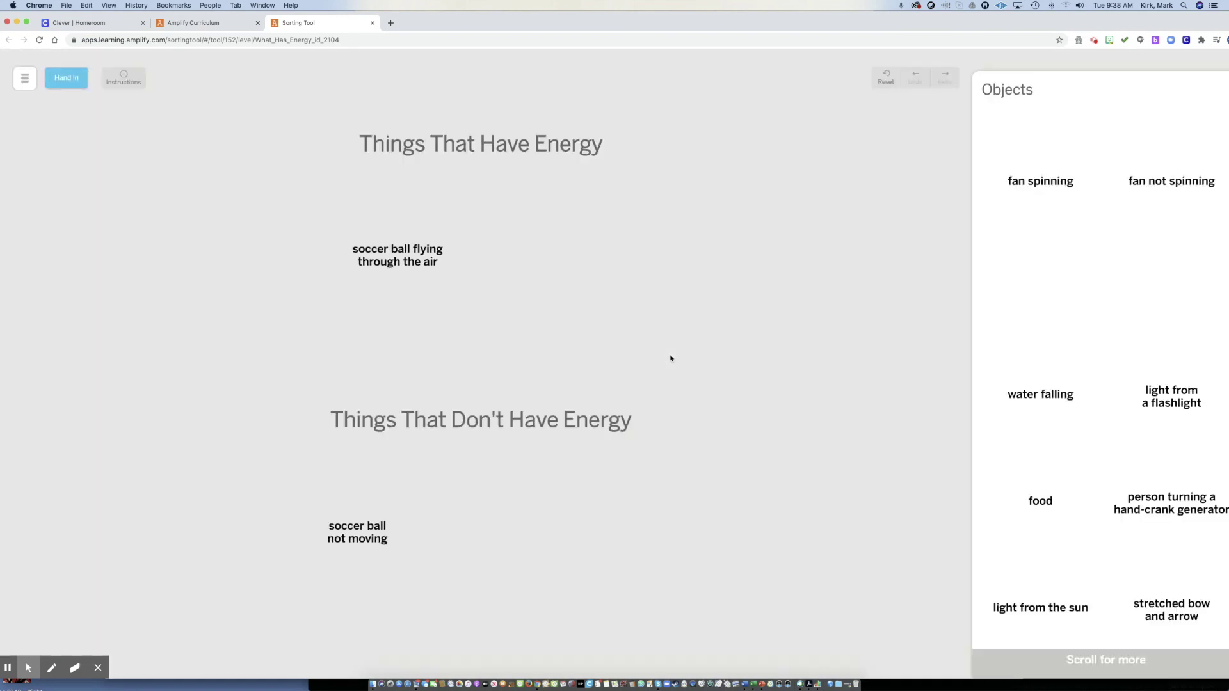
Reset the earlier sort, then put fan spinning under Has Energy and fan not spinning under Doesn't.
click(883, 78)
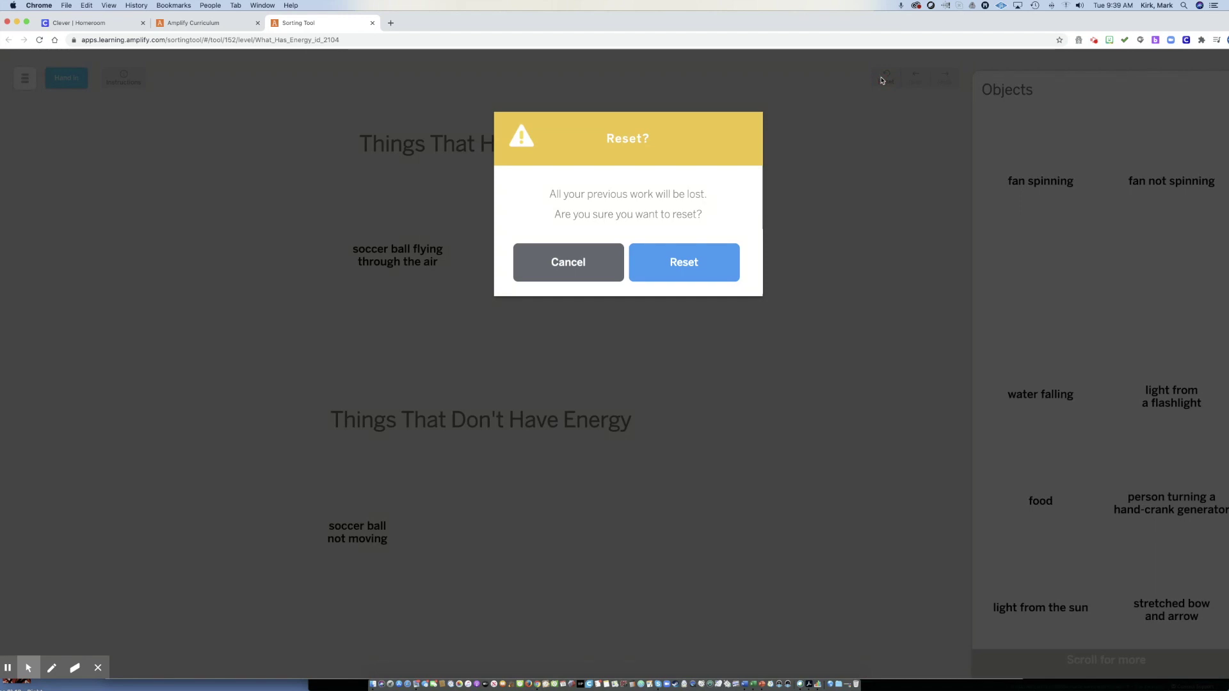
click(687, 265)
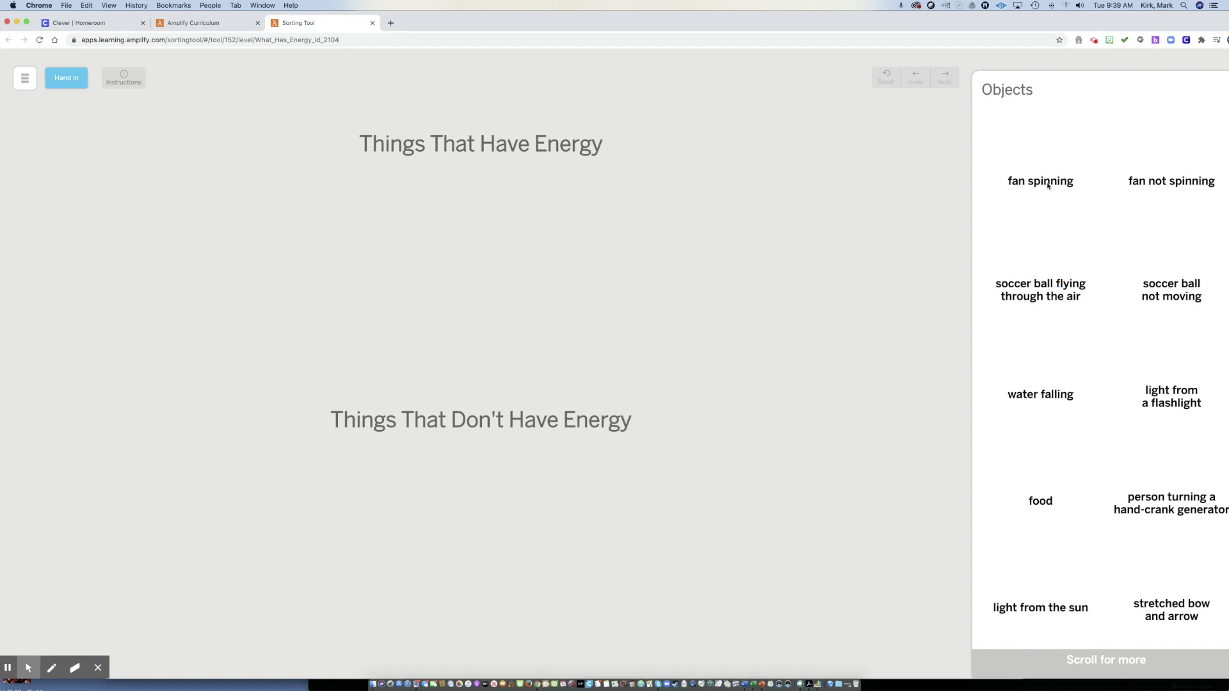
drag(1038, 149, 387, 202)
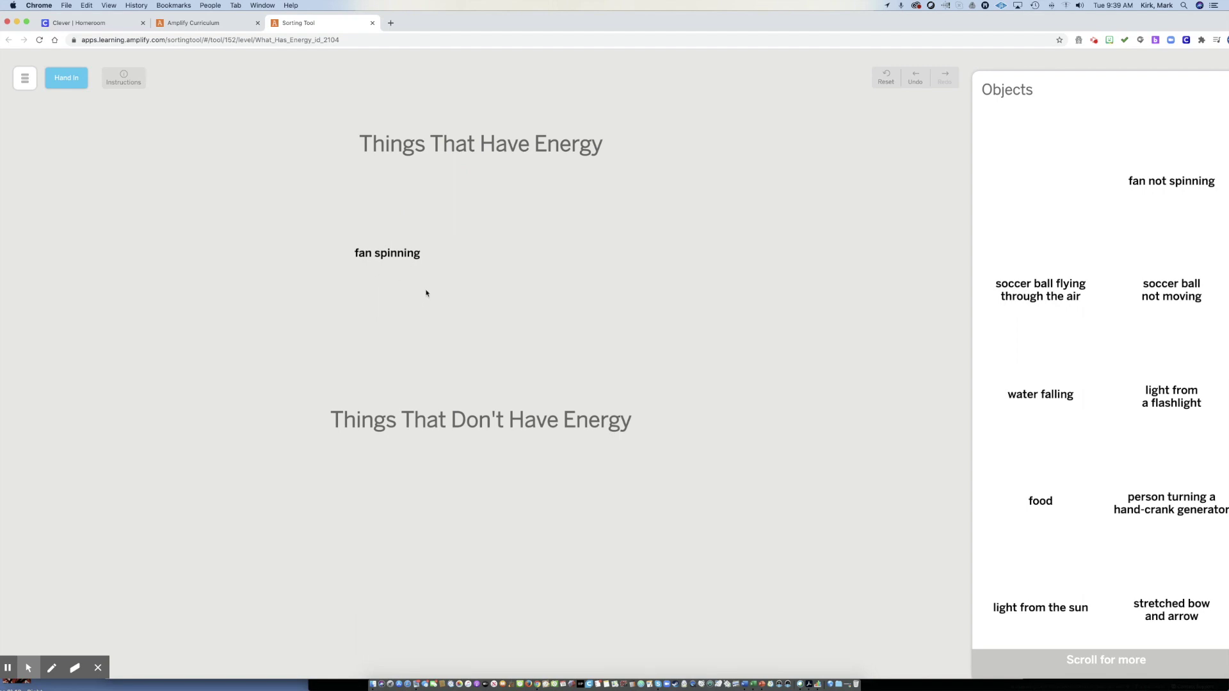
drag(1163, 154, 380, 479)
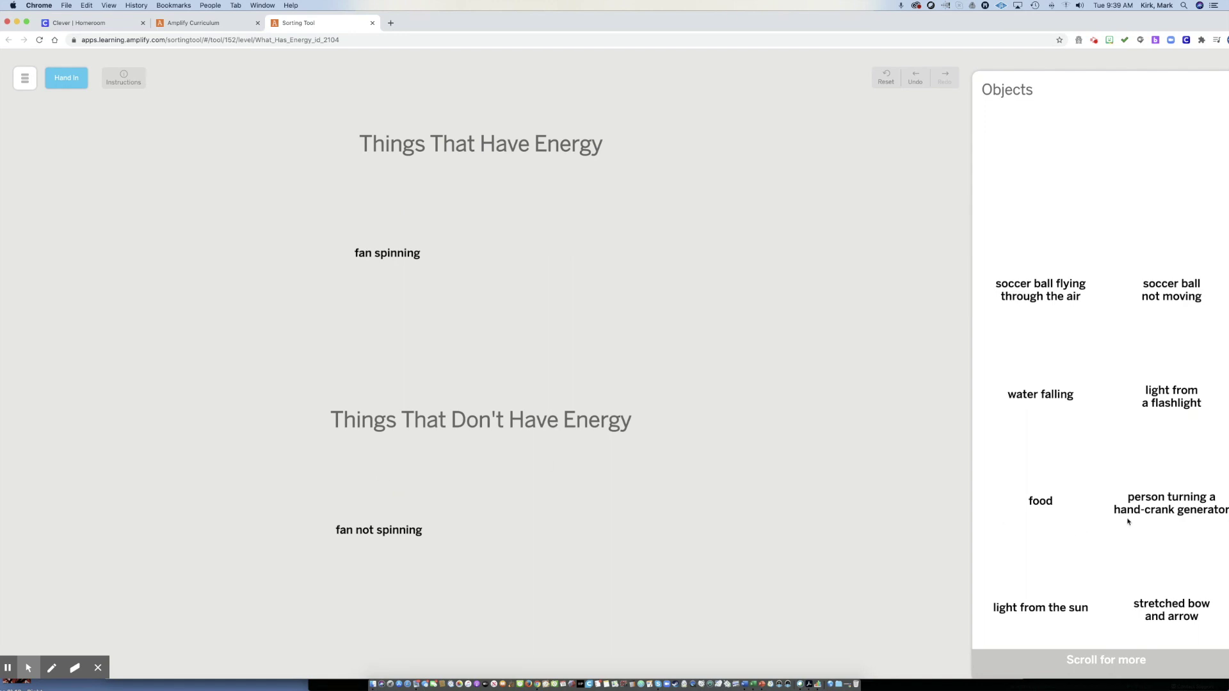
Hand in the What Has Energy? sort and return to the Amplify Curriculum lesson page.
scroll(1128, 522, down, 5)
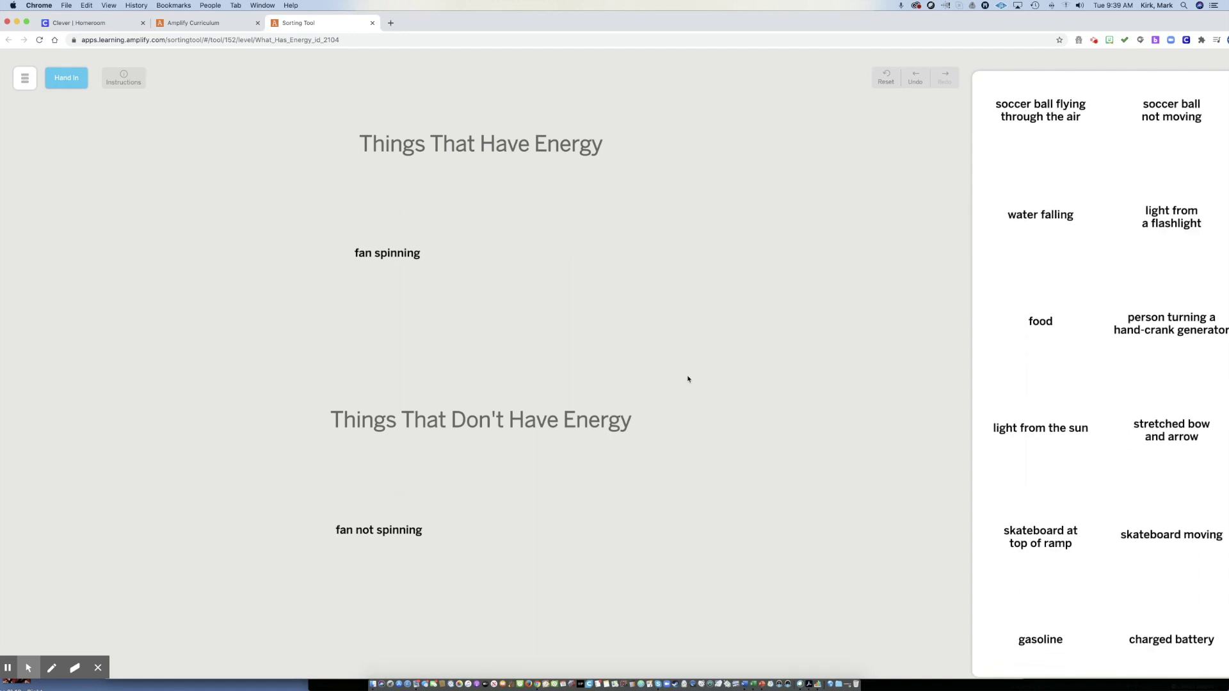
scroll(1098, 236, up, 5)
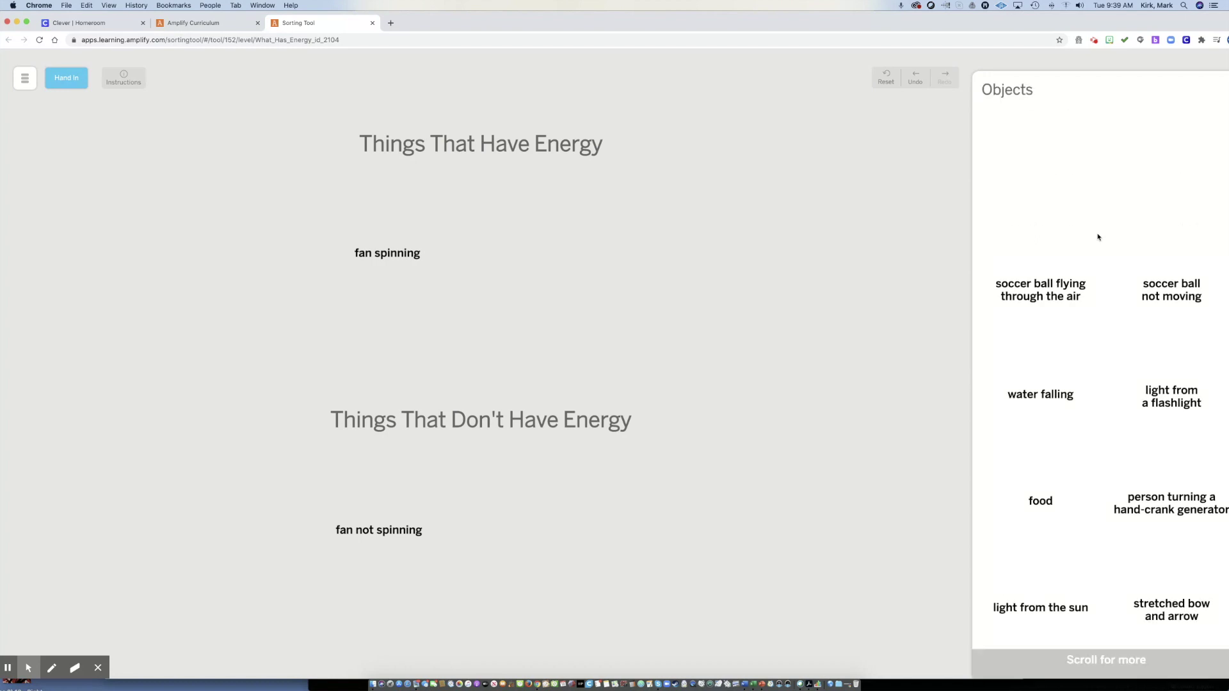
scroll(1094, 455, down, 5)
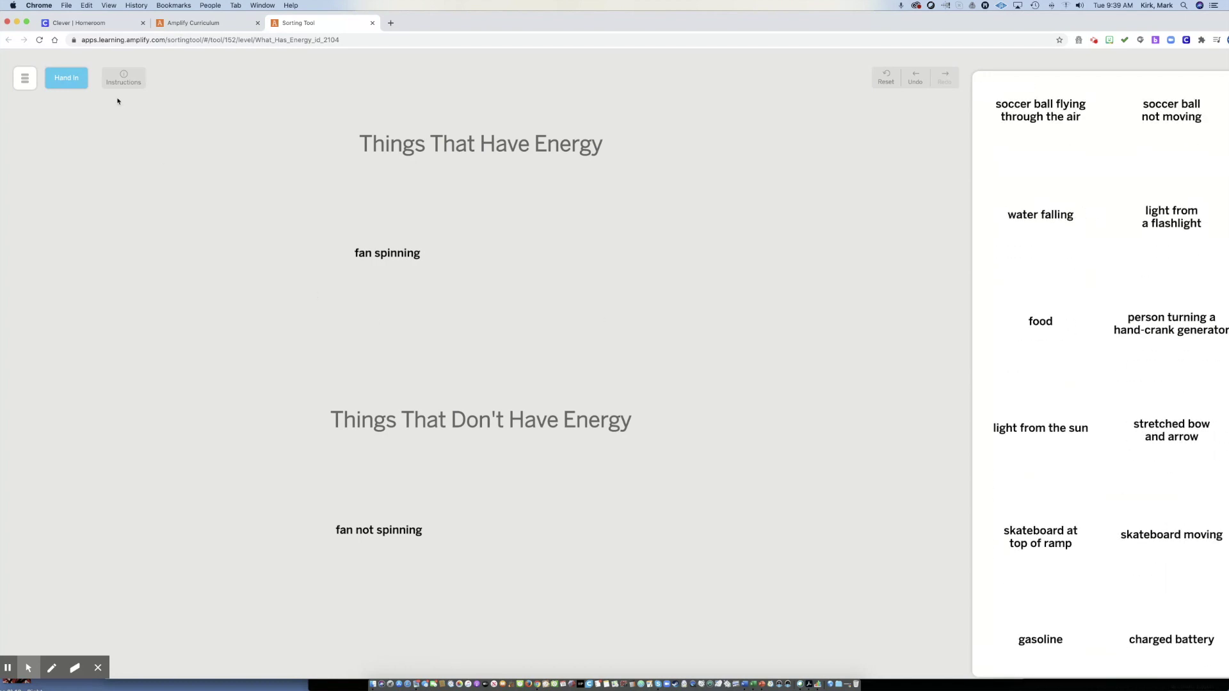
click(66, 80)
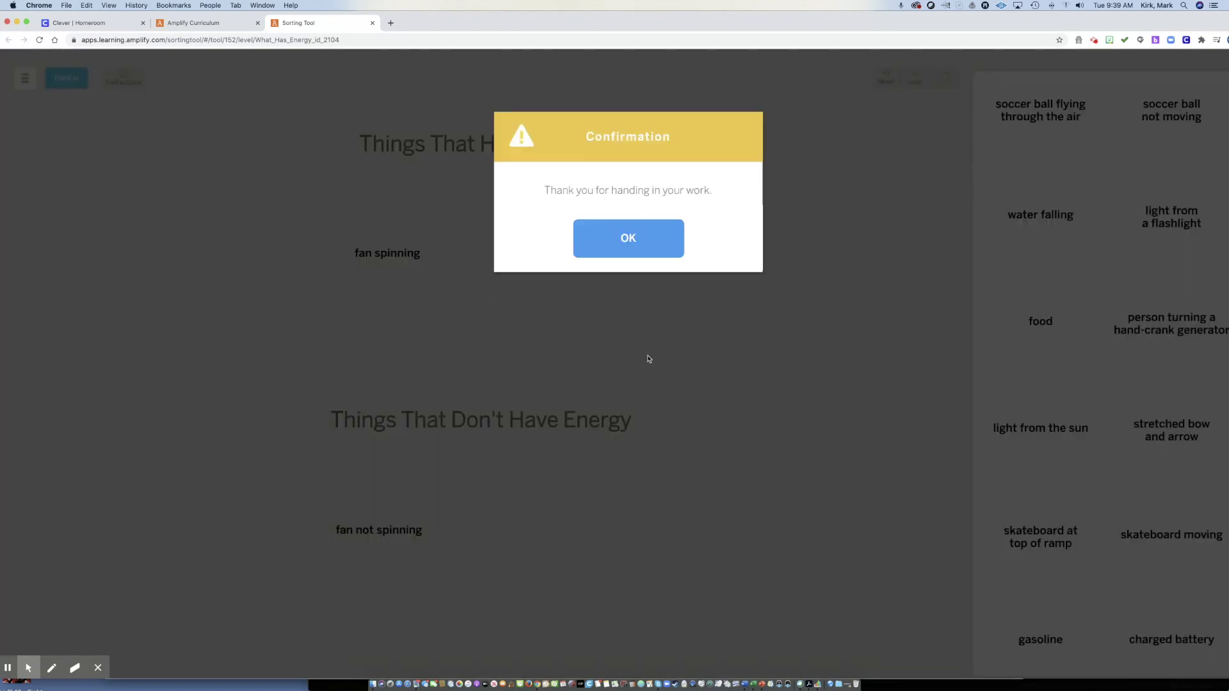
click(645, 247)
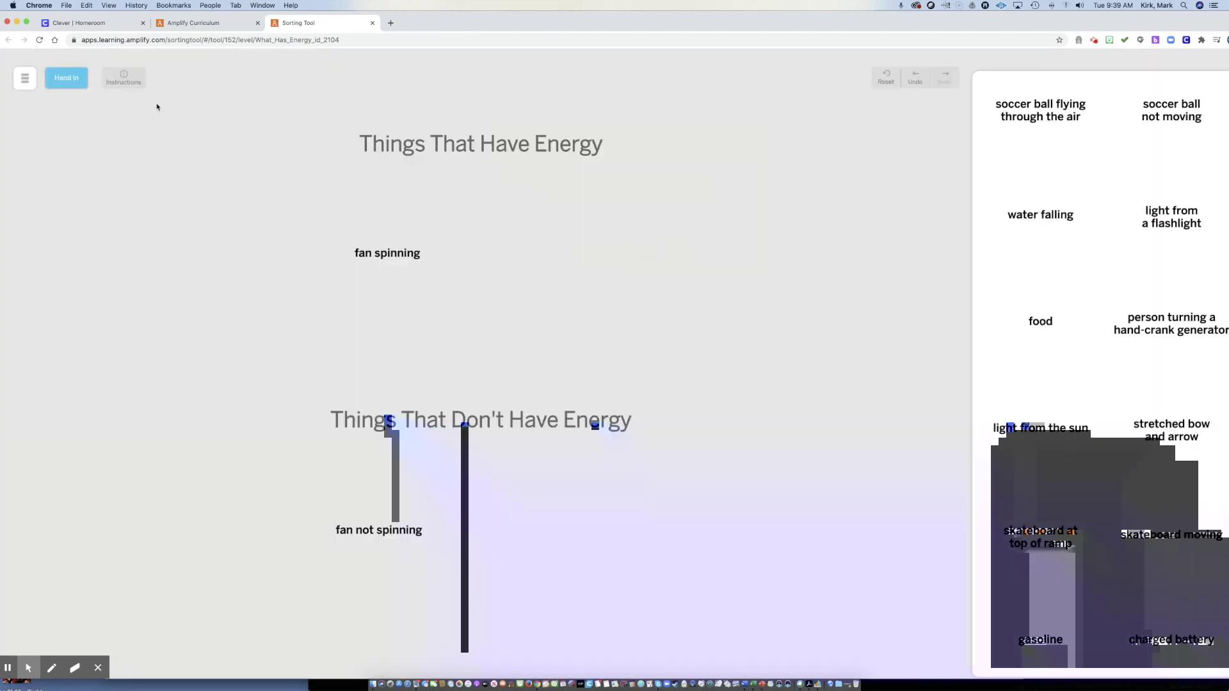
click(211, 26)
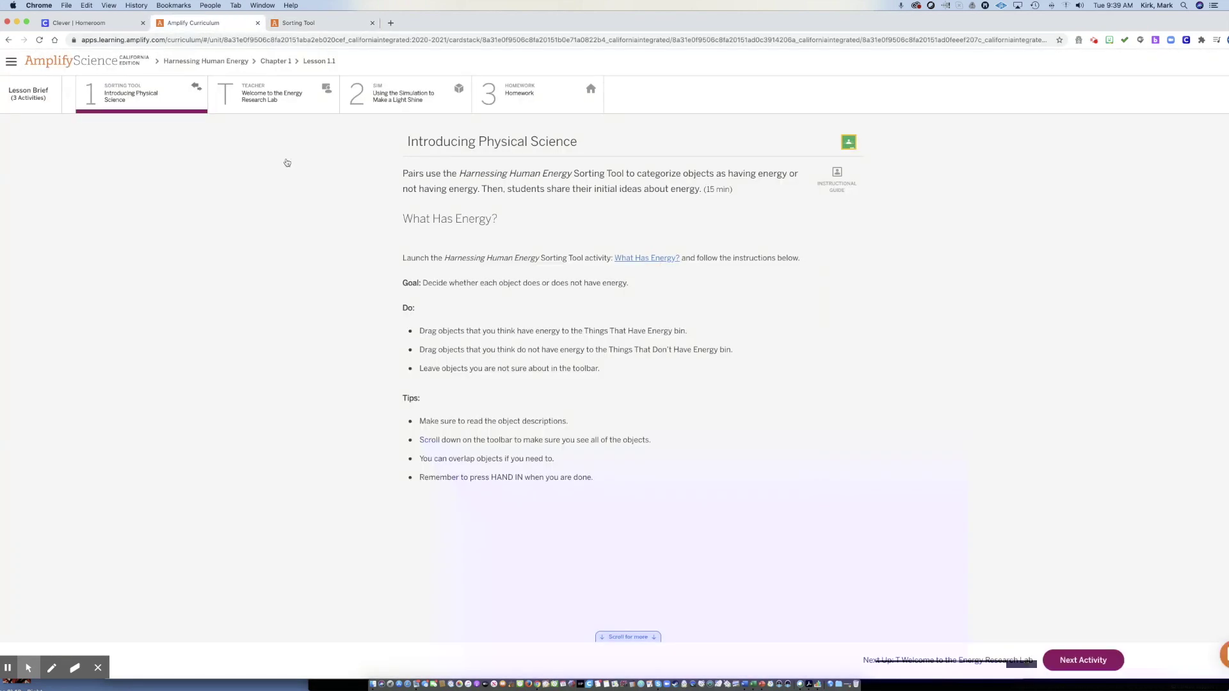
Open Using the Simulation to Make a Light Shine and launch the Harnessing Human Energy Simulation.
scroll(388, 390, down, 1)
scroll(389, 390, up, 1)
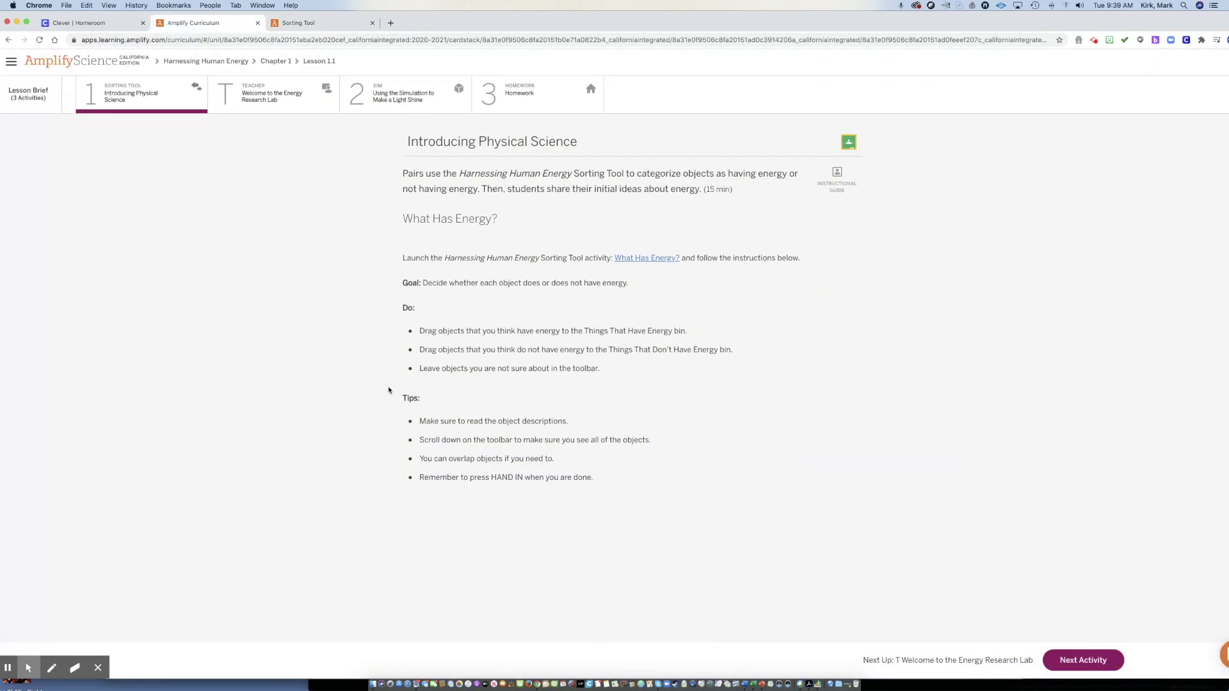
click(422, 108)
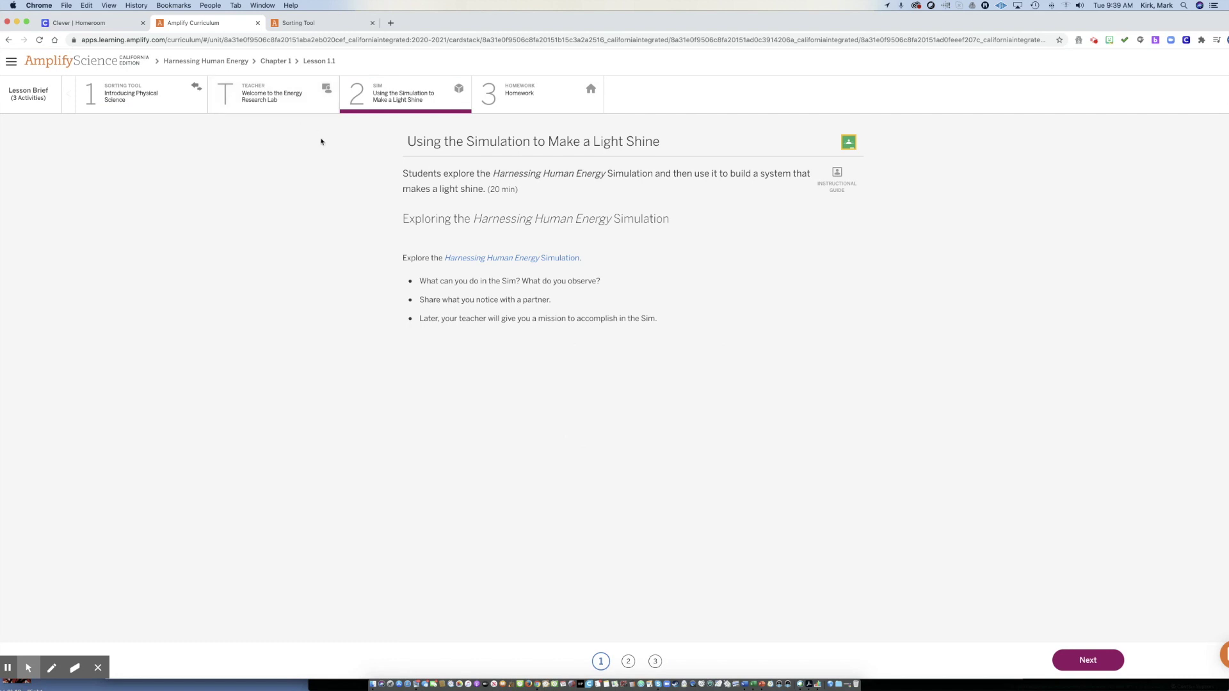
click(400, 101)
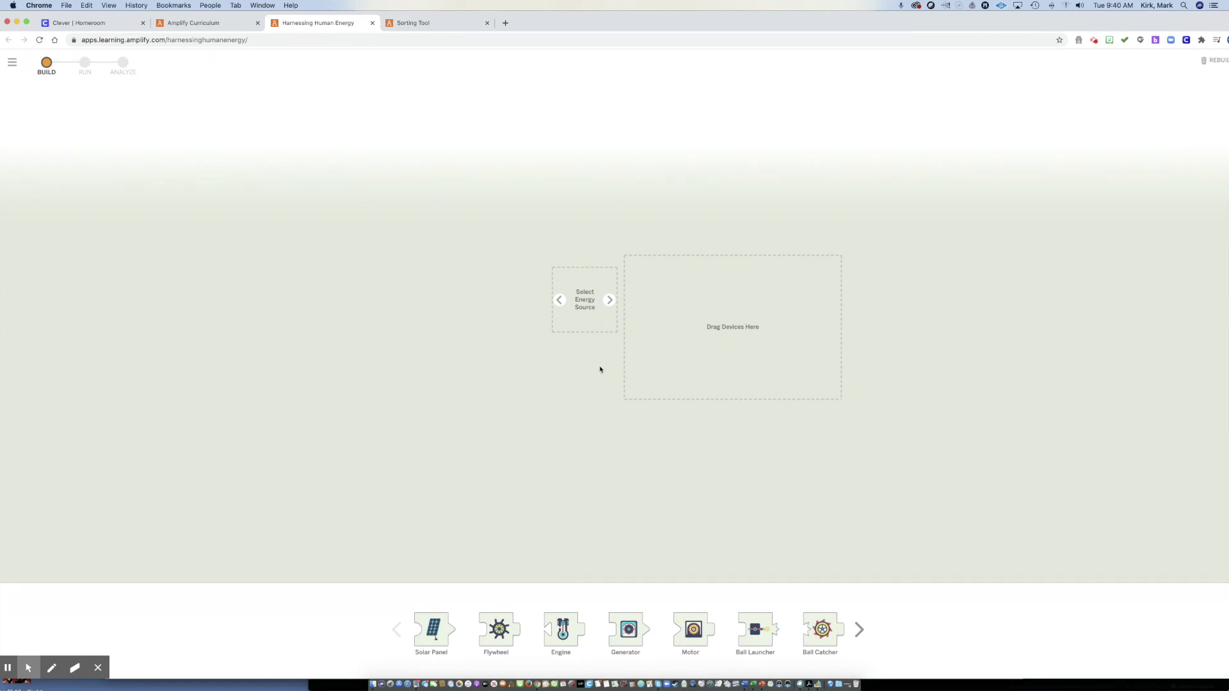
Cycle through the energy source options and settle on Wind.
click(610, 301)
click(609, 301)
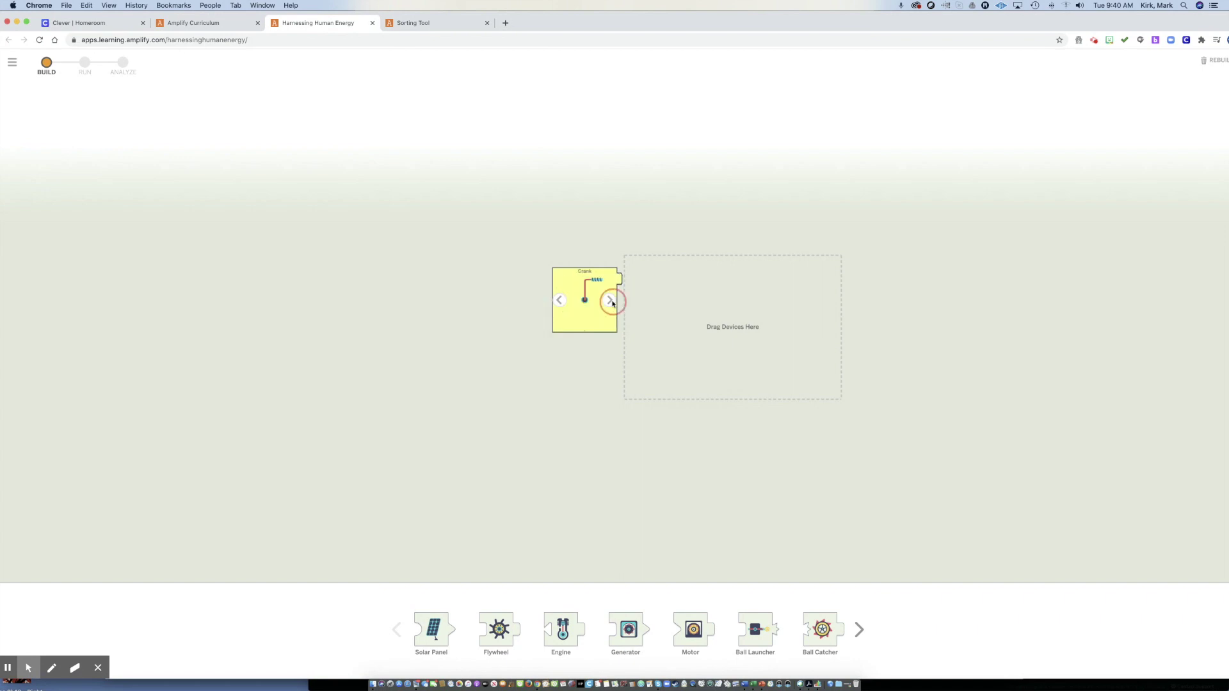
click(611, 302)
click(611, 301)
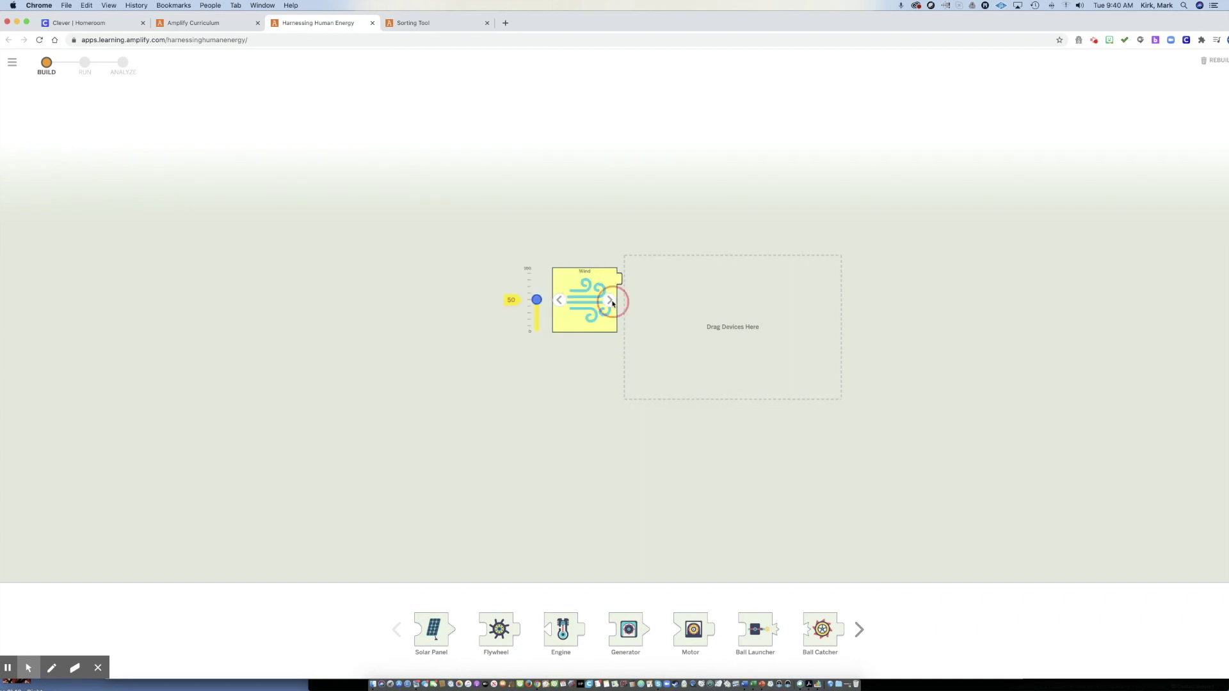
click(558, 303)
Chain a Flywheel, then a Generator, then a Music Player after the wind source.
drag(627, 635, 648, 343)
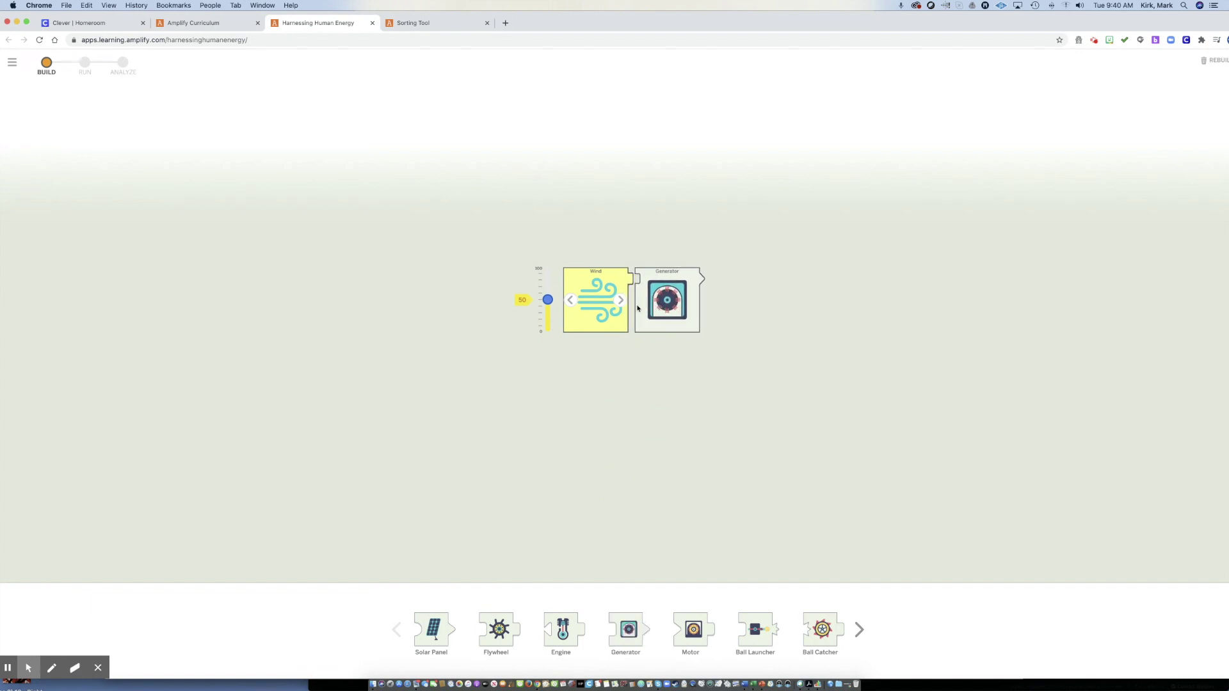
drag(636, 309, 615, 611)
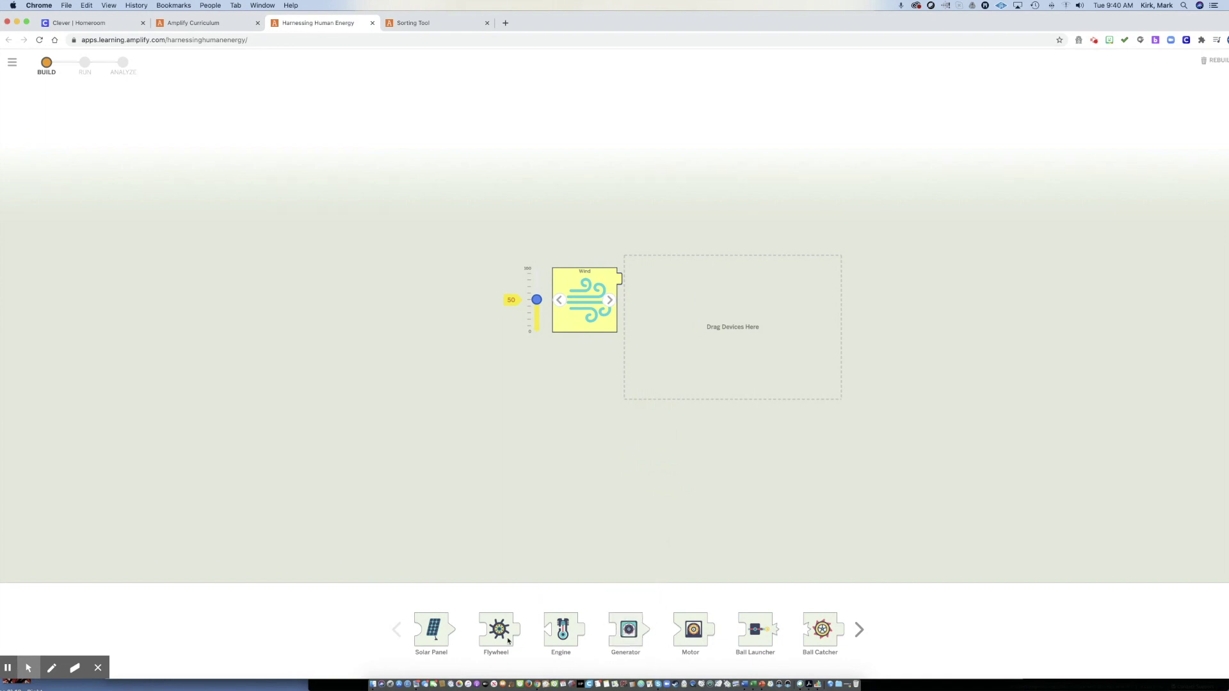
drag(504, 638, 660, 307)
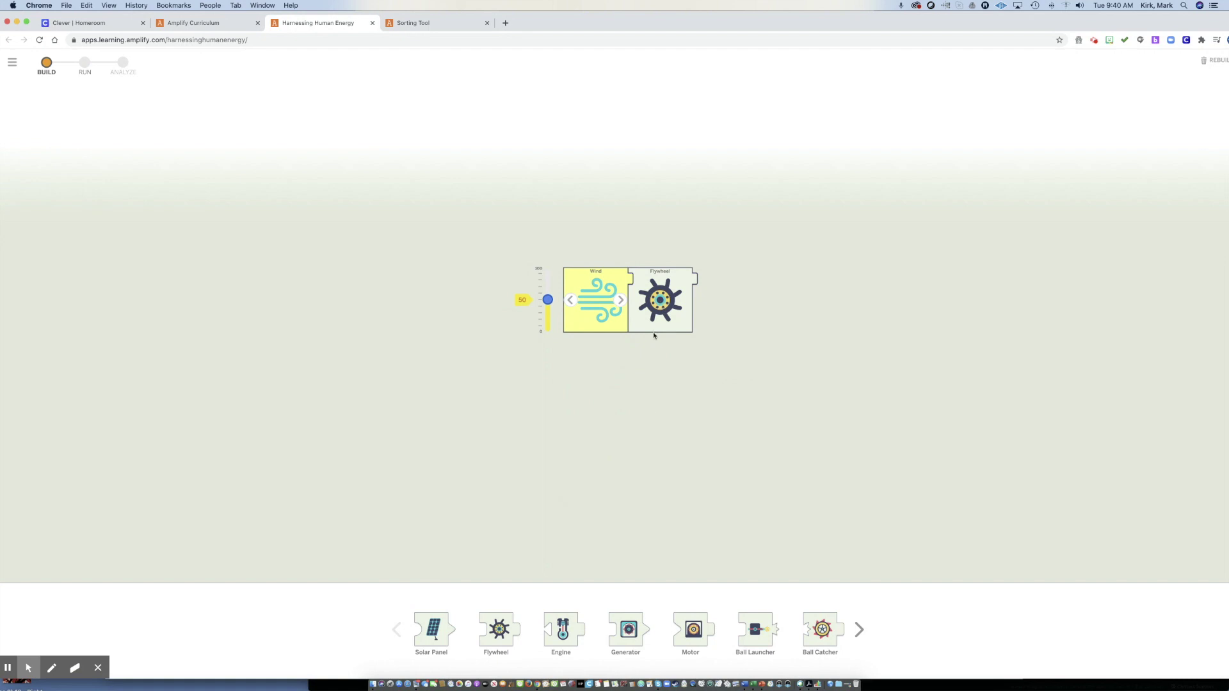
drag(626, 640, 708, 308)
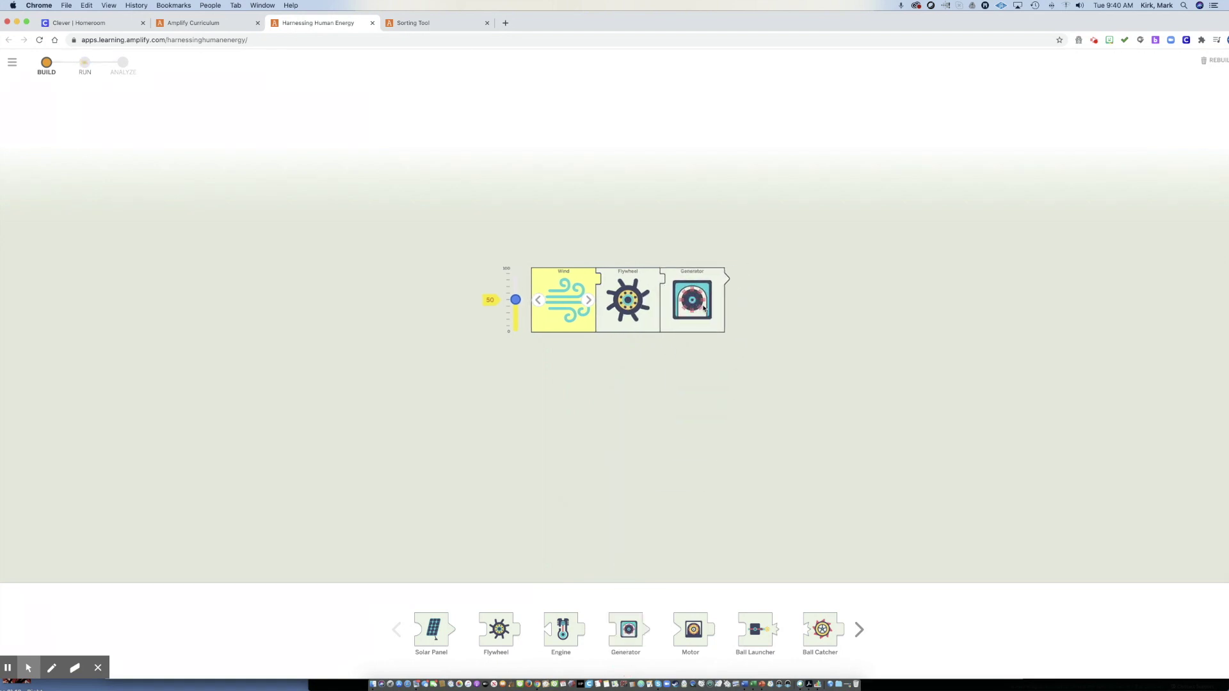
click(858, 631)
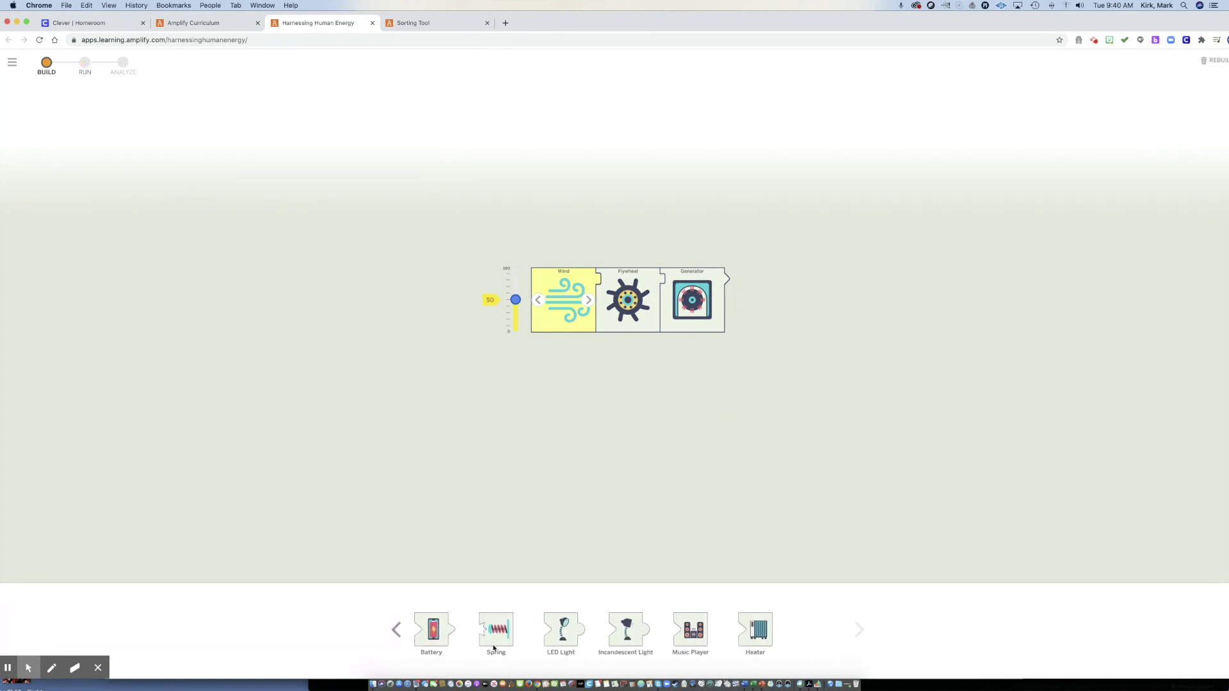
click(396, 631)
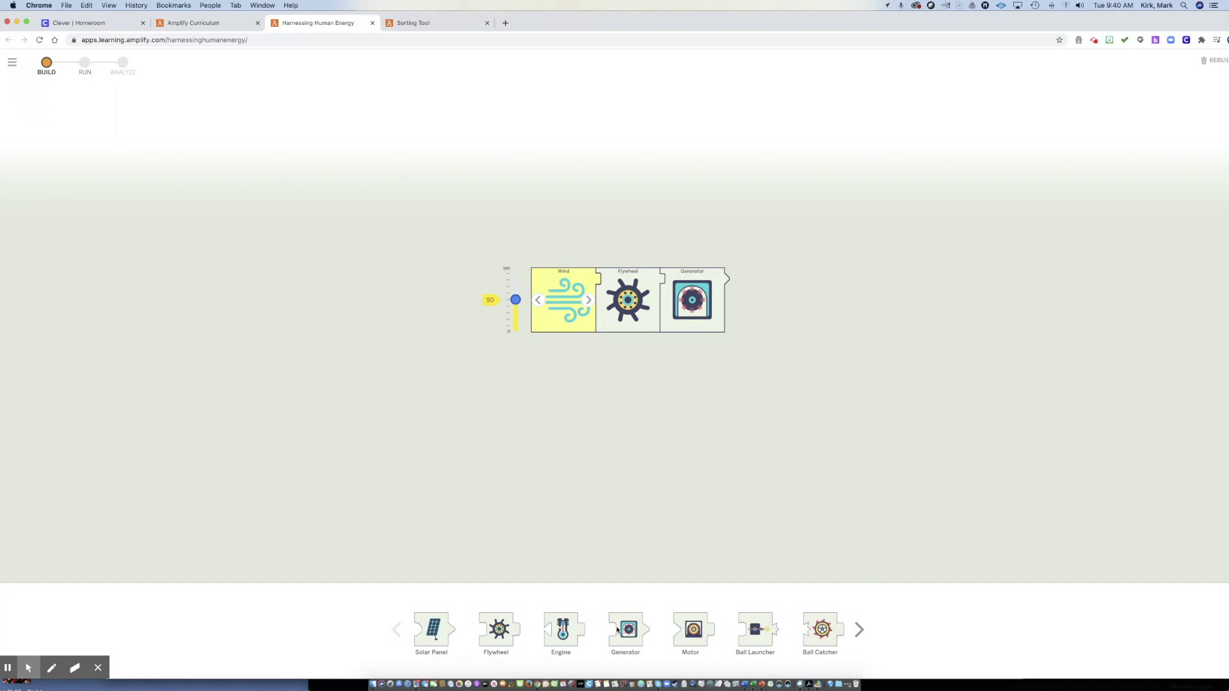
click(396, 635)
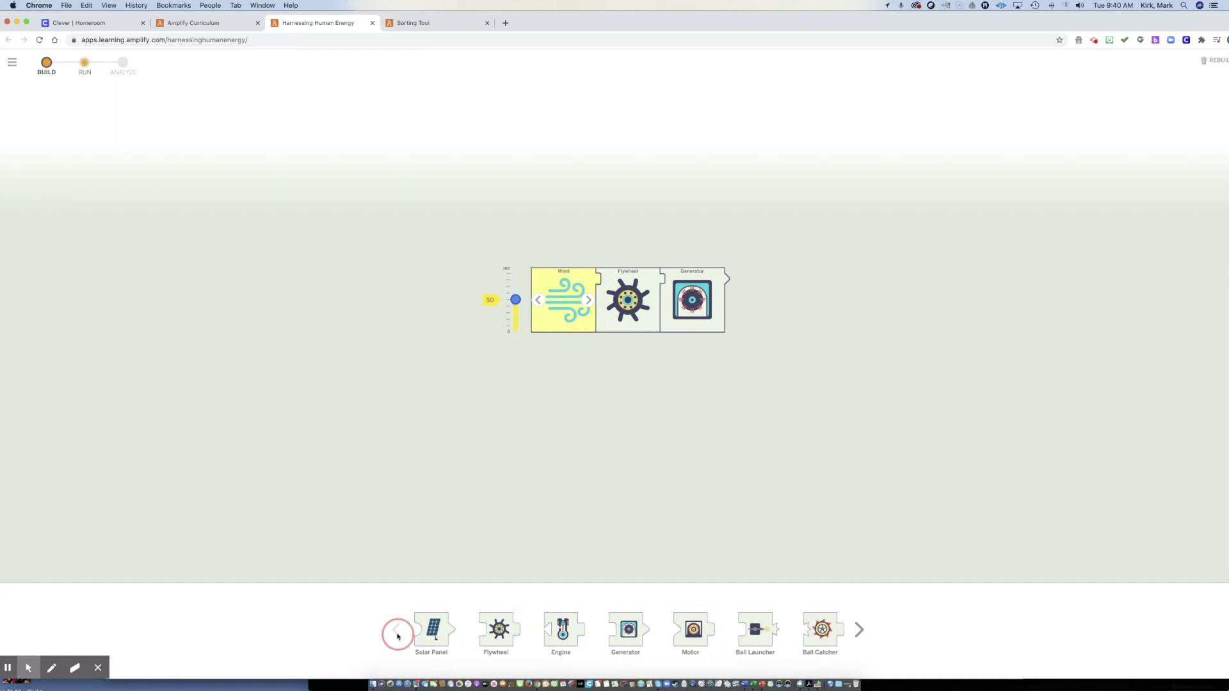
click(858, 631)
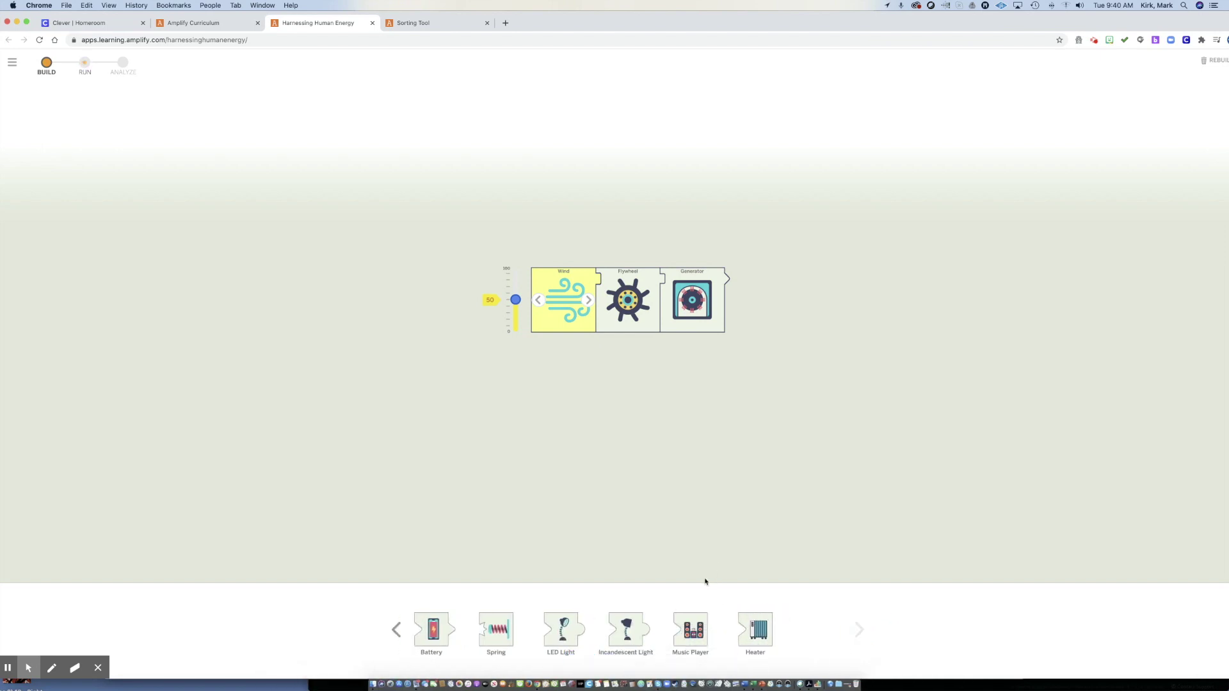
drag(691, 629, 724, 299)
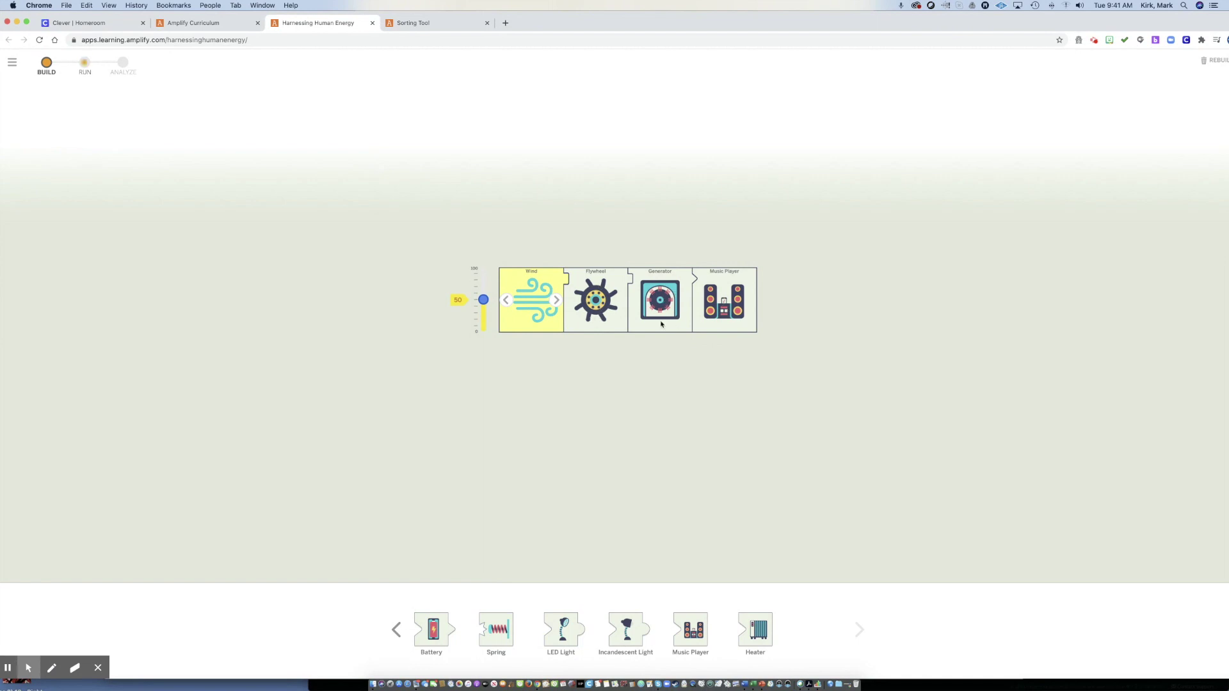
Run the wind-powered music player and replay the Analyze charts: 50 in, 30 thermal, 20 sound.
click(85, 64)
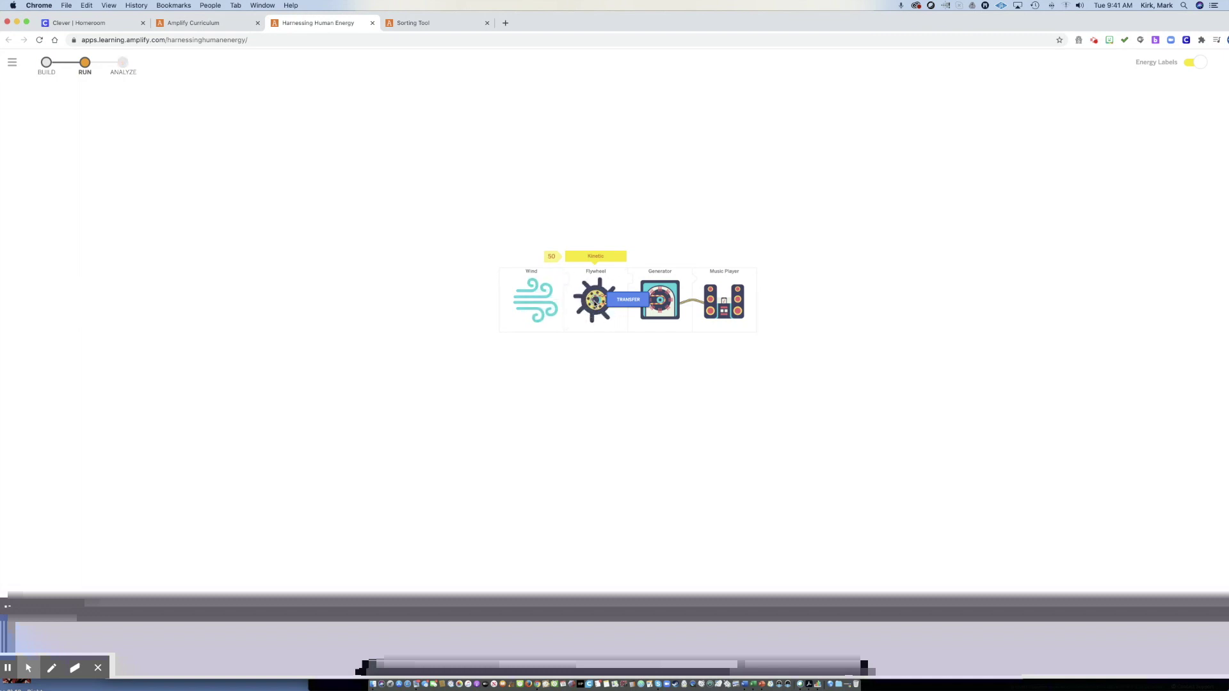
click(612, 300)
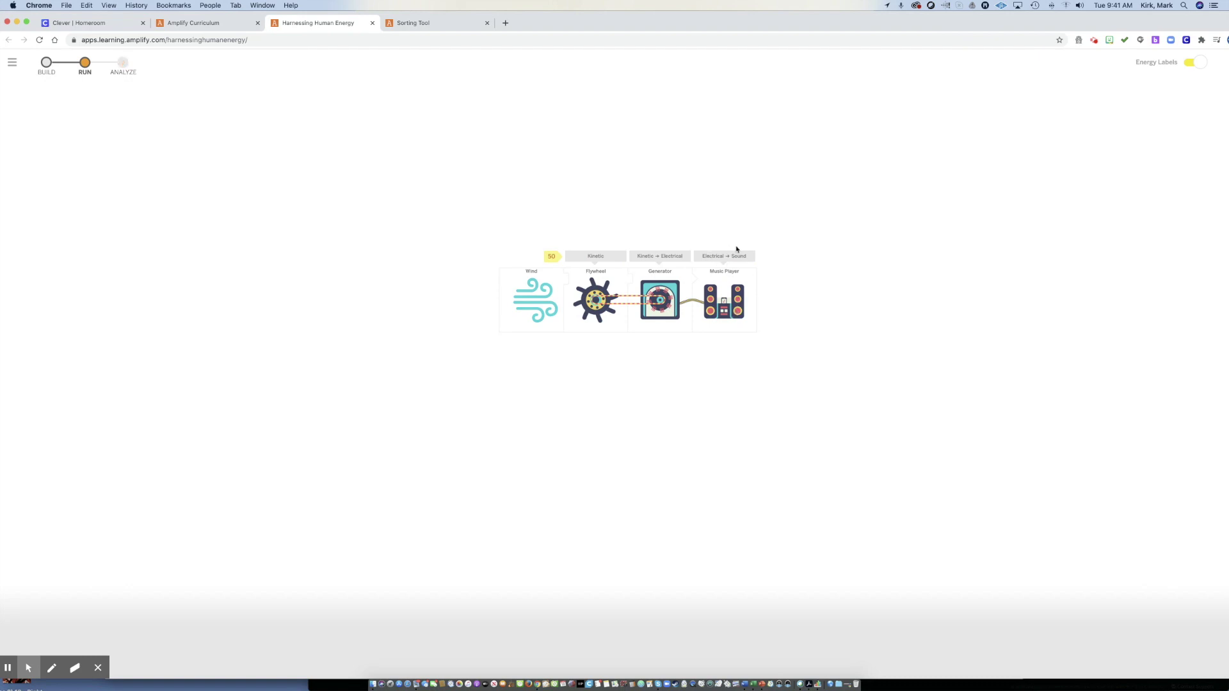
click(124, 63)
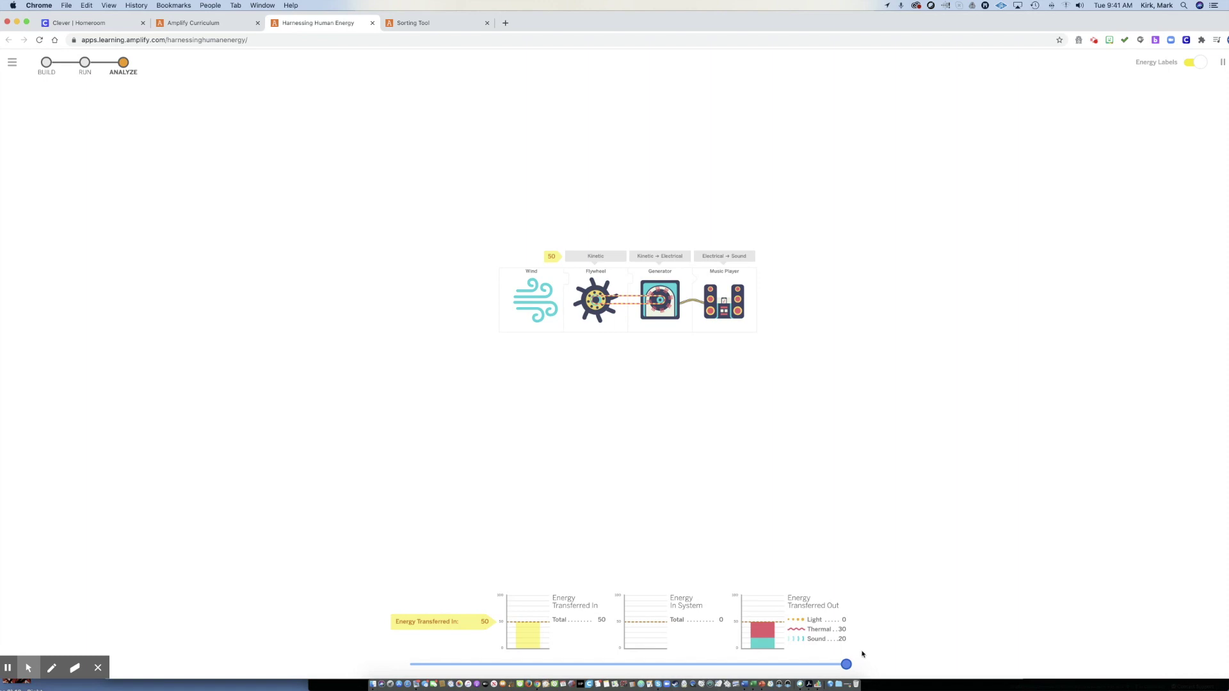
drag(844, 666, 839, 641)
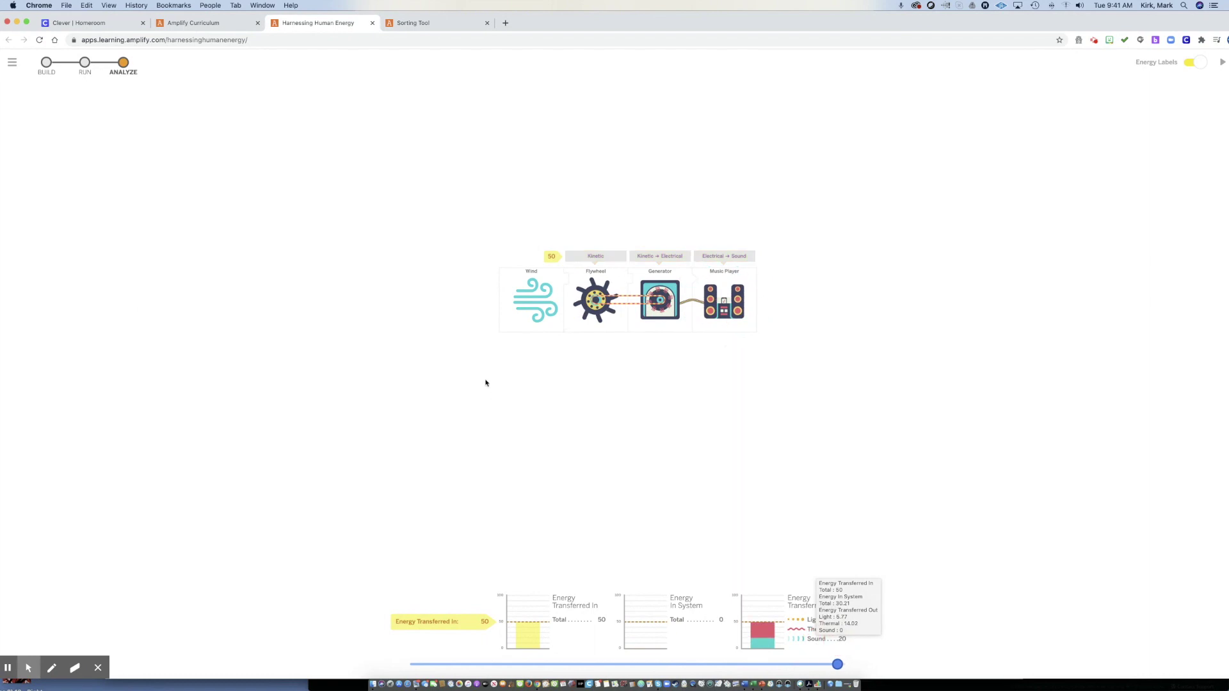
Open the Lesson 1.1 Homework, Reflecting on Energy, and review its questions and 1–5 scale.
click(196, 25)
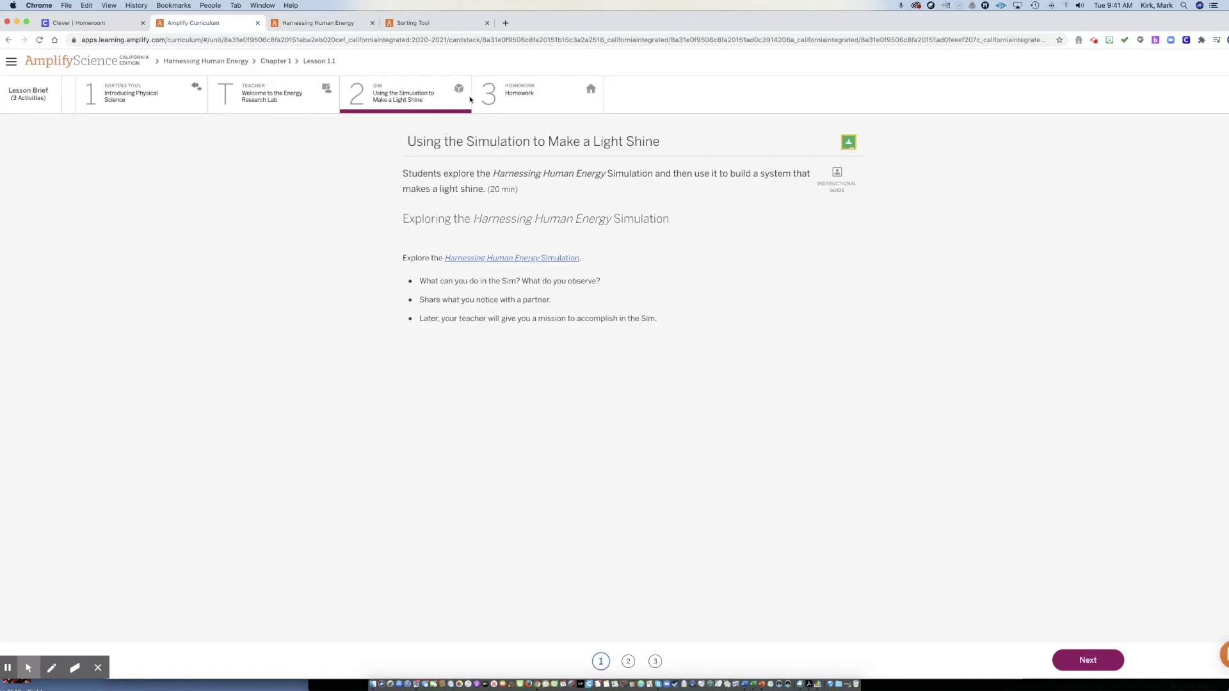
click(544, 97)
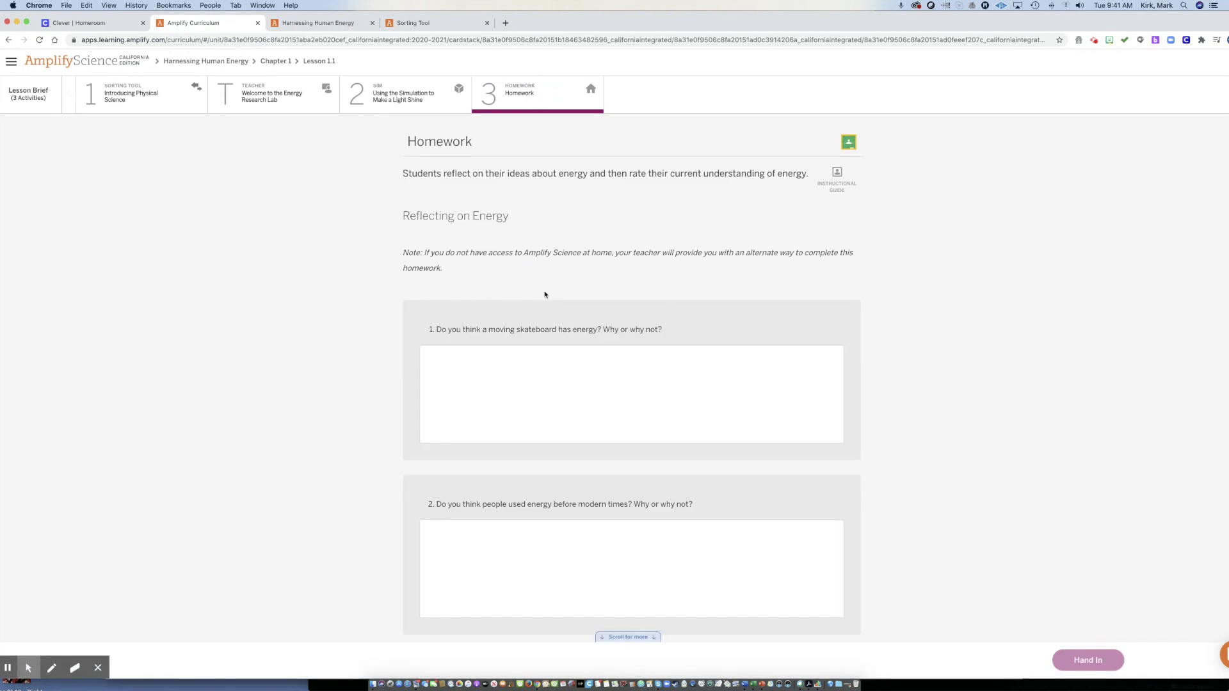
scroll(561, 347, down, 8)
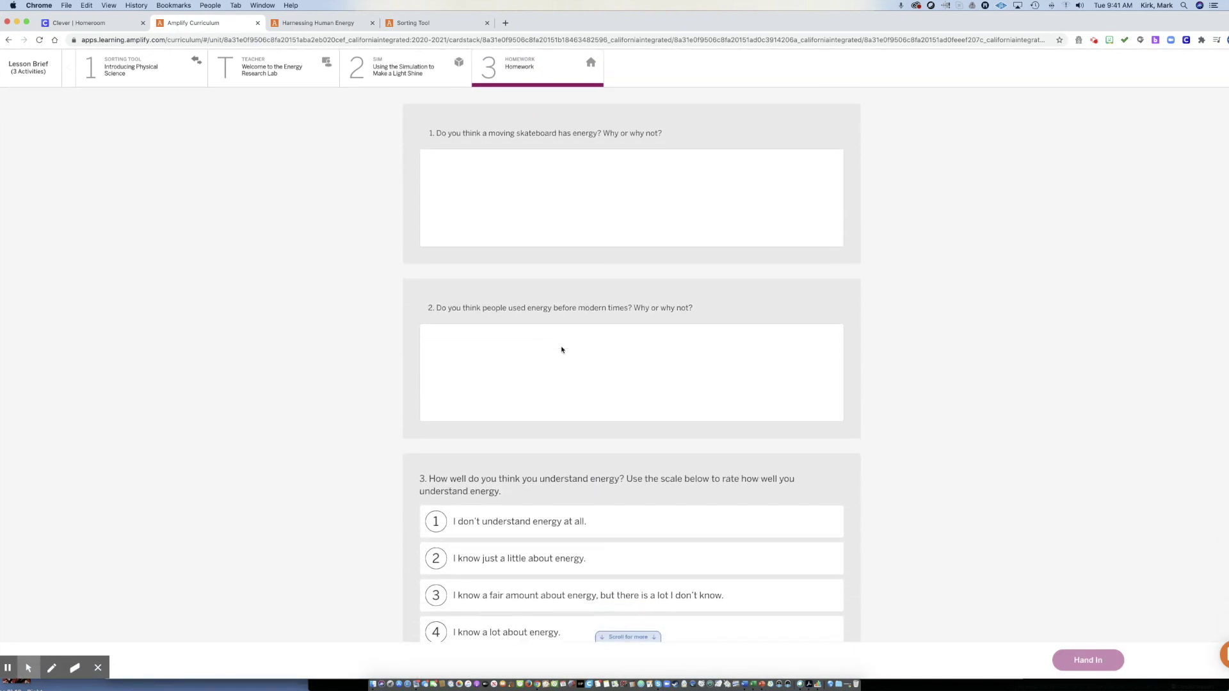
scroll(561, 349, down, 2)
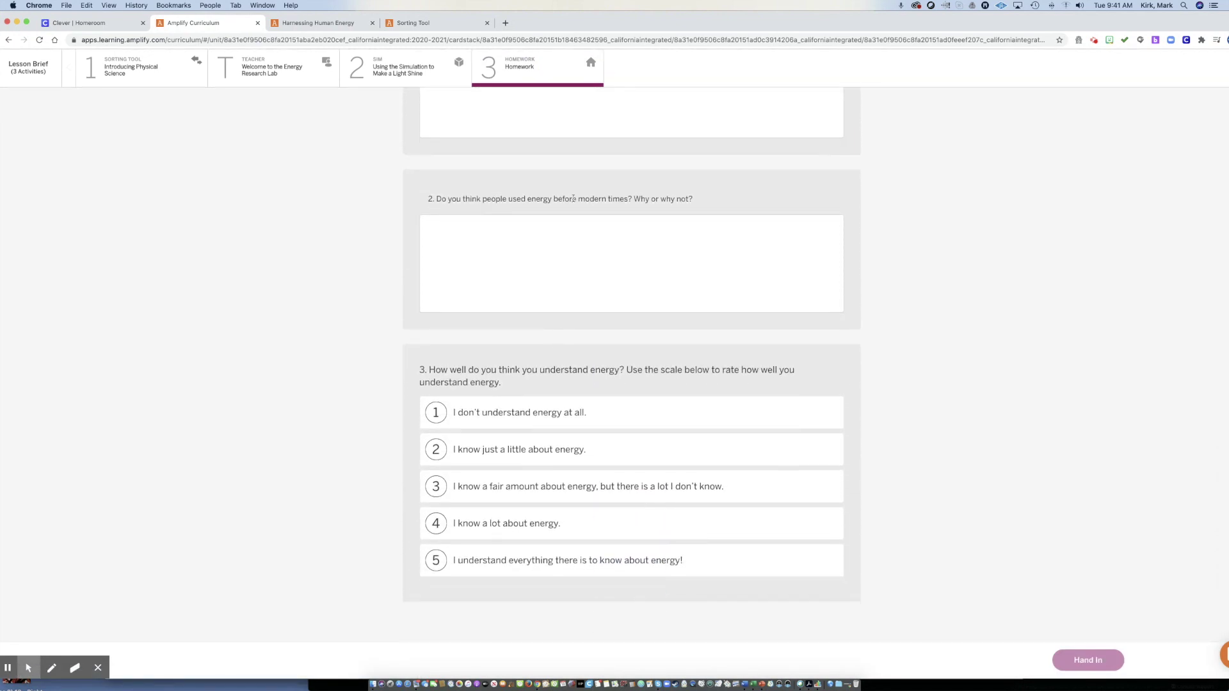
scroll(572, 199, up, 7)
scroll(573, 366, down, 2)
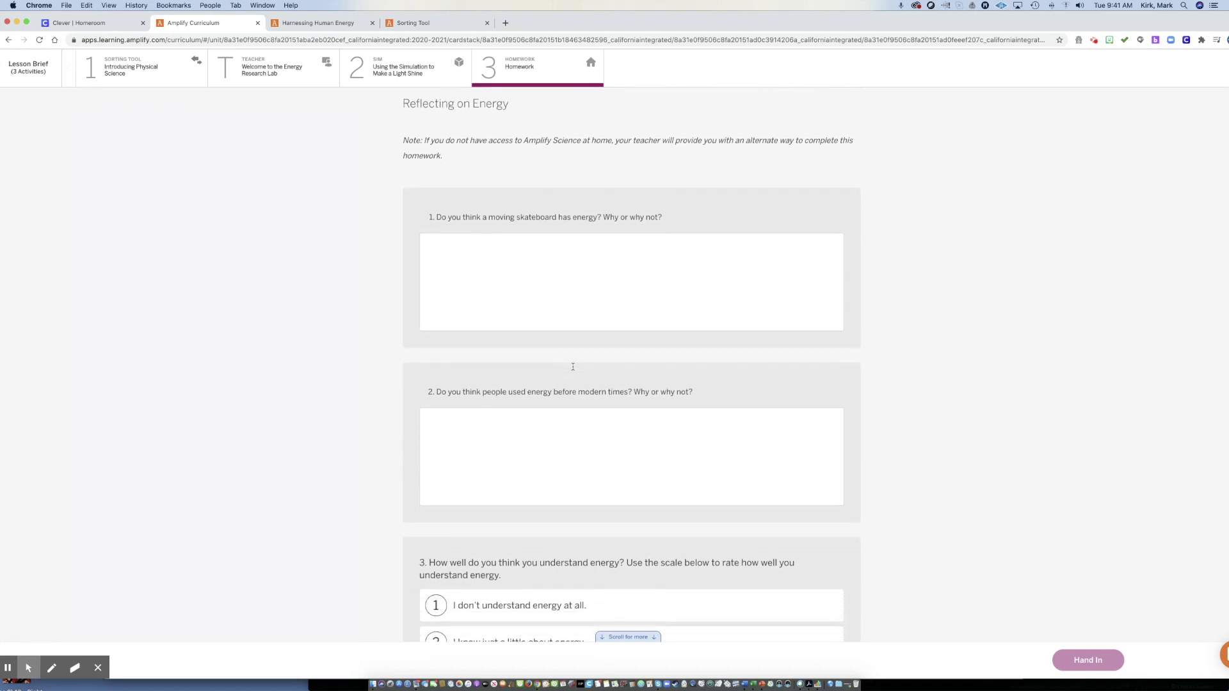
scroll(572, 280, down, 1)
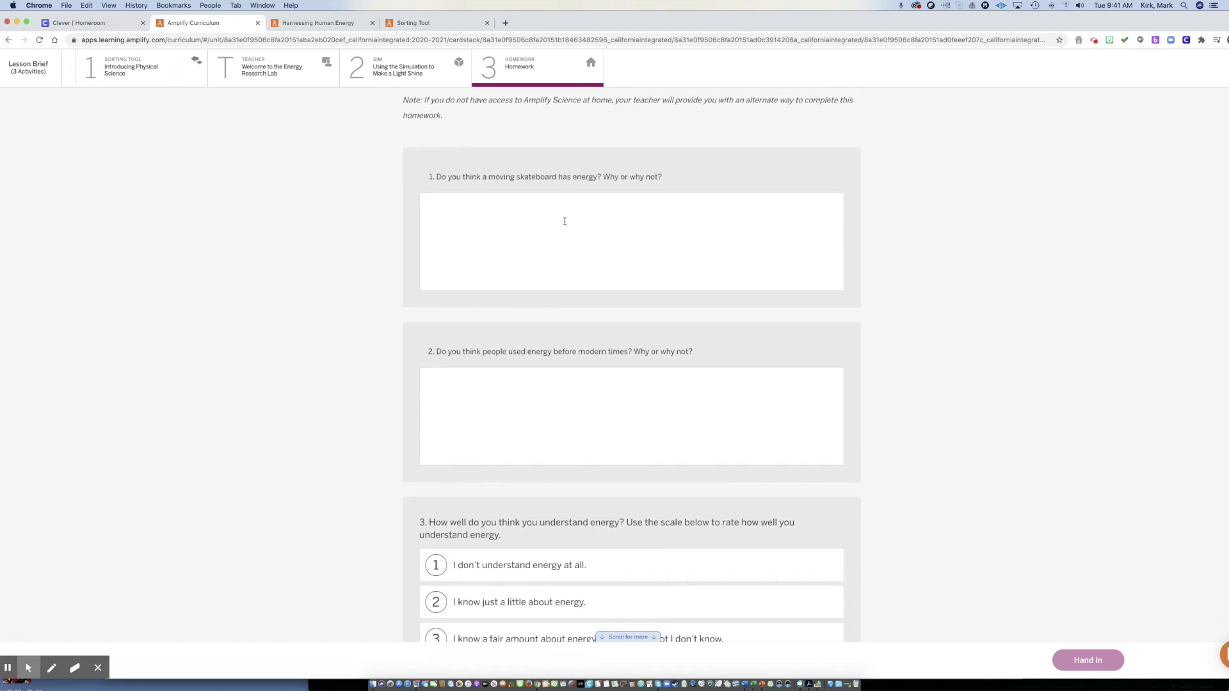
scroll(572, 390, down, 4)
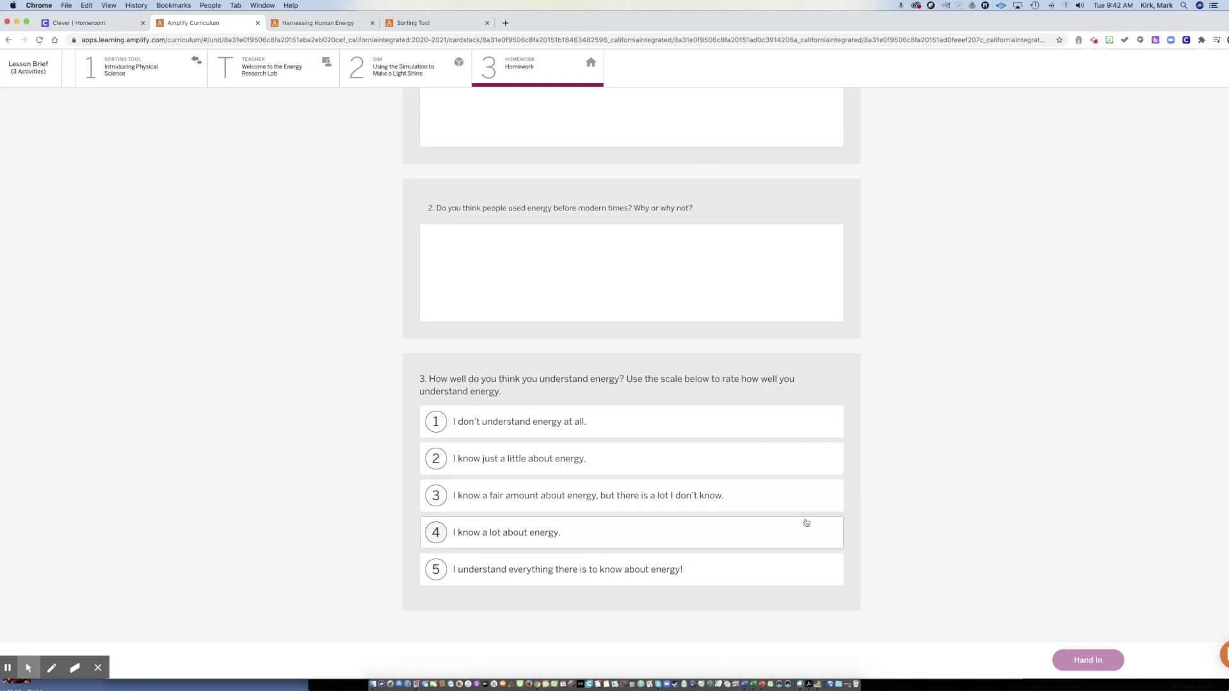
click(1091, 667)
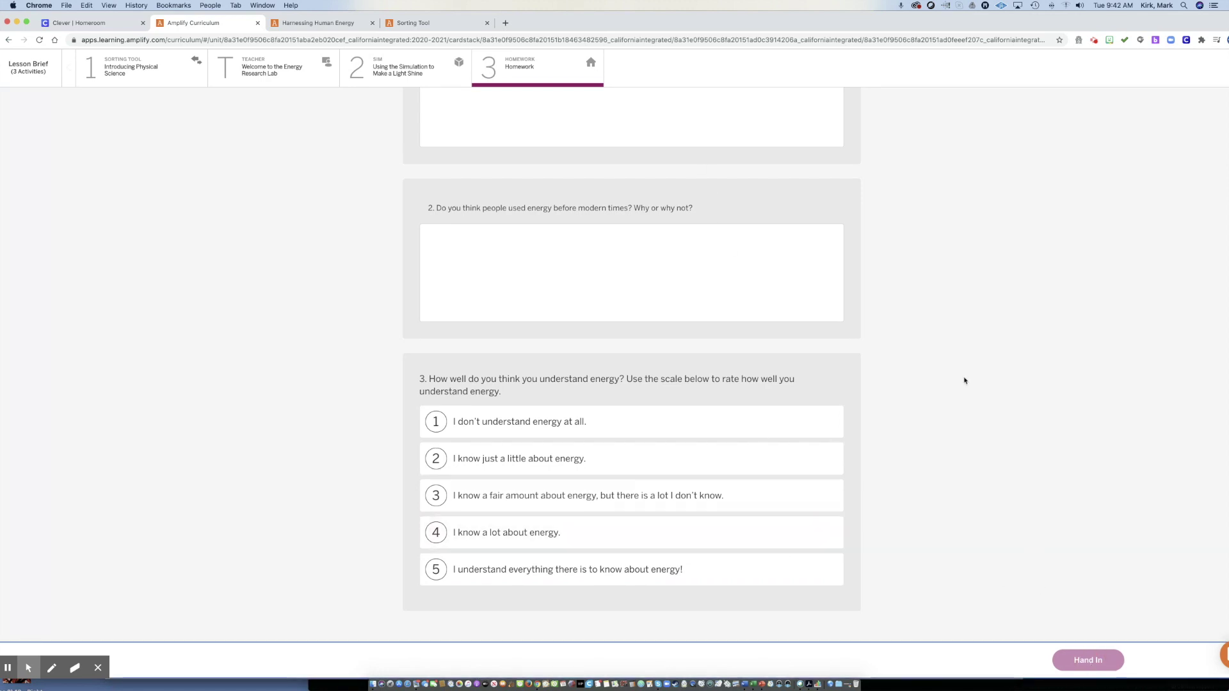
scroll(963, 378, up, 5)
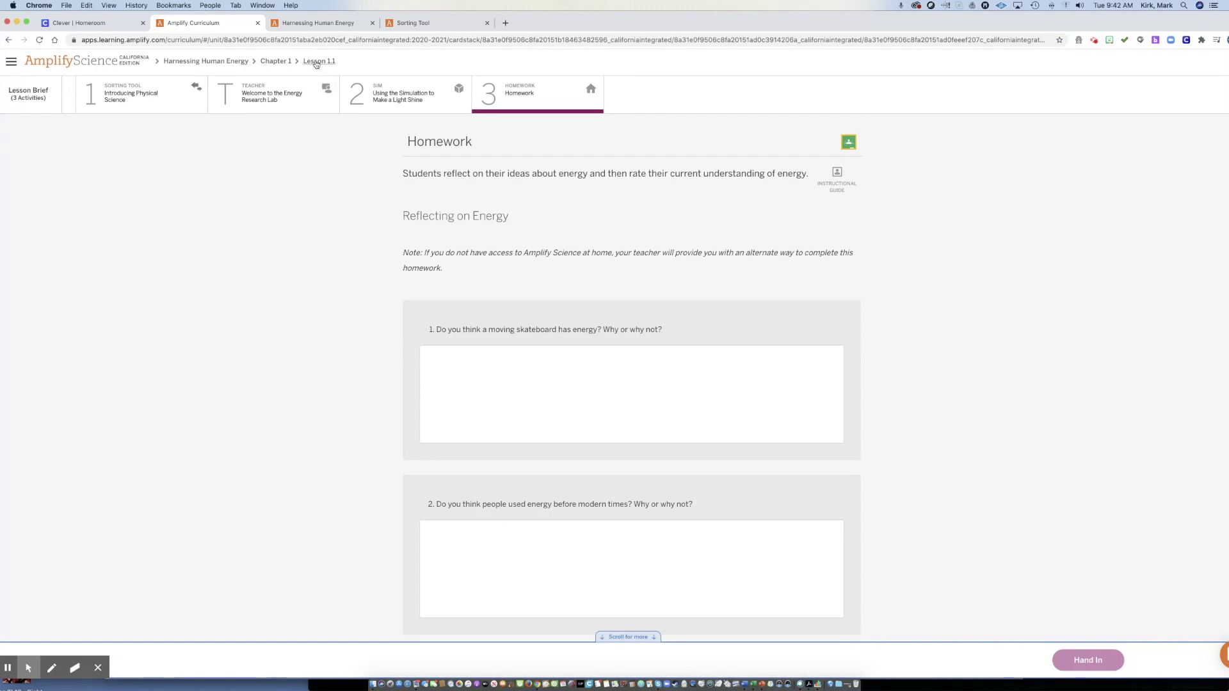
Go back to Chapter 1 and open Lesson 1.2 Investigating Energy Claims.
click(281, 60)
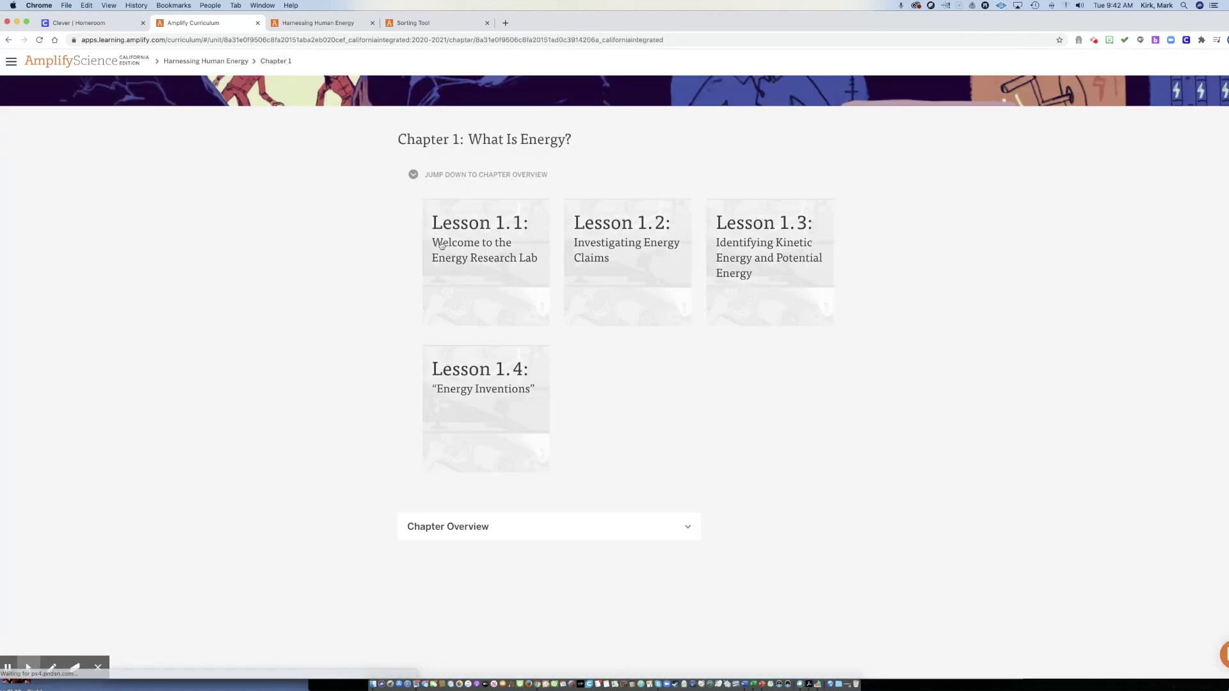
click(598, 250)
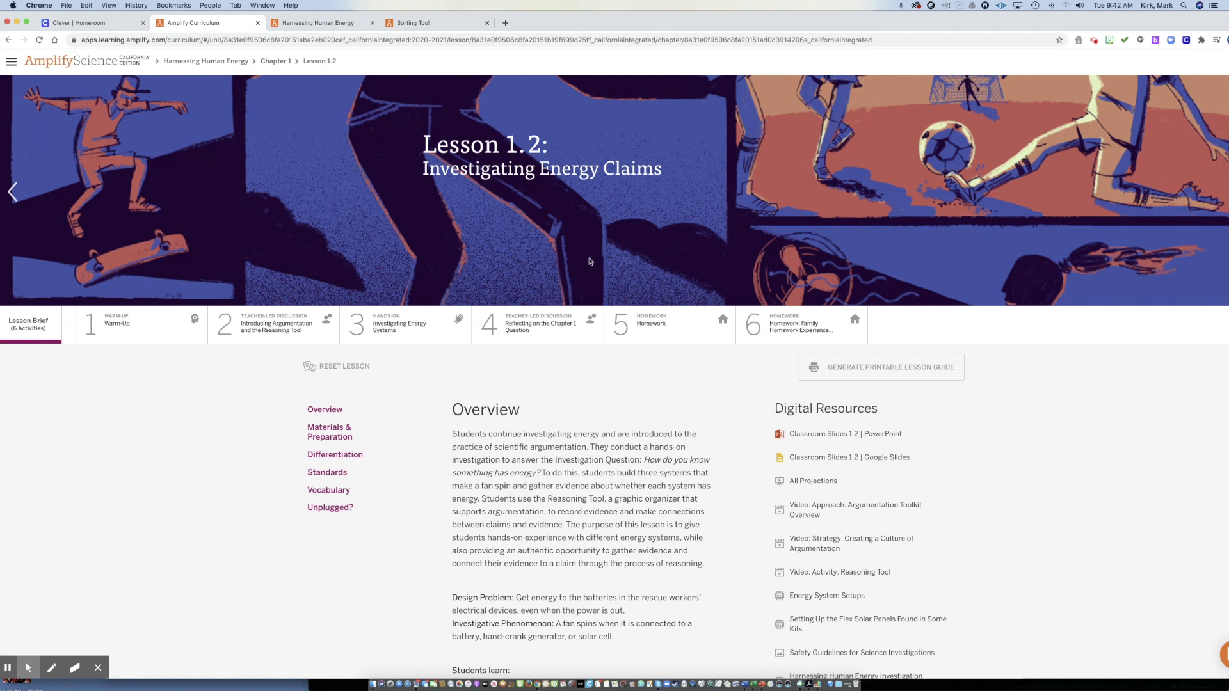
scroll(518, 429, down, 5)
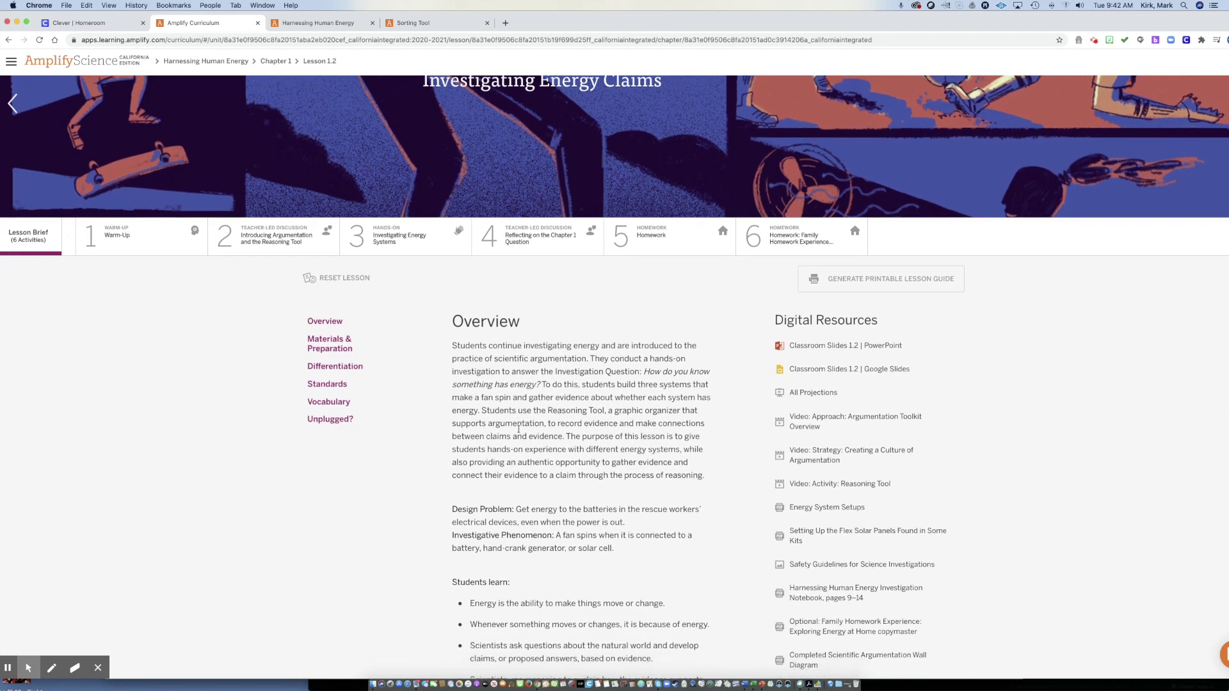
scroll(518, 429, down, 1)
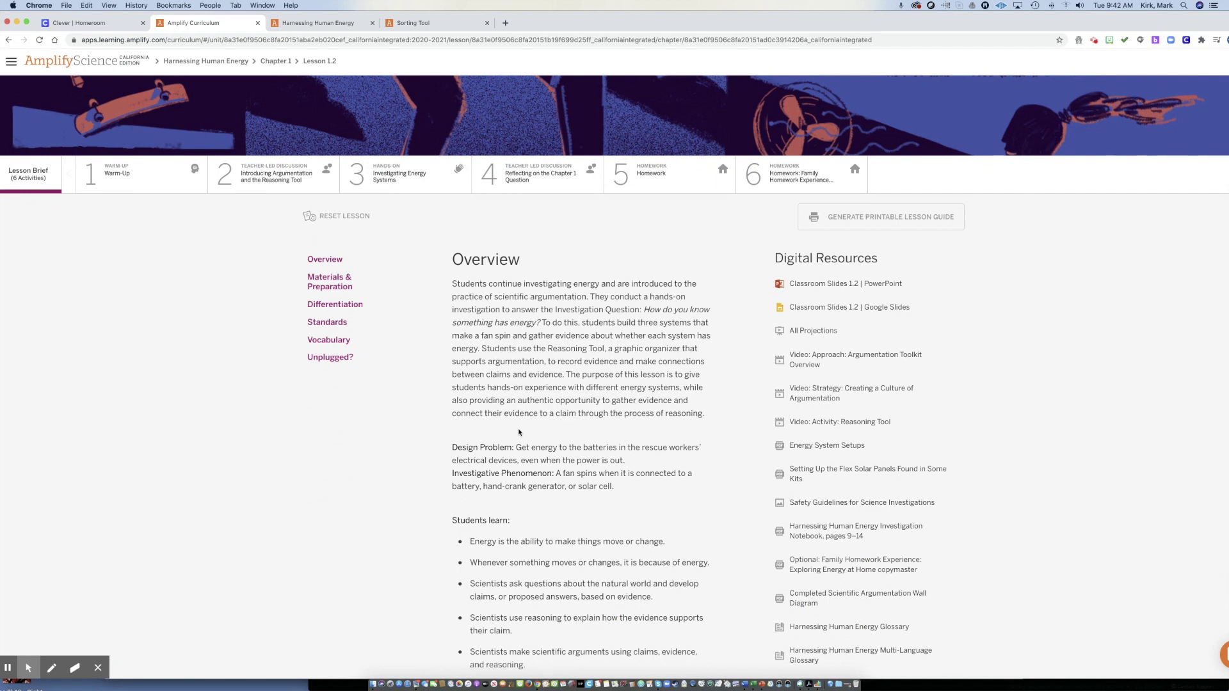
scroll(518, 432, down, 3)
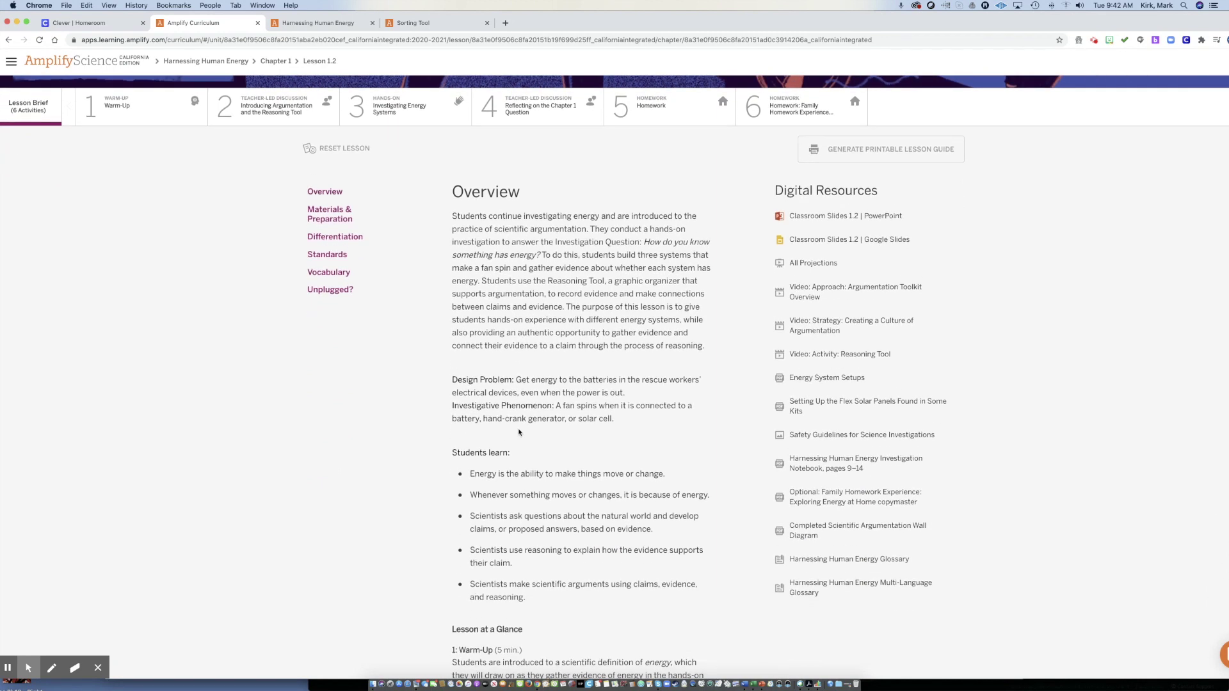
scroll(518, 432, up, 10)
Open the Lesson 1.2 Warm-Up and read the Energy Research Lab letter defining energy.
click(141, 327)
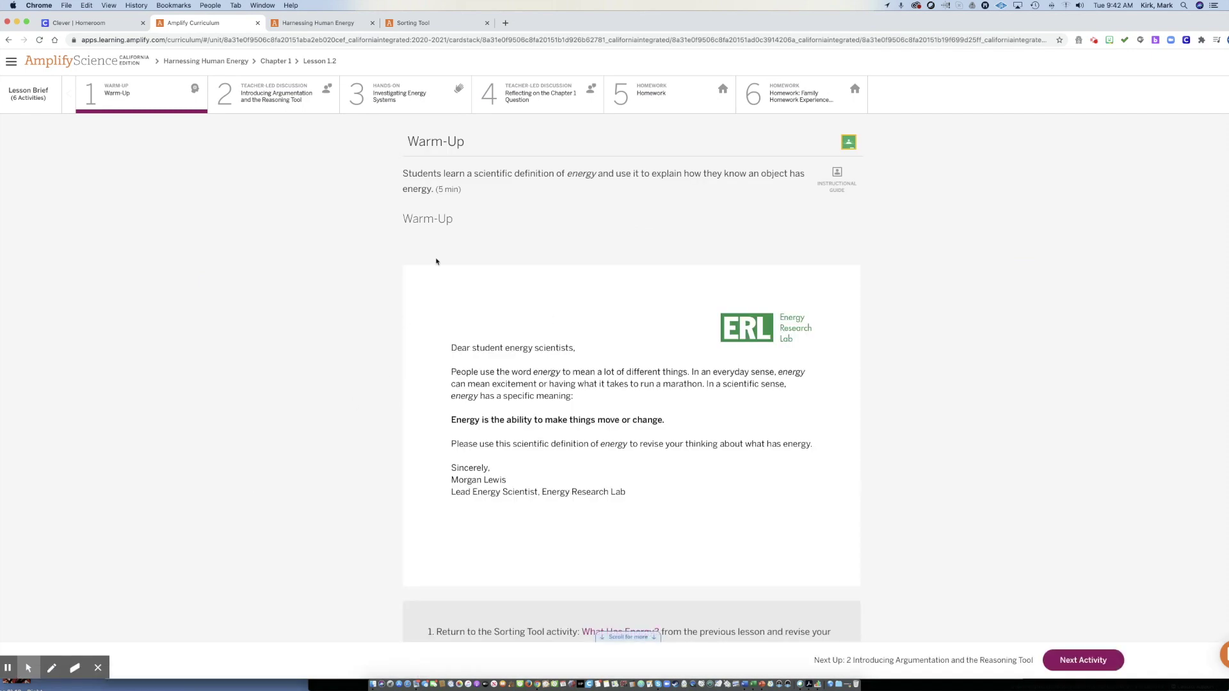
scroll(484, 381, down, 5)
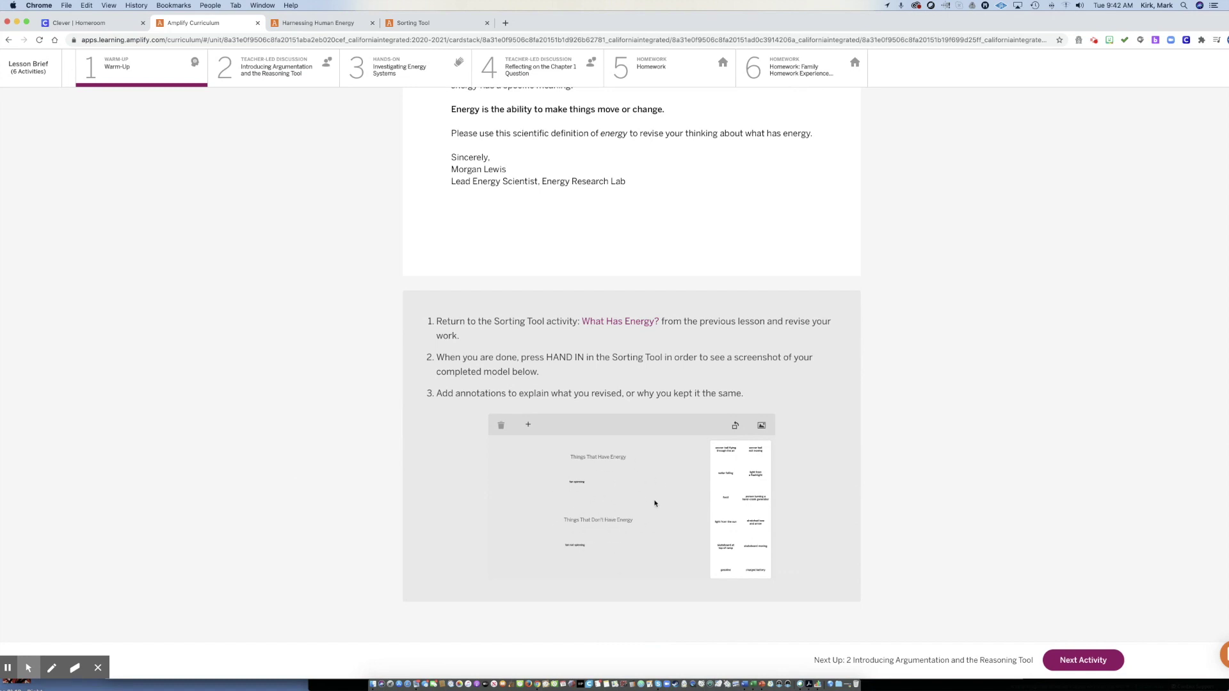
scroll(615, 499, up, 1)
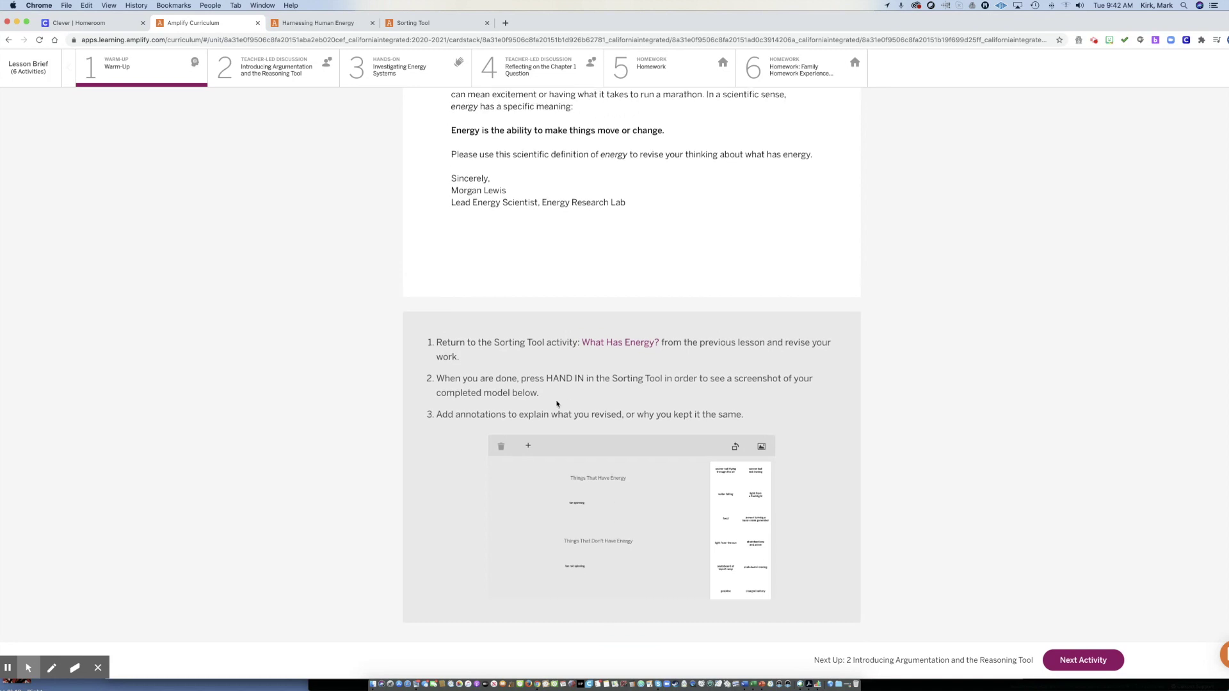
scroll(587, 508, up, 3)
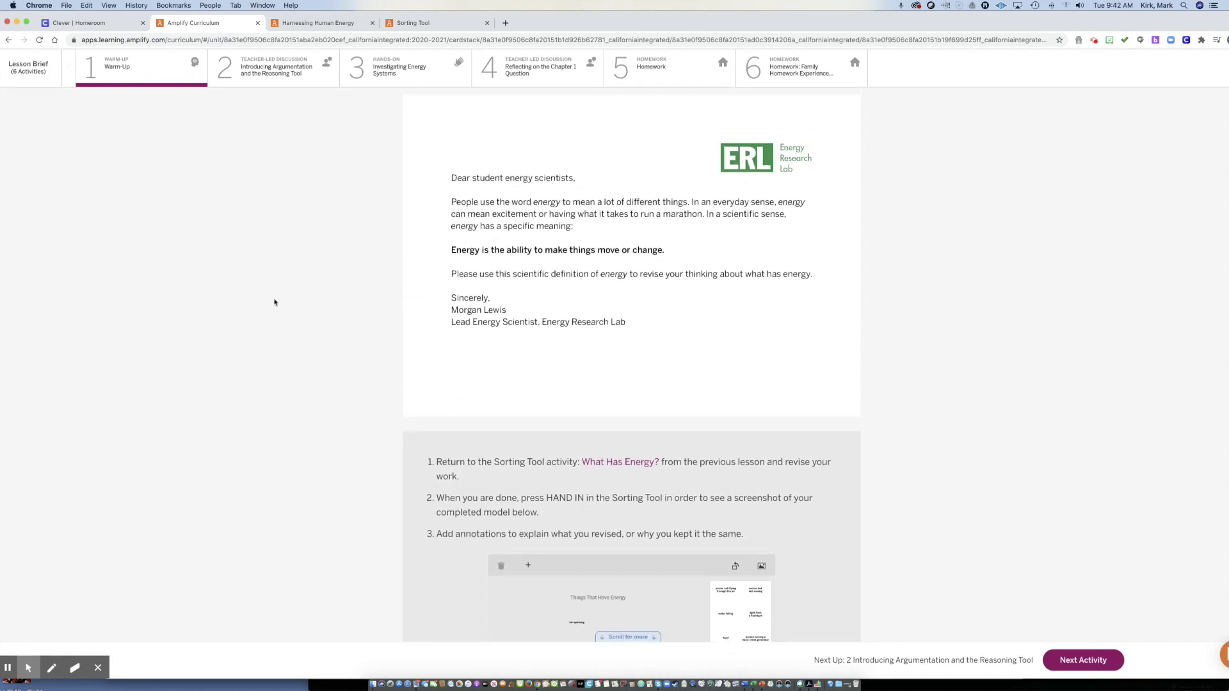
scroll(256, 198, up, 4)
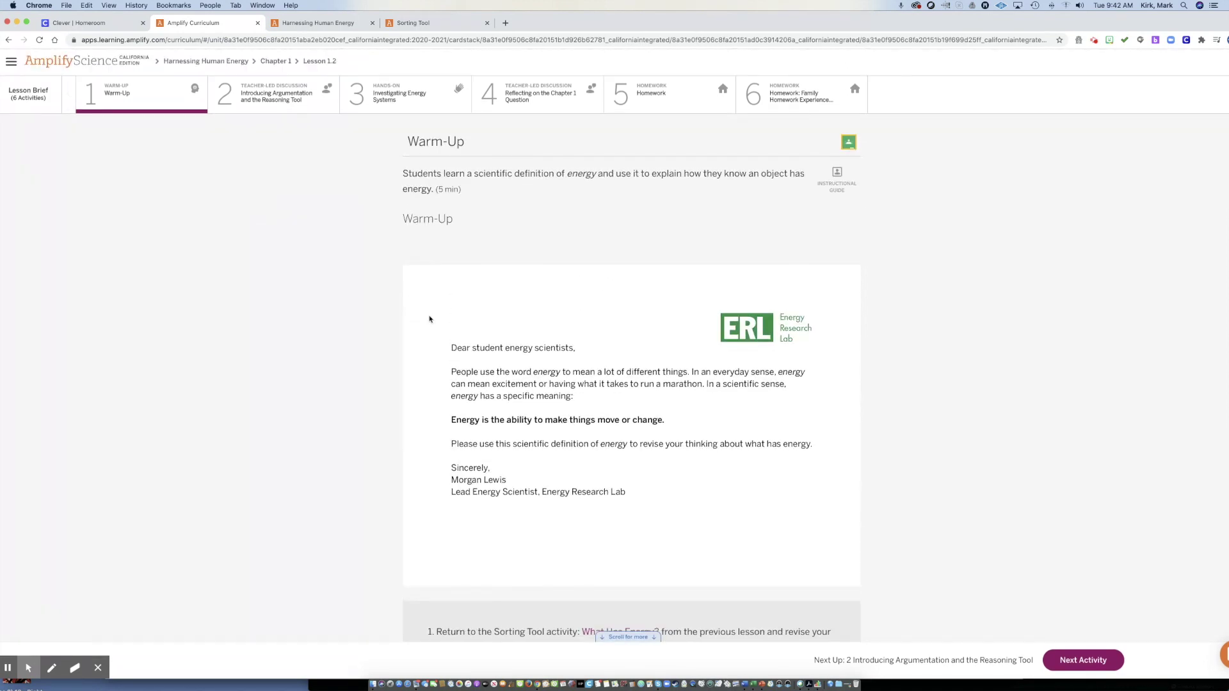
scroll(560, 280, down, 4)
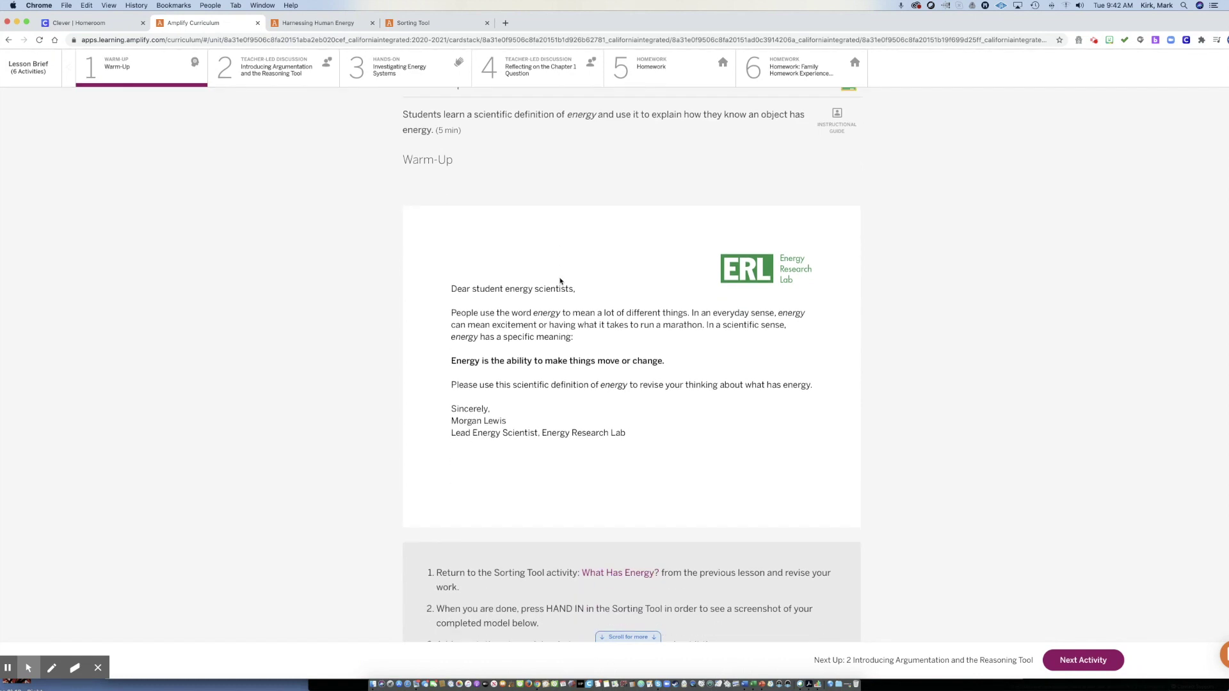
scroll(560, 280, up, 4)
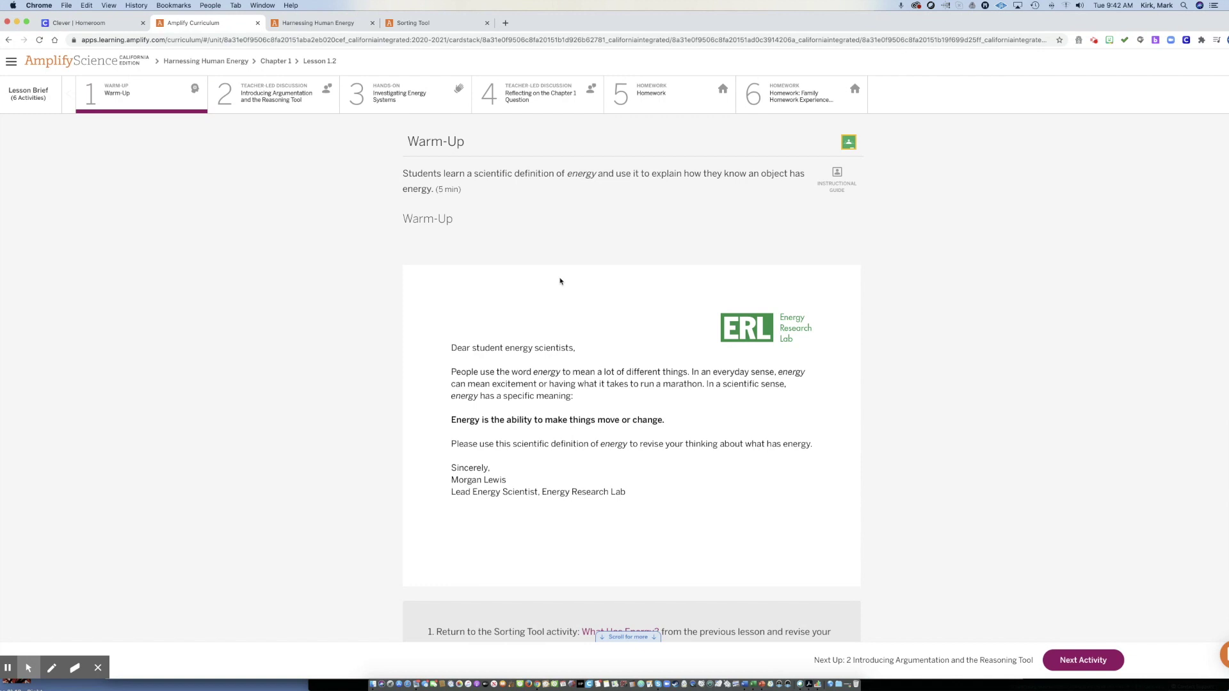
Open the 8th Grade overview and scroll from Harnessing Human Energy to Evolutionary History.
click(64, 54)
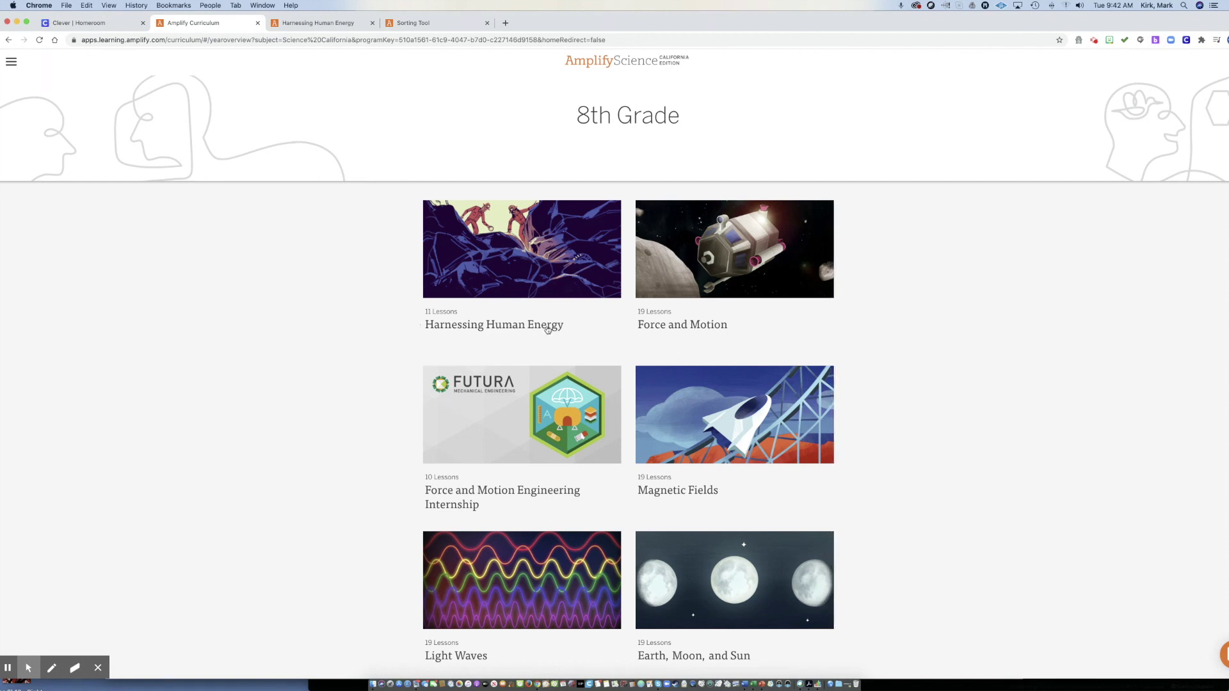
scroll(720, 328, down, 2)
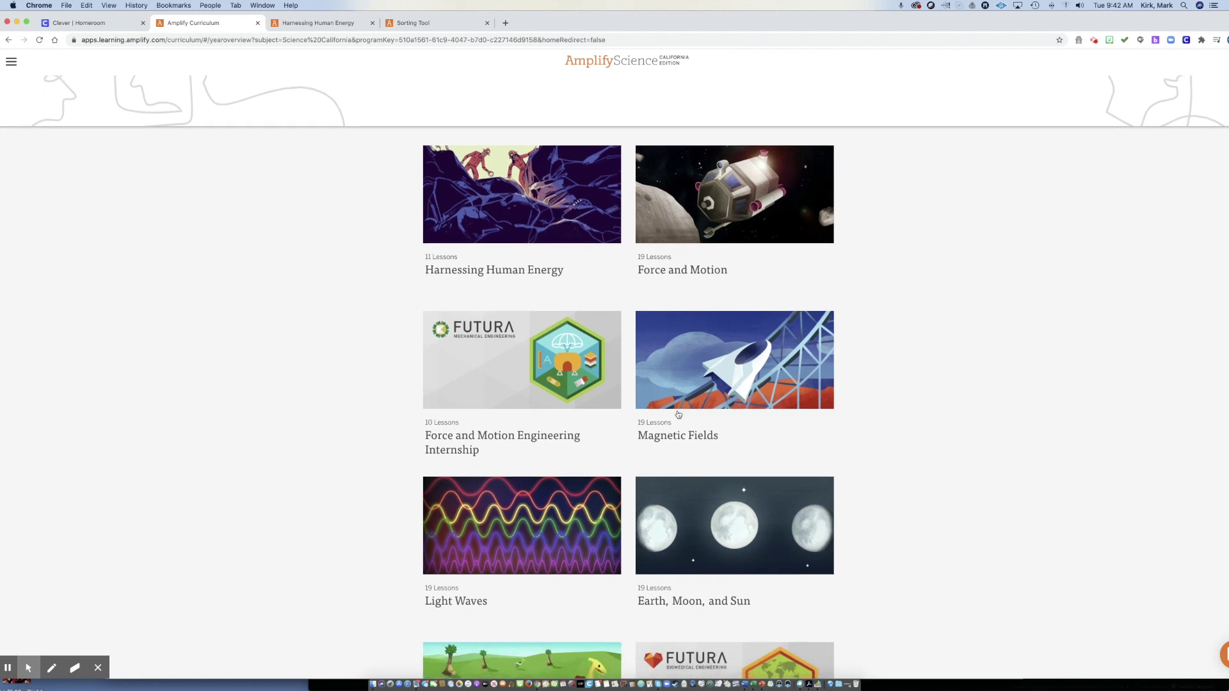
scroll(624, 451, down, 4)
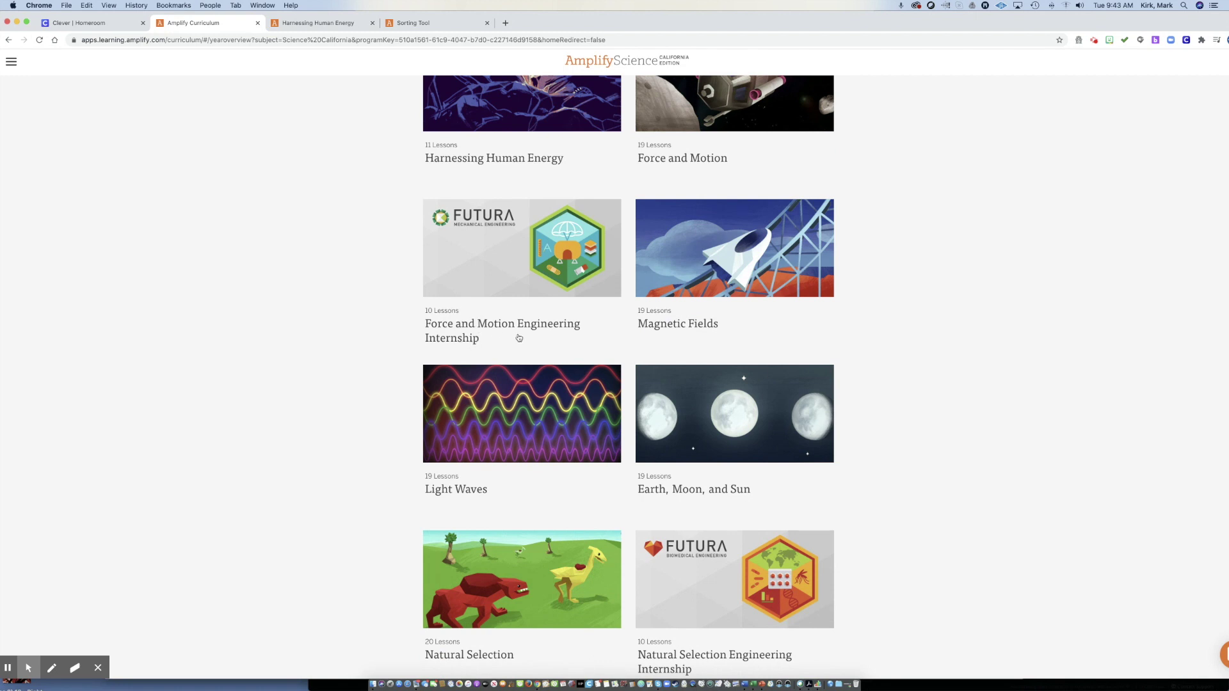
scroll(698, 331, down, 3)
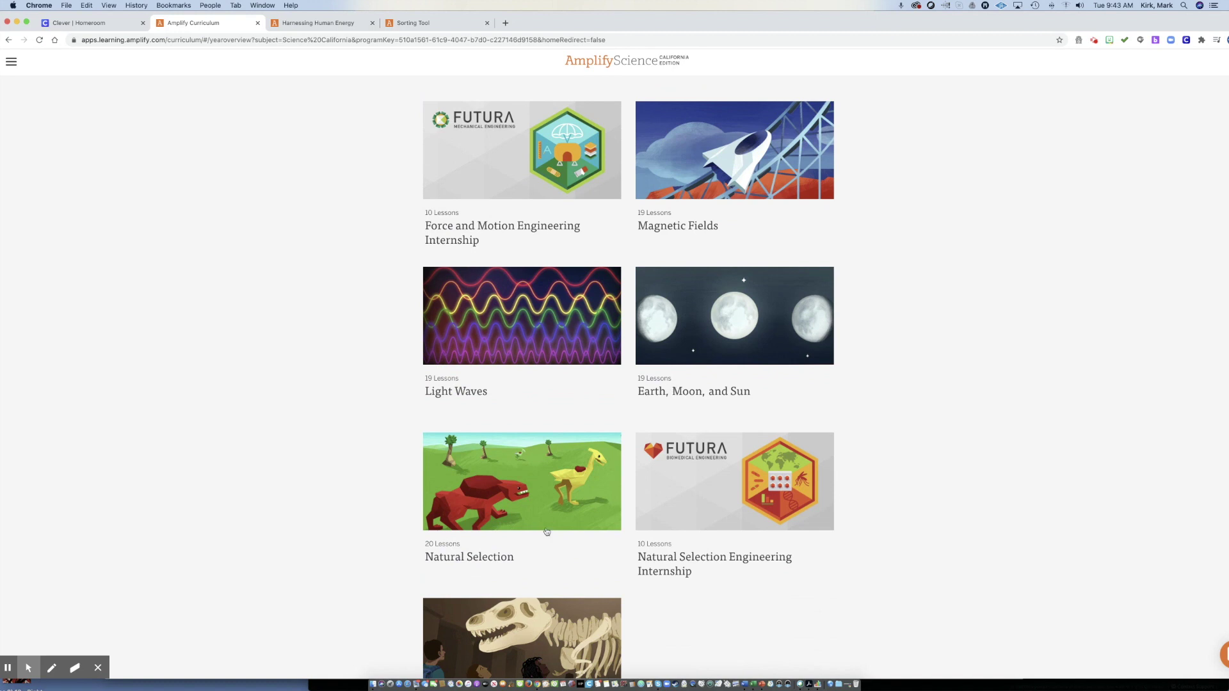
scroll(546, 531, down, 2)
scroll(547, 531, down, 2)
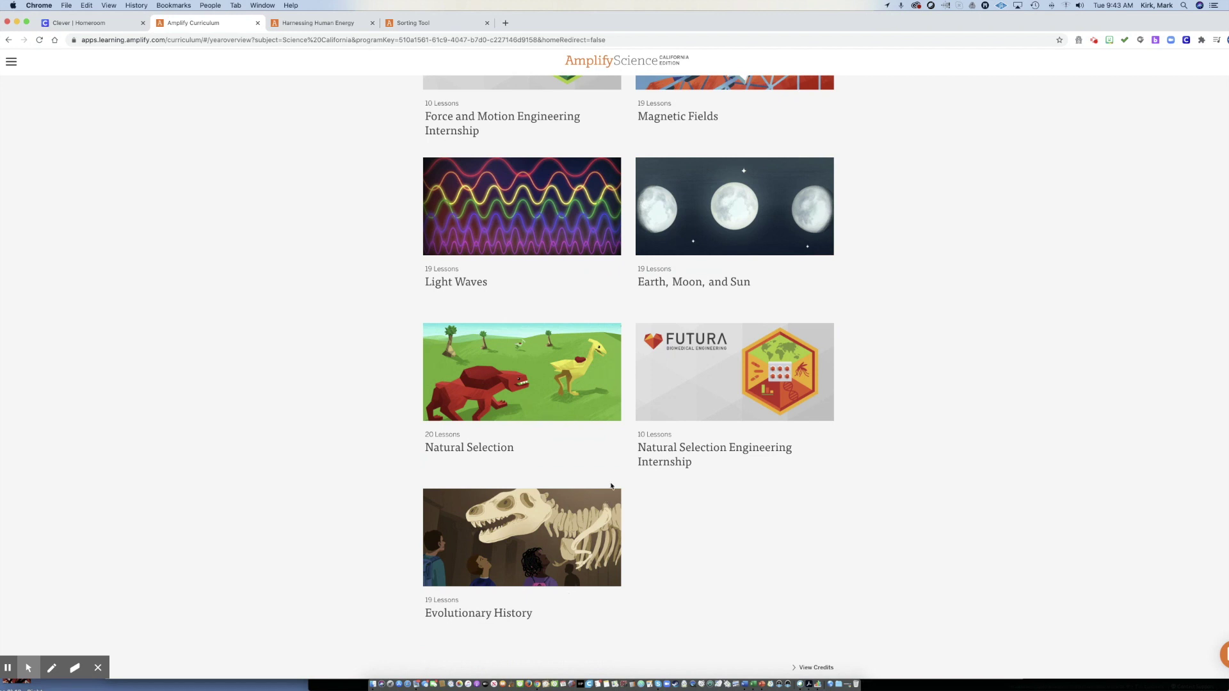
scroll(622, 463, up, 5)
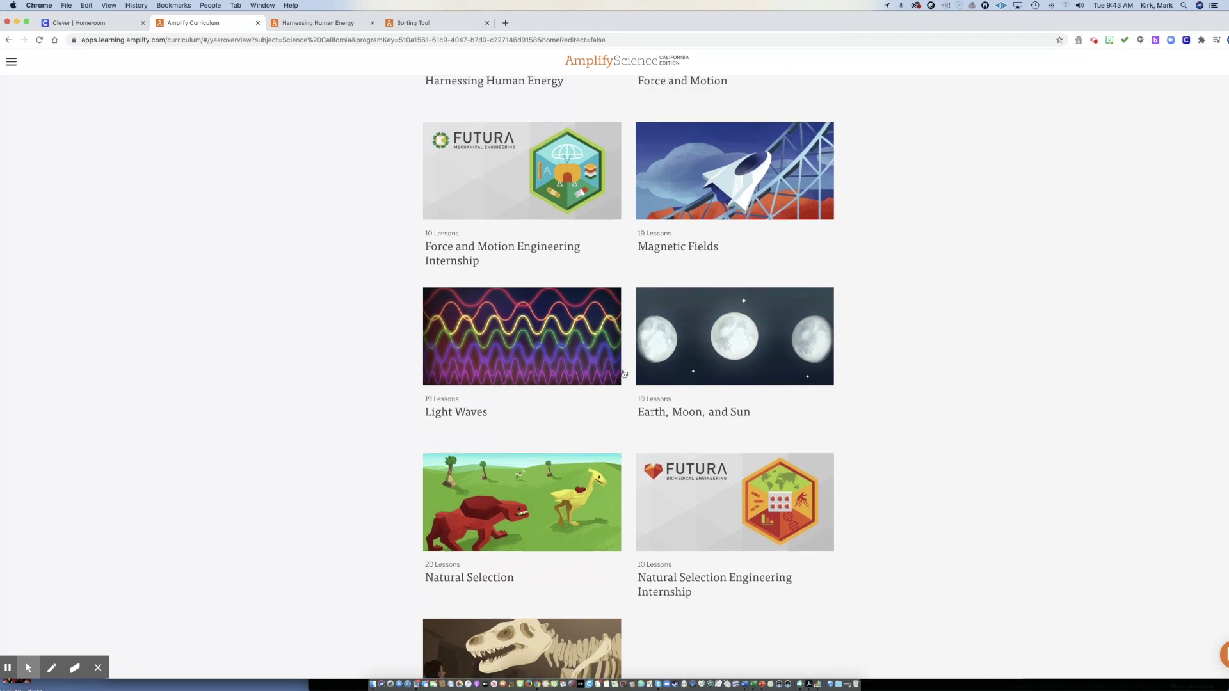
scroll(626, 351, up, 4)
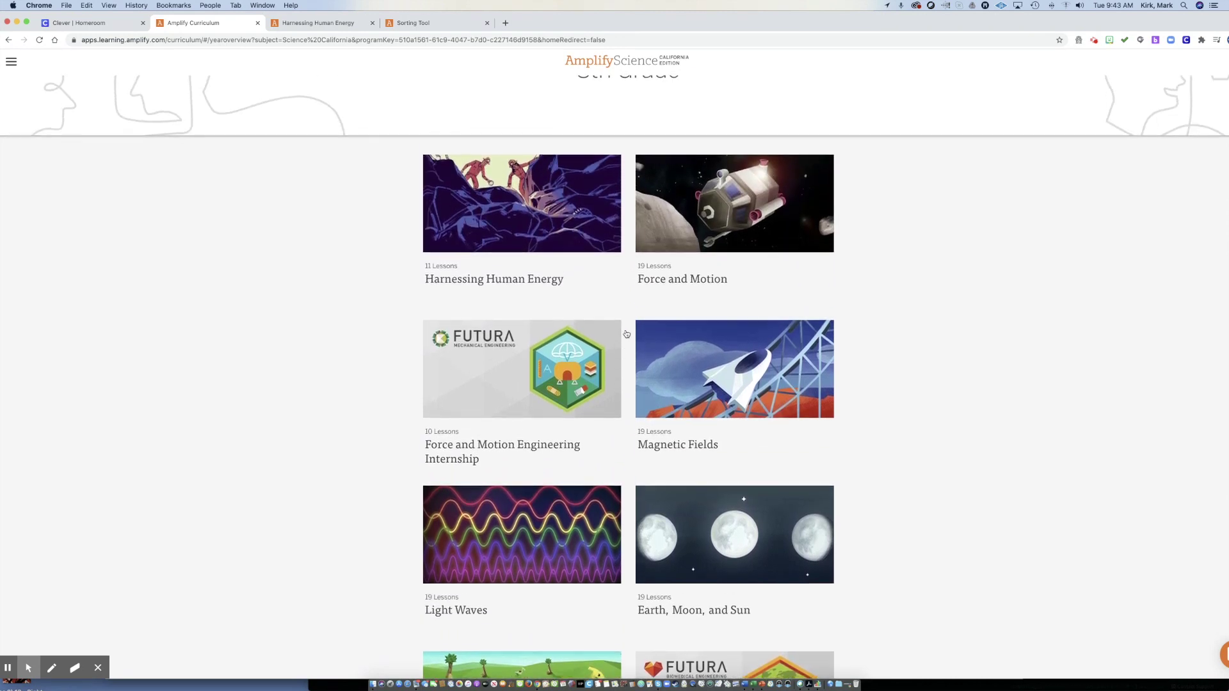
scroll(627, 396, up, 1)
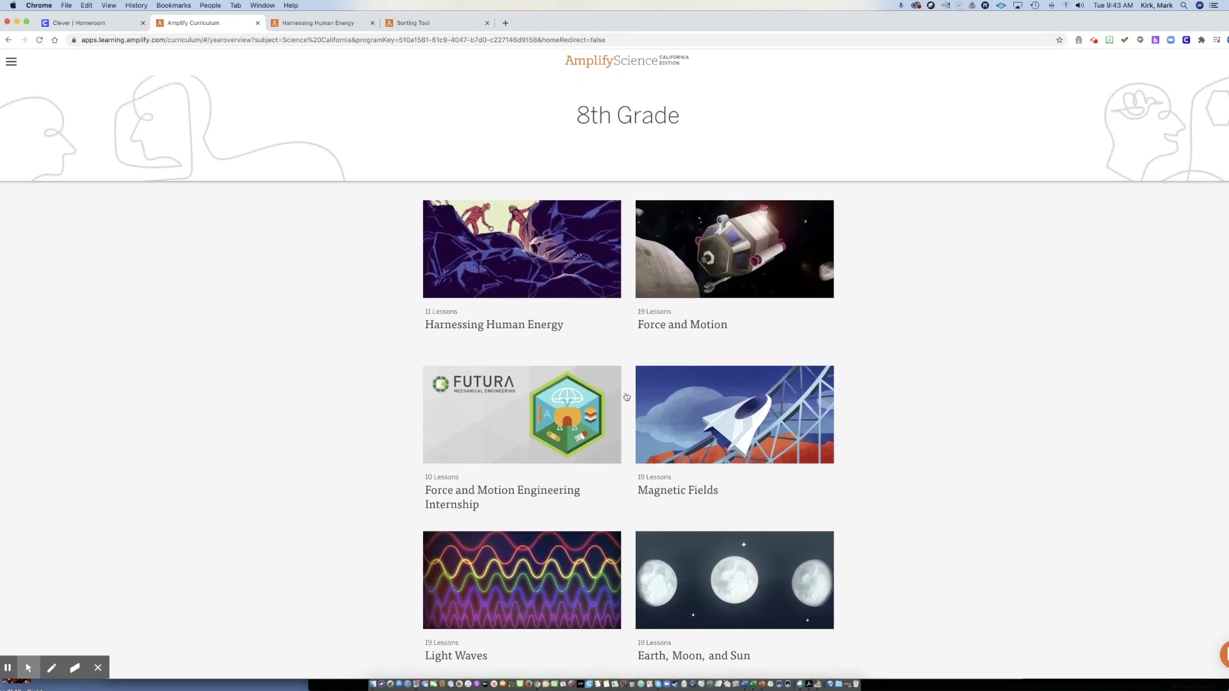